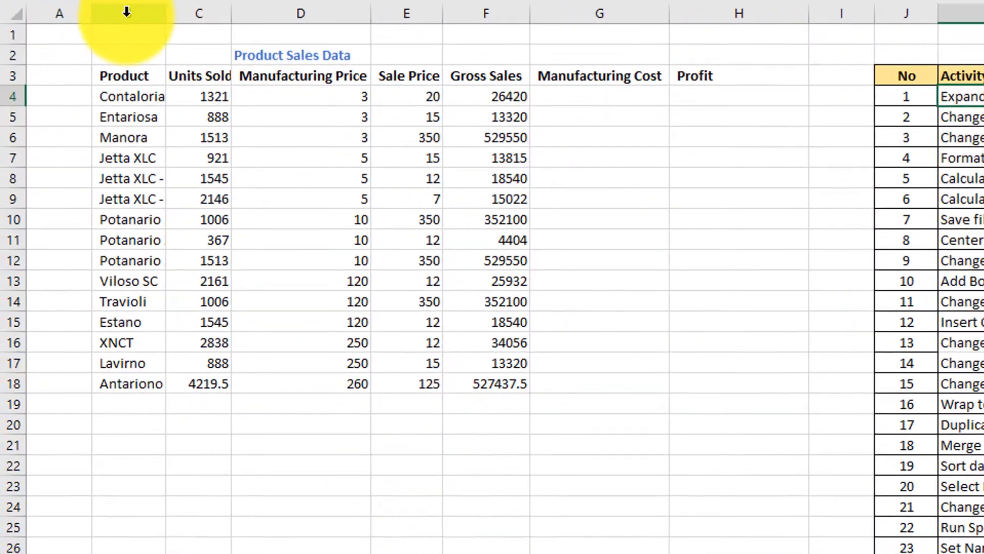
# Step: Try widening column B manually to fit the product names, and undo the width change
pyautogui.click(127, 11)
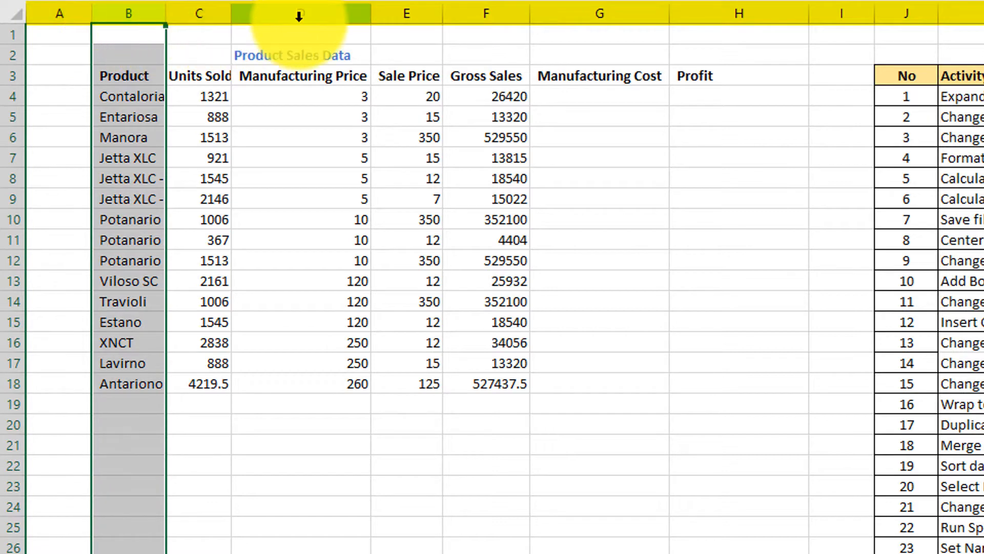
pyautogui.click(354, 12)
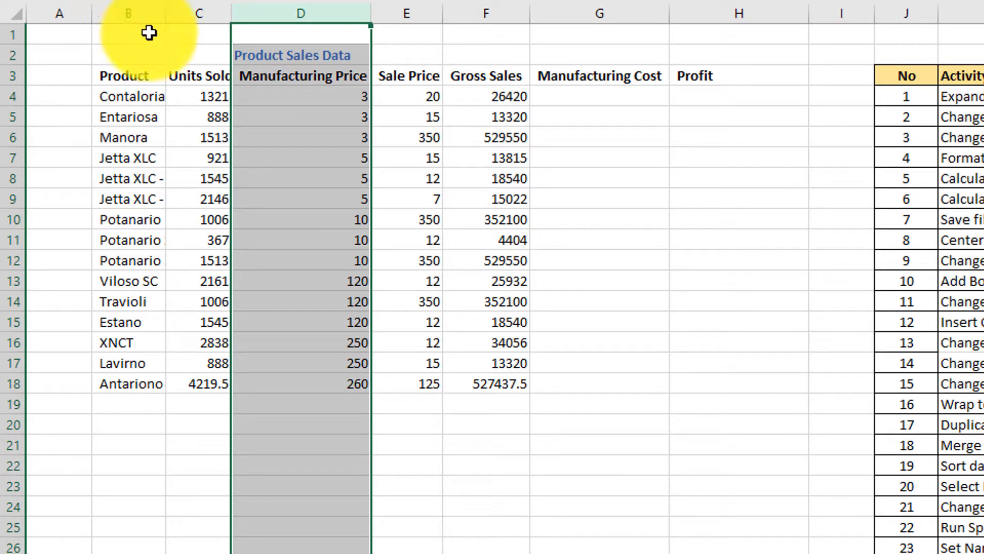
pyautogui.click(131, 14)
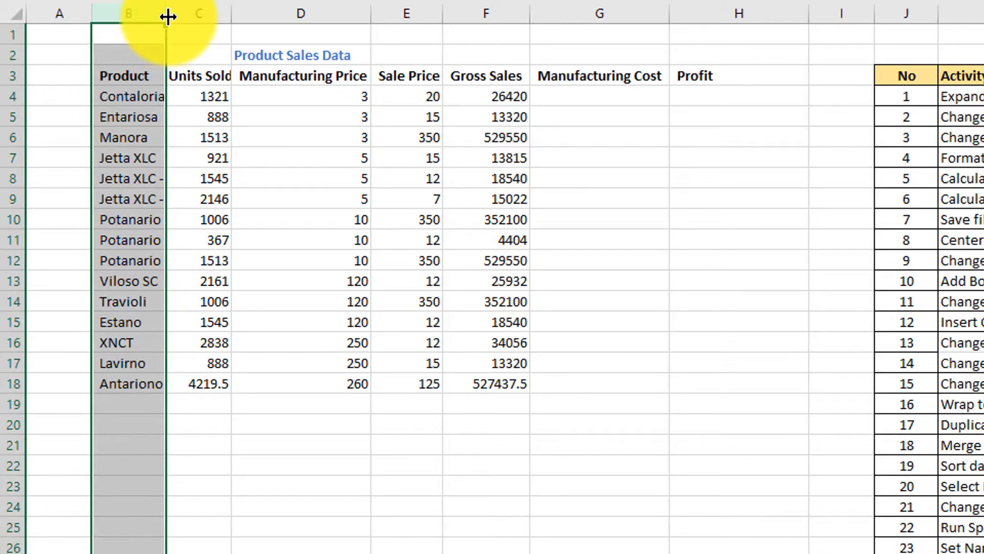
pyautogui.moveTo(167, 17); pyautogui.dragTo(207, 42)
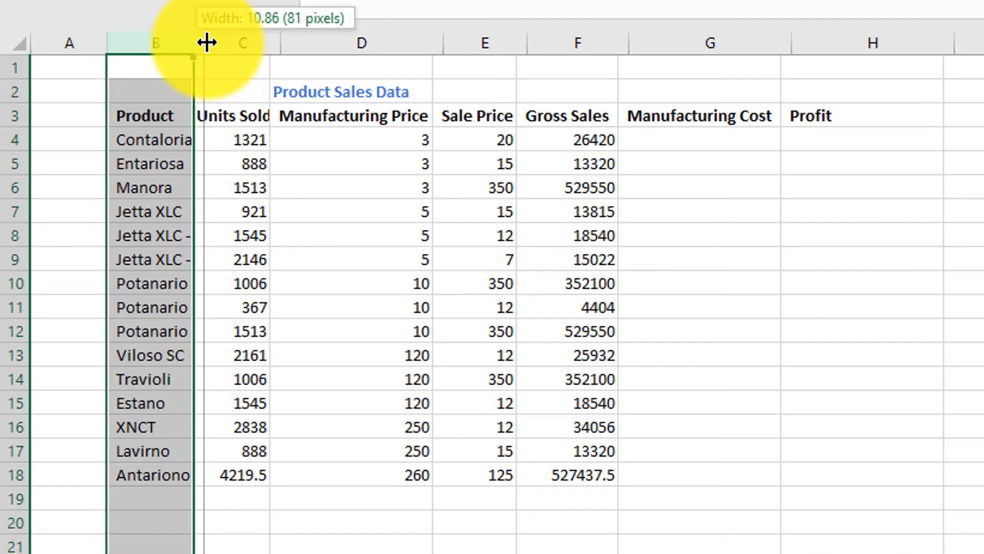
pyautogui.moveTo(207, 42); pyautogui.dragTo(218, 41)
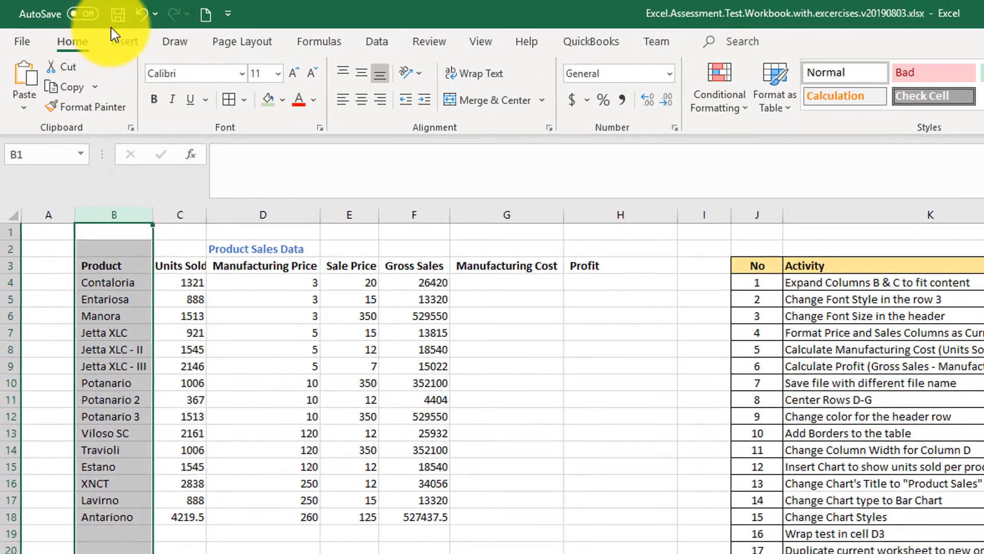
pyautogui.hotkey('ctrl', 'z')
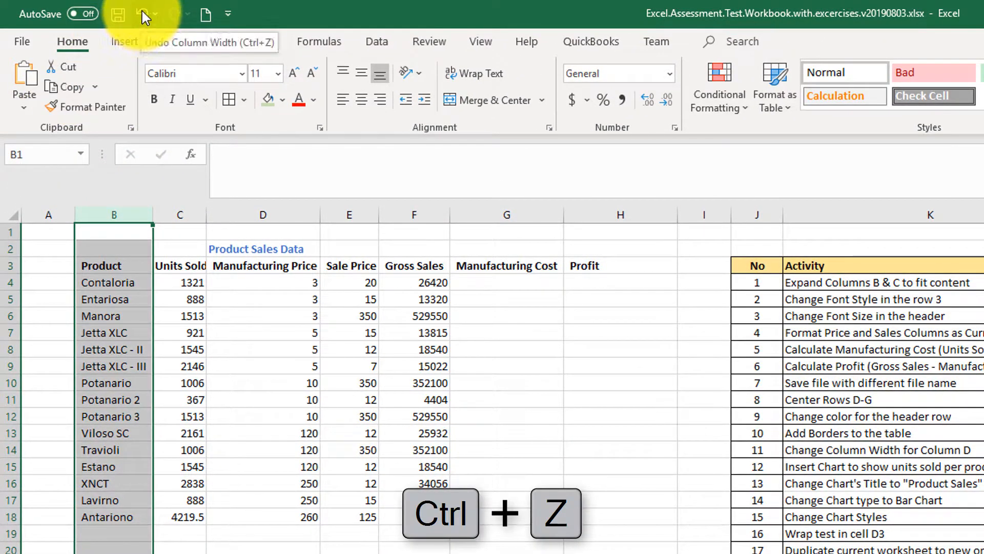
pyautogui.click(140, 13)
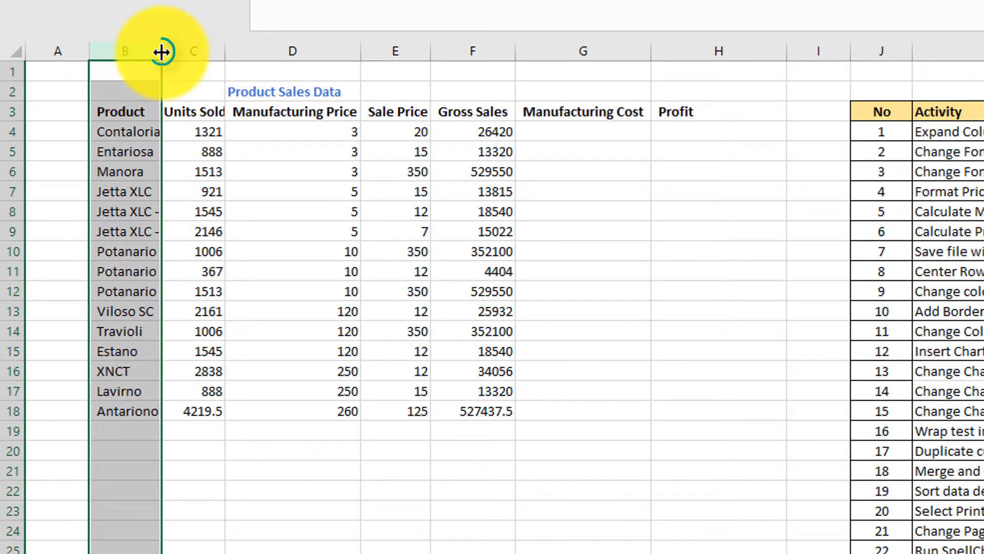
# Step: AutoFit columns B and C to their content and fill the Video cell of activity 1 with green
pyautogui.doubleClick(161, 51)
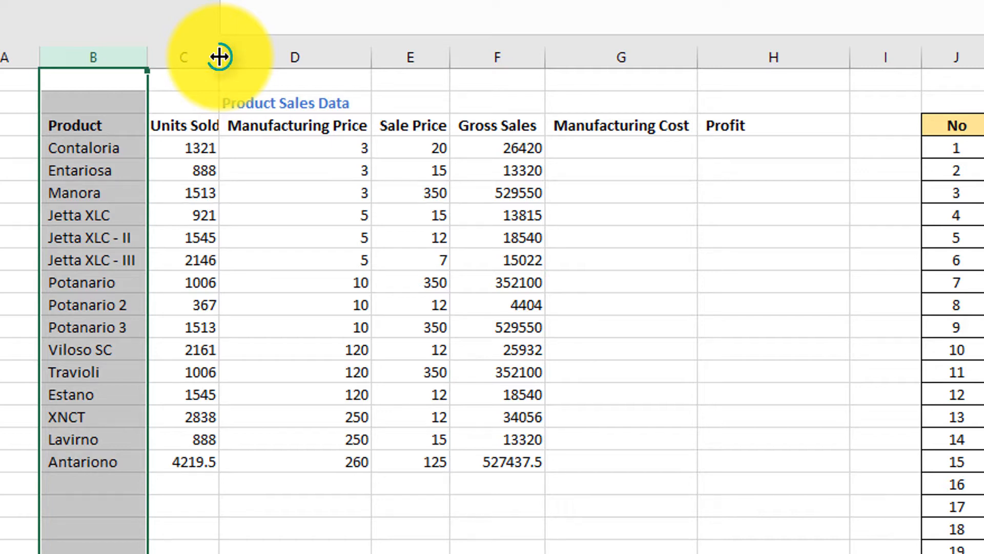
pyautogui.doubleClick(220, 56)
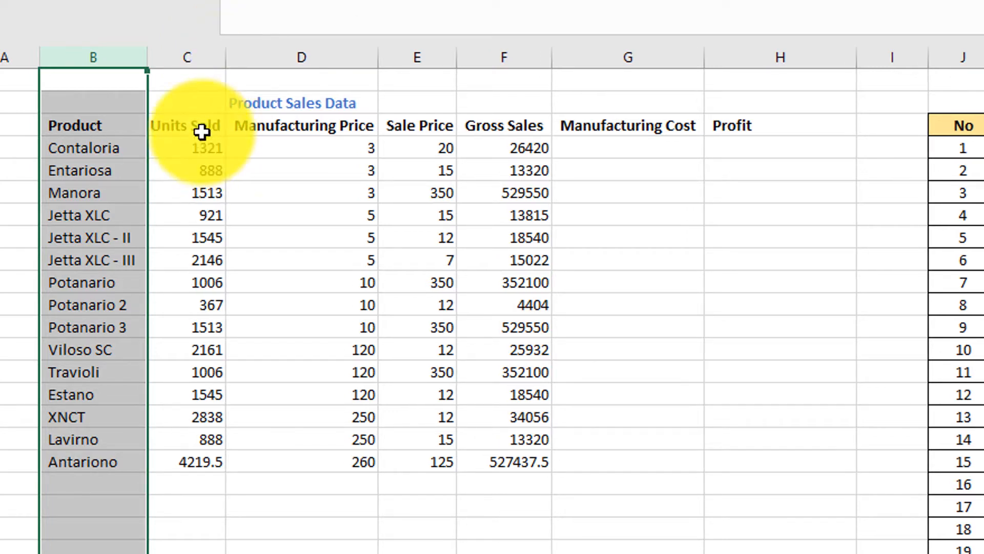
pyautogui.click(979, 207)
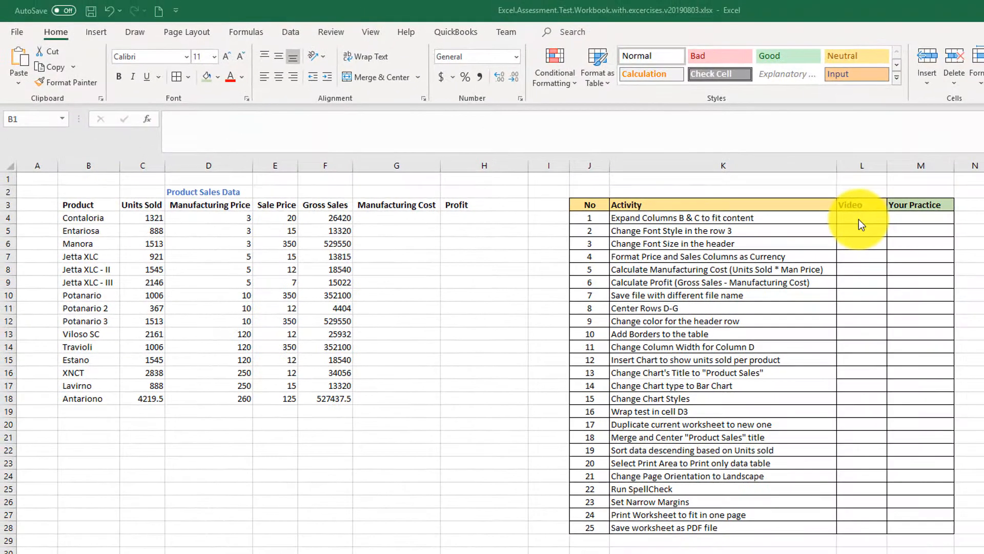
pyautogui.click(979, 205)
pyautogui.click(974, 204)
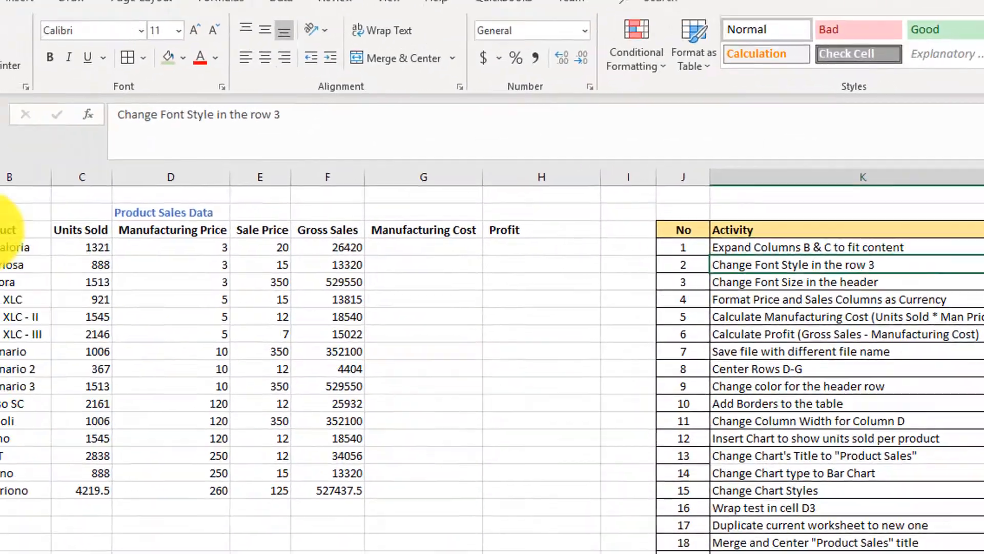
# Step: Apply the Good cell style to the header cells B3:H3 and fill the Video cell of activity 2 with green
pyautogui.moveTo(7, 229); pyautogui.dragTo(517, 231)
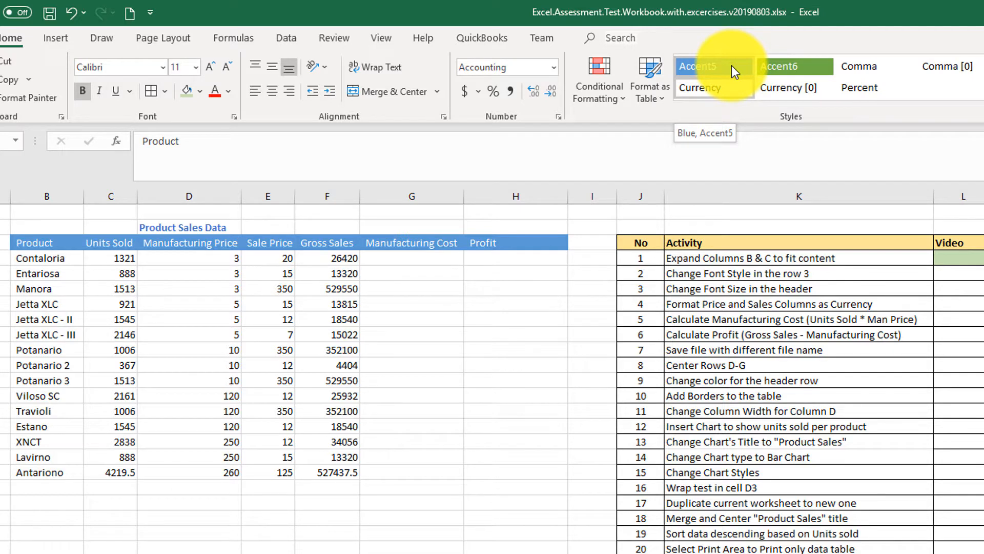
pyautogui.click(800, 71)
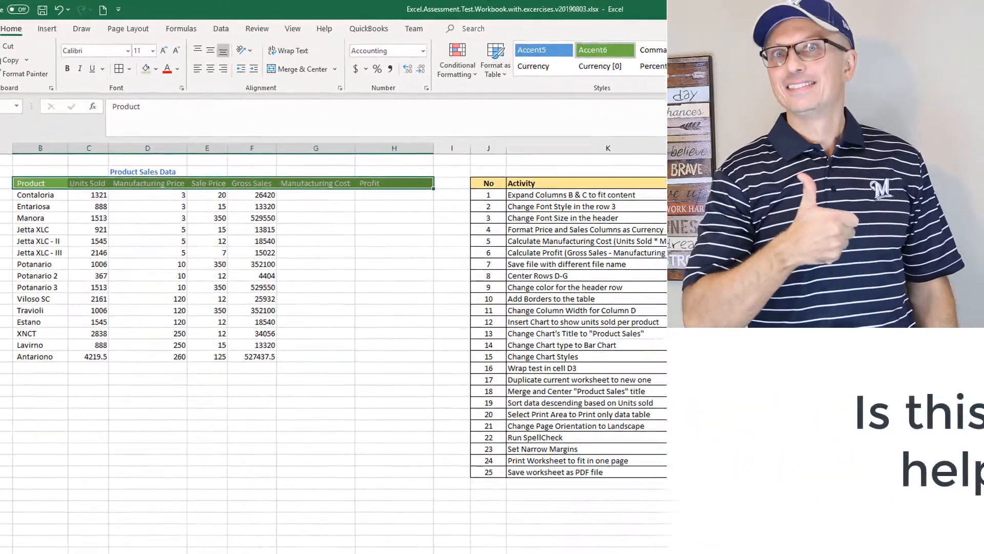
pyautogui.click(762, 71)
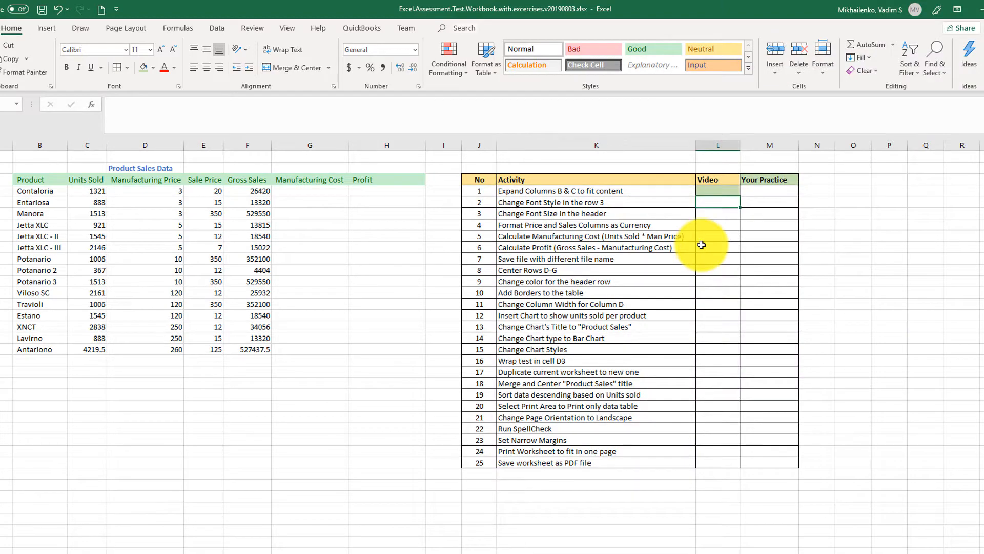
pyautogui.click(148, 67)
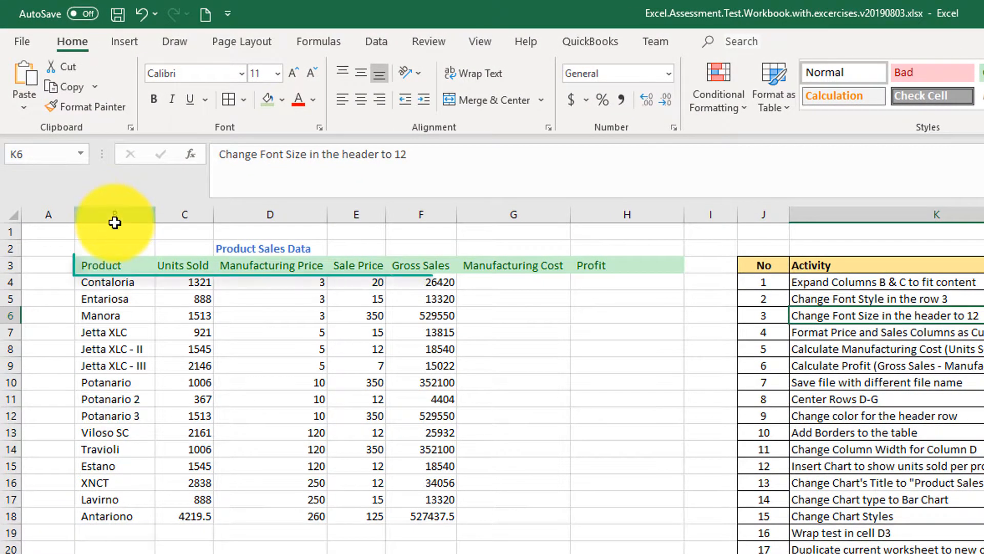
# Step: Set the font size of the header cells B3:H3 to 12 and fill the Video cell of activity 3 with green
pyautogui.moveTo(113, 266); pyautogui.dragTo(635, 268)
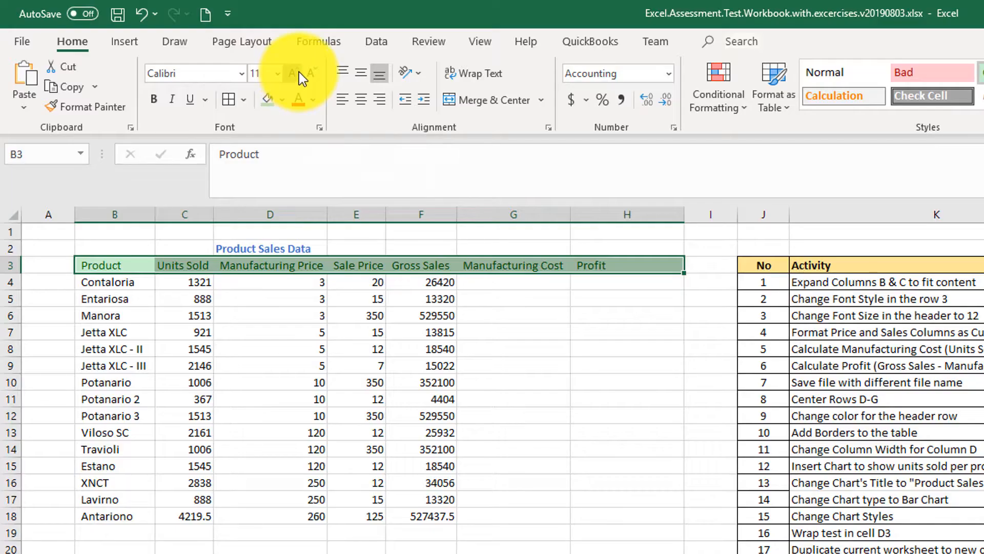
pyautogui.click(297, 73)
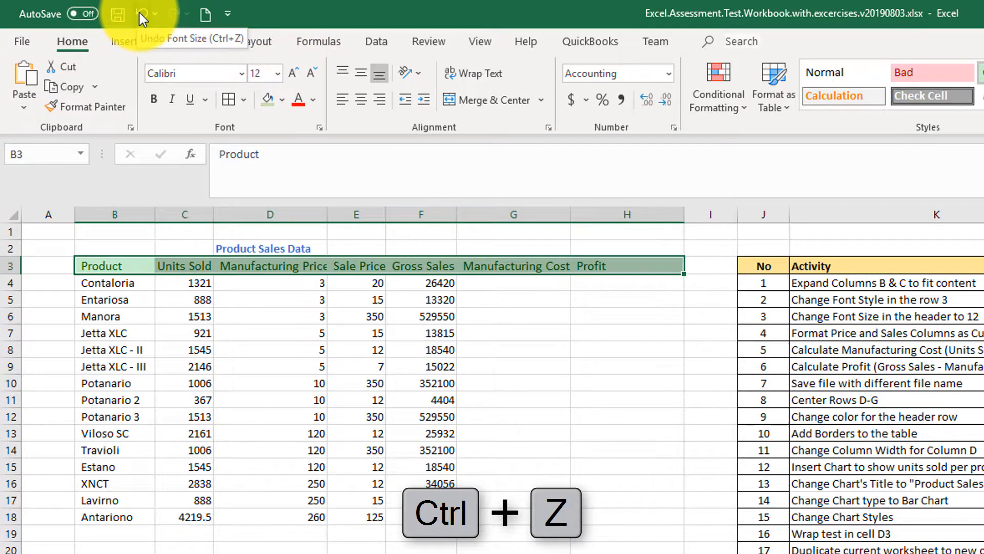
pyautogui.hotkey('ctrl', 'z')
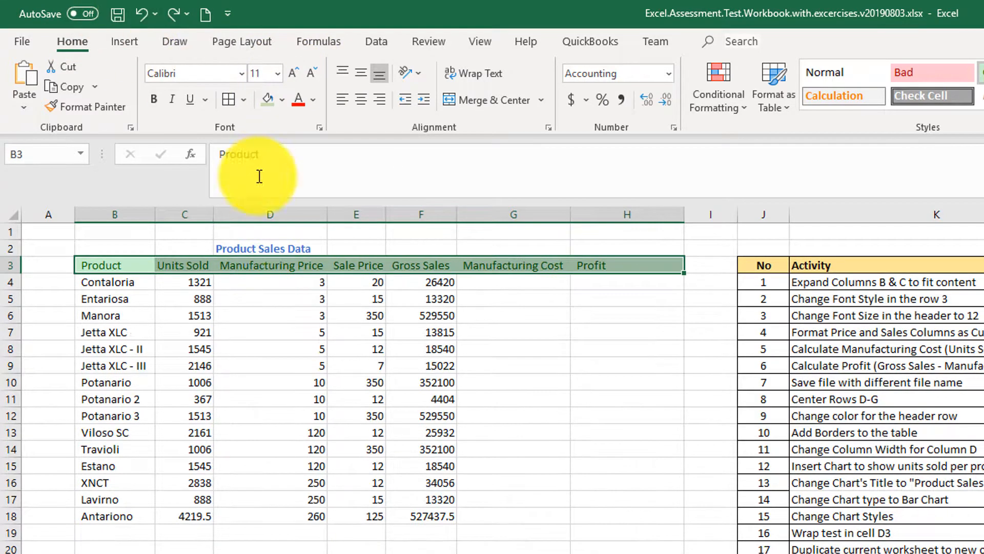
pyautogui.rightClick(296, 266)
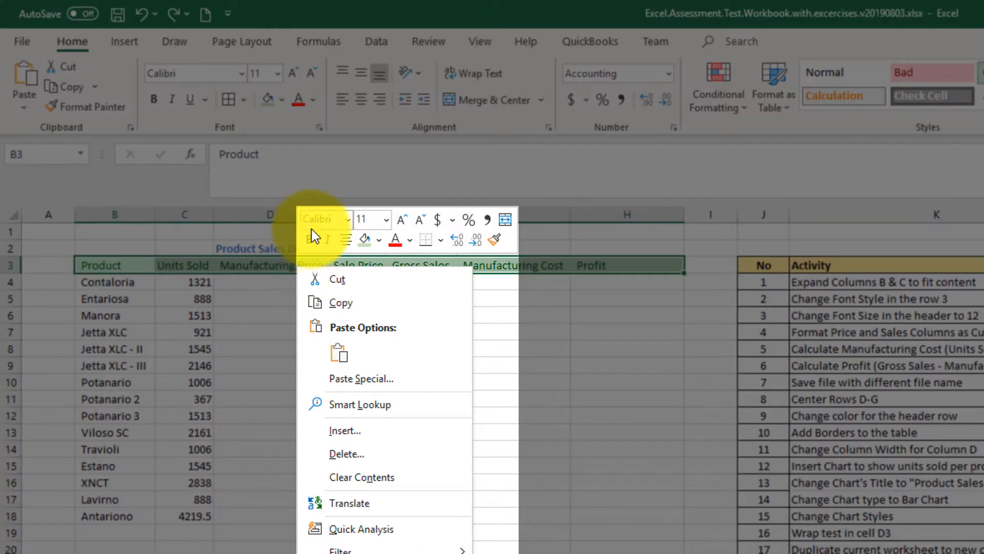
pyautogui.click(385, 219)
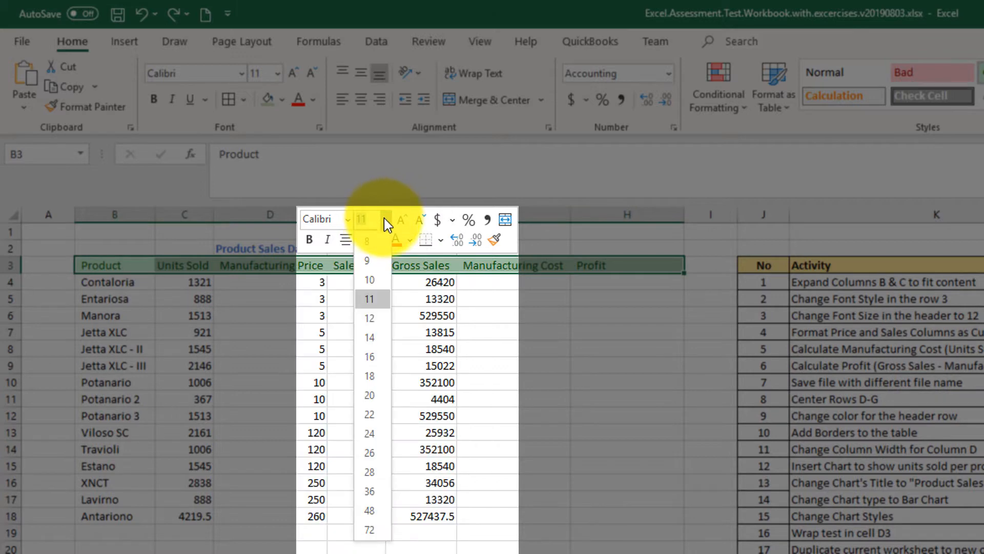
pyautogui.click(368, 316)
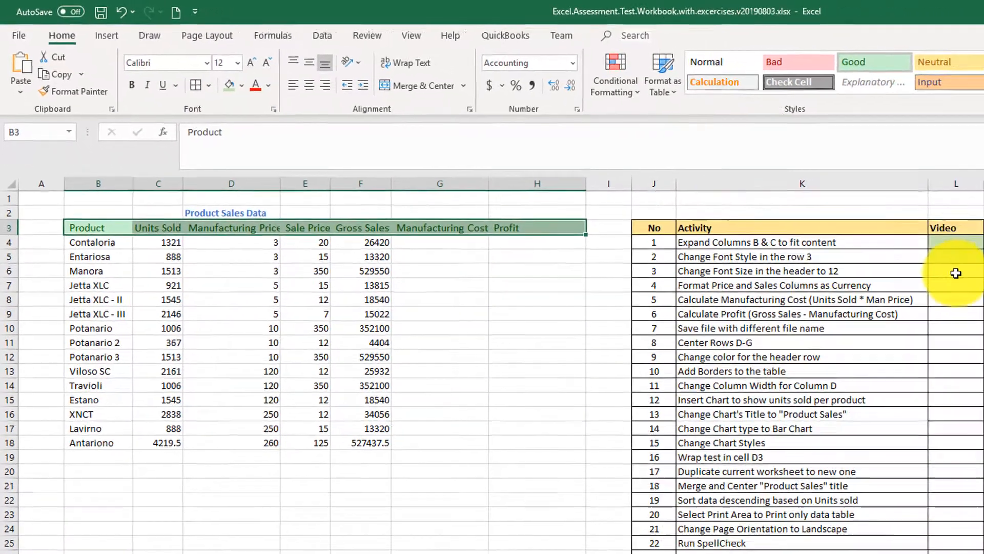
pyautogui.click(956, 272)
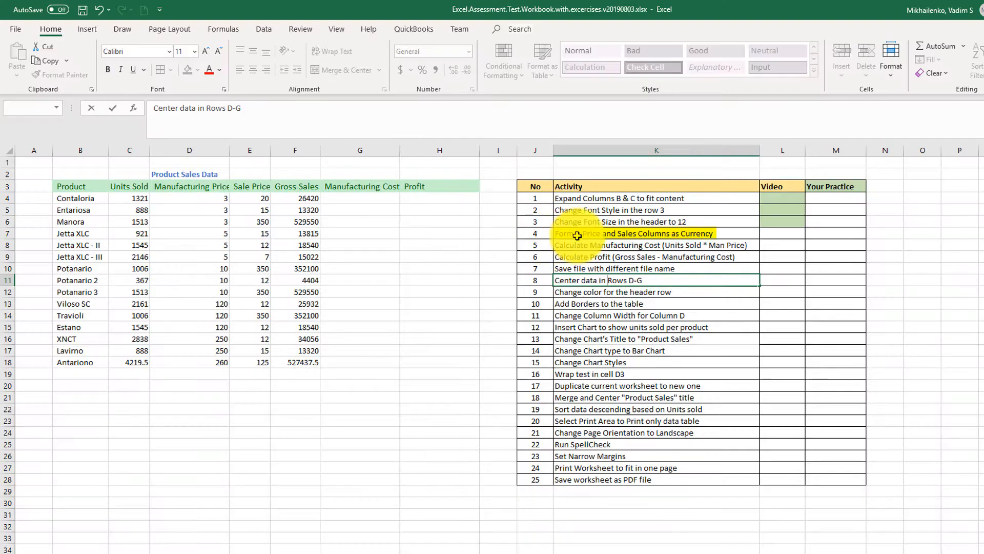
# Step: Apply the Accounting number format to the price and sales values in D4:F18 and fill the Video cell of activity 4 with green
pyautogui.click(577, 235)
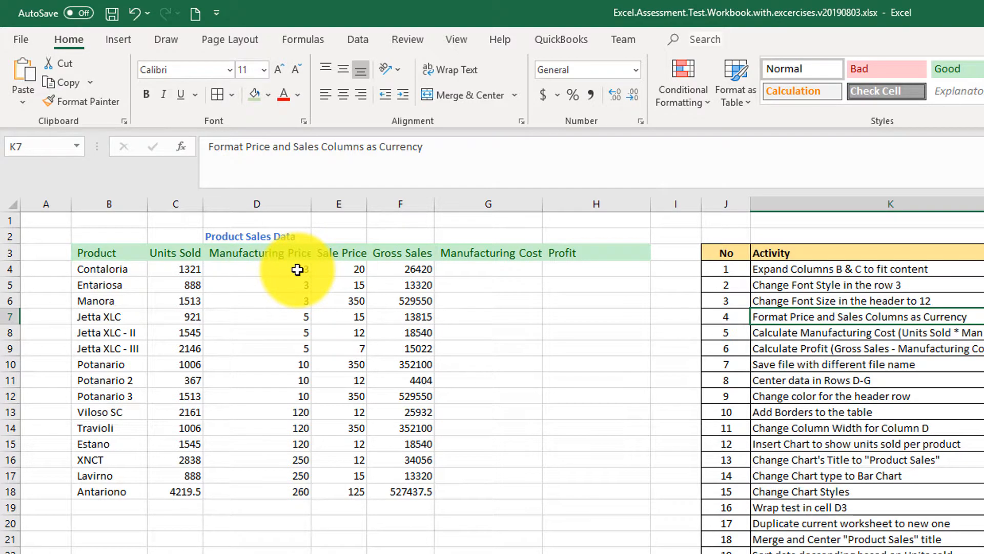
pyautogui.moveTo(297, 270); pyautogui.dragTo(295, 493)
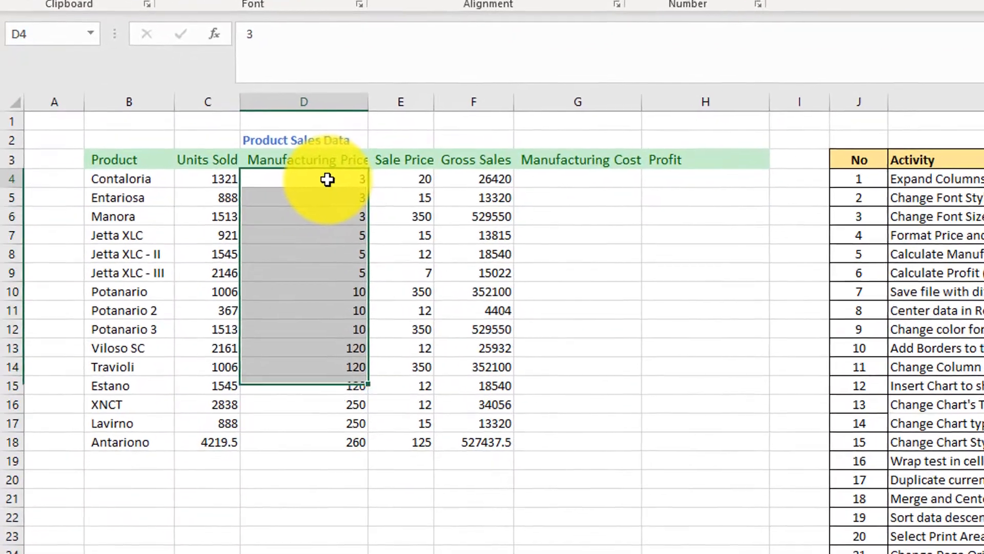
pyautogui.moveTo(318, 200); pyautogui.dragTo(491, 440)
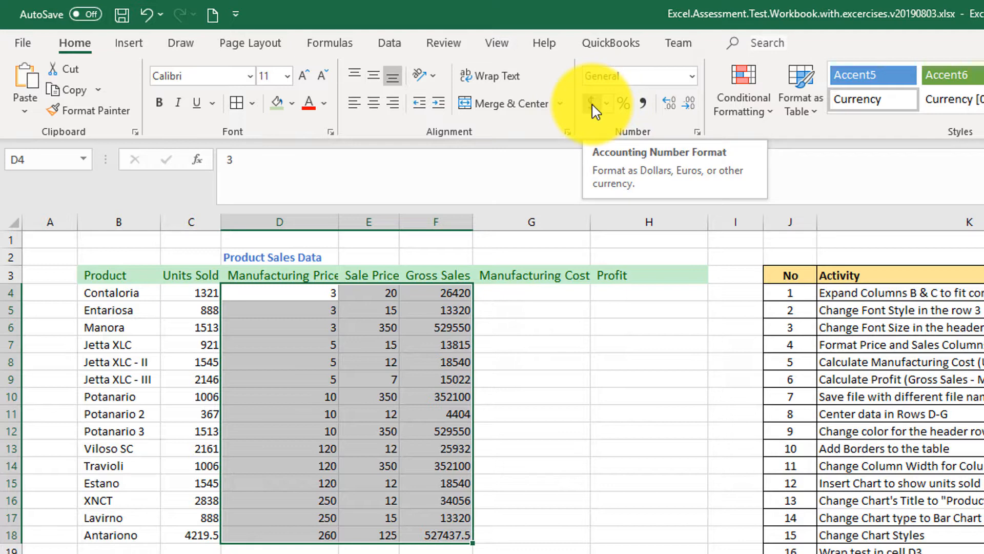
pyautogui.click(592, 105)
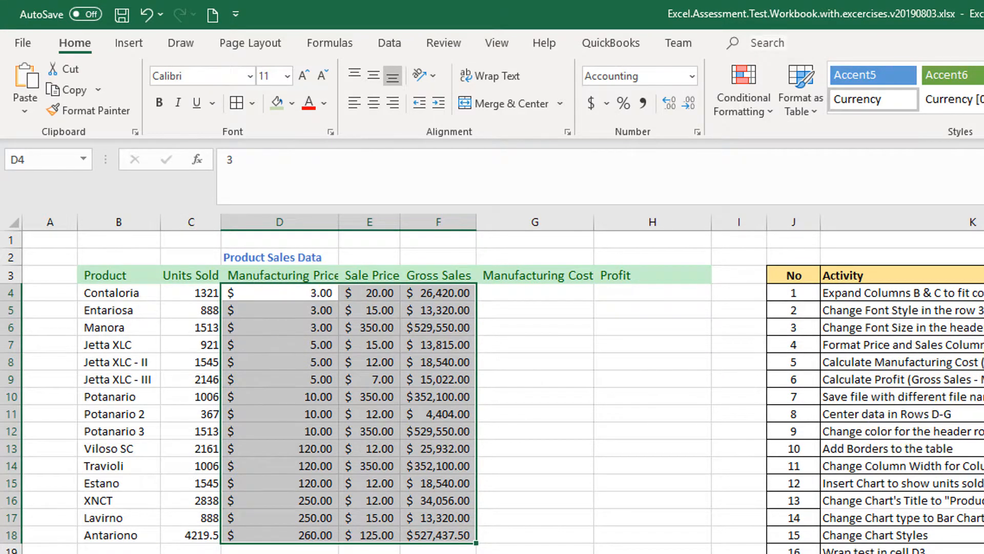
pyautogui.click(983, 344)
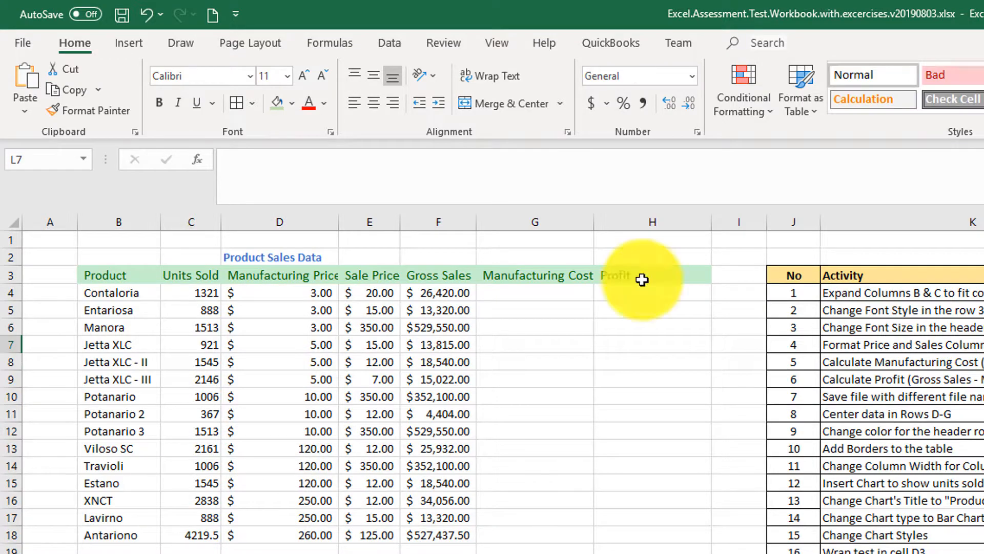
pyautogui.click(280, 103)
# Step: Enter the formula =C4*D4 in G4 to calculate the Manufacturing Cost of Contaloria
pyautogui.click(973, 361)
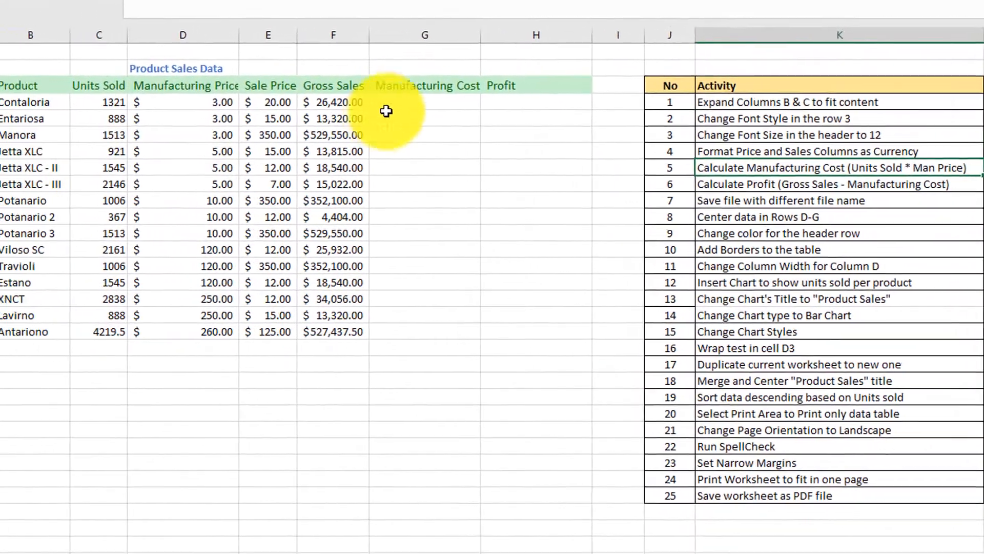
pyautogui.click(437, 102)
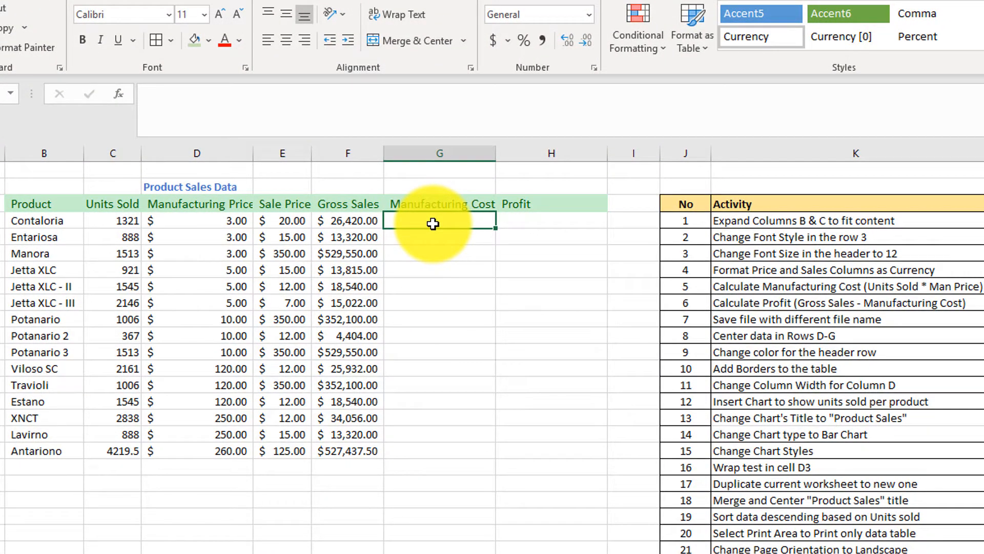
pyautogui.write('=')
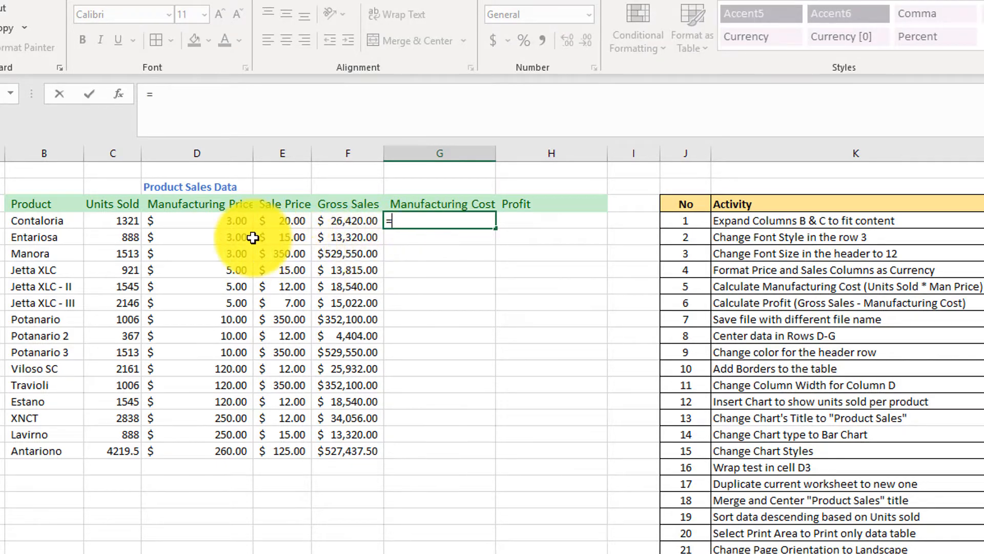
pyautogui.click(118, 222)
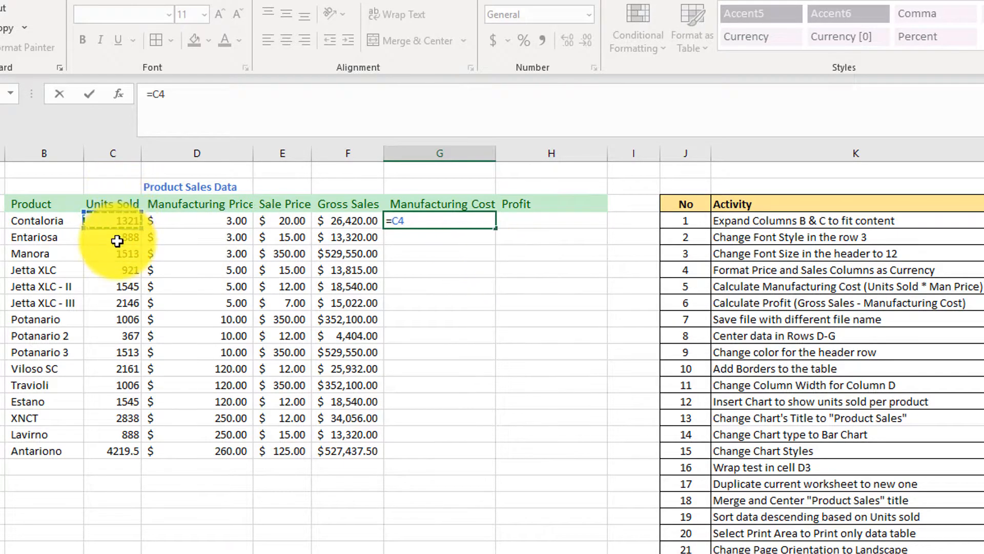
pyautogui.click(203, 89)
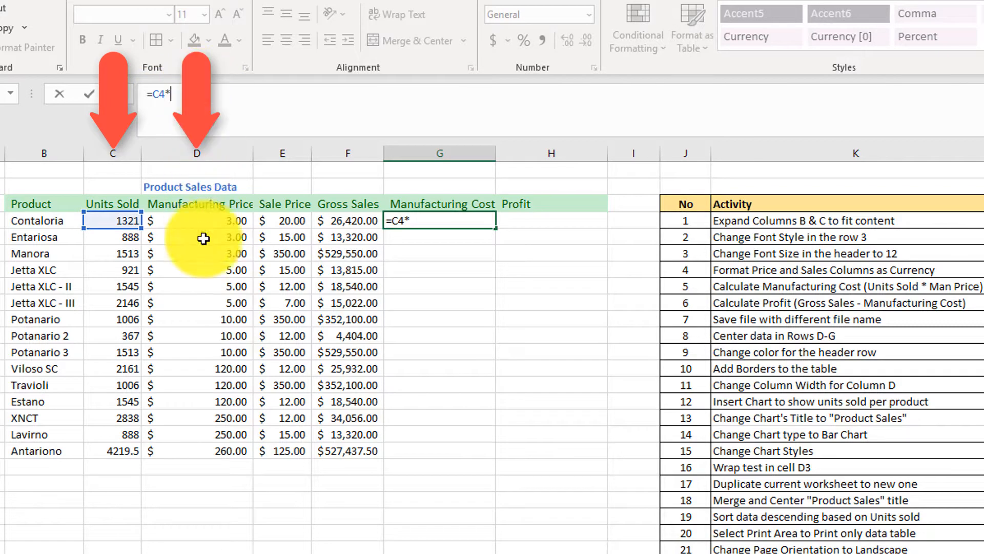
pyautogui.click(234, 223)
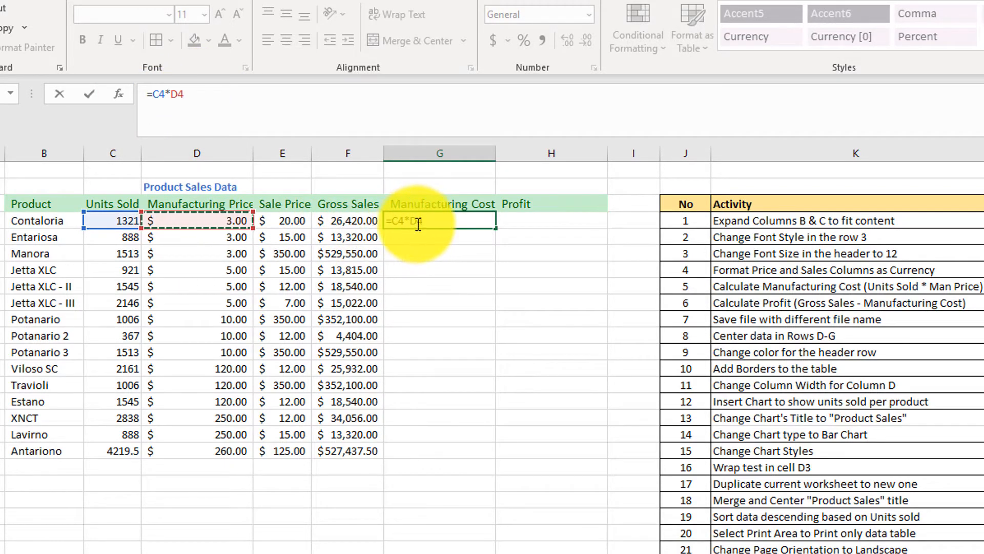
pyautogui.press('Return')
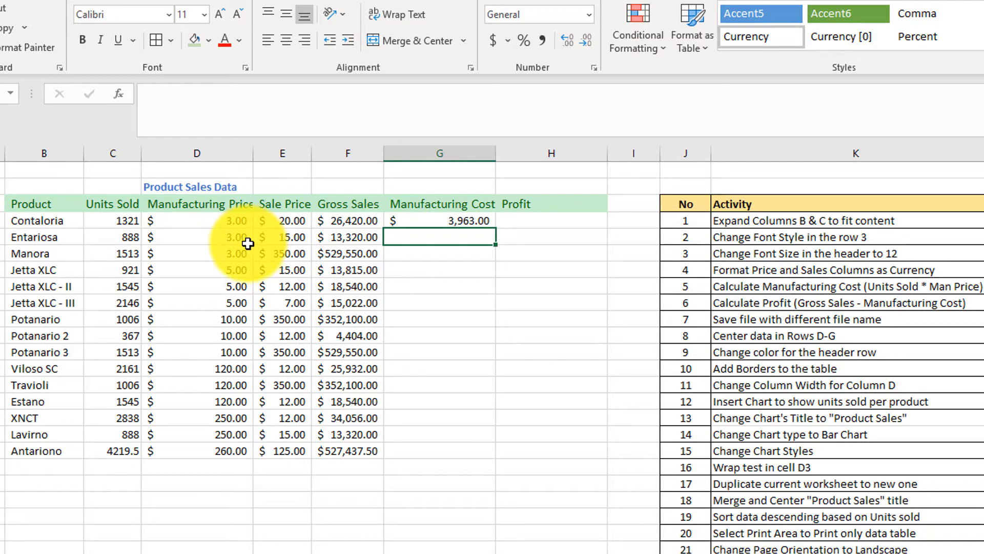
# Step: Copy the Manufacturing Cost formula from G4 down through G18 and check the copied formulas
pyautogui.click(451, 220)
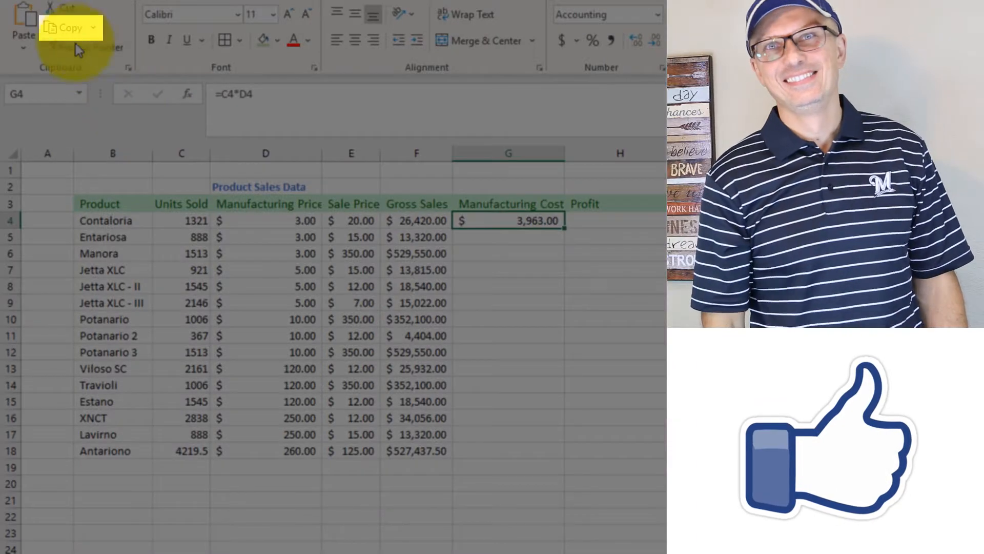
pyautogui.click(71, 28)
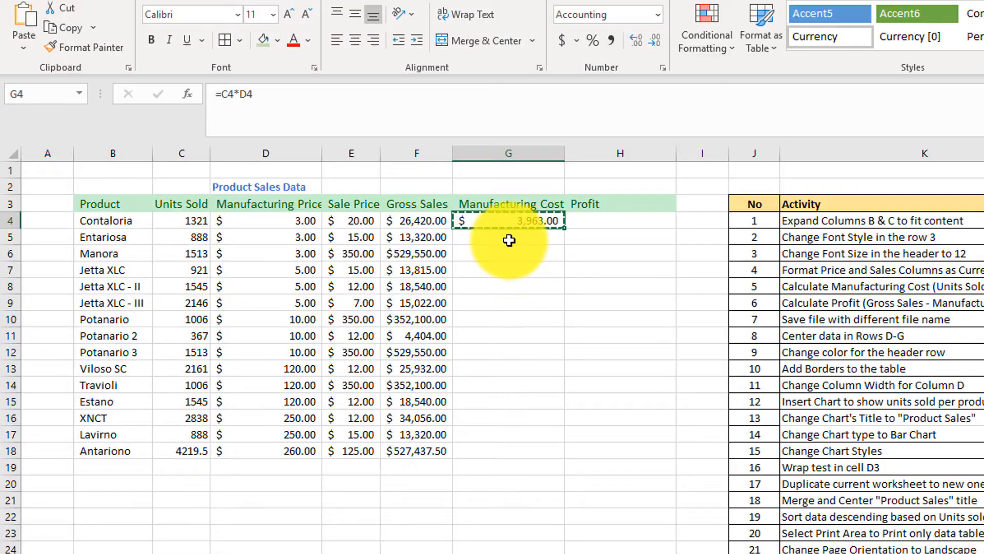
pyautogui.moveTo(509, 240); pyautogui.dragTo(514, 323)
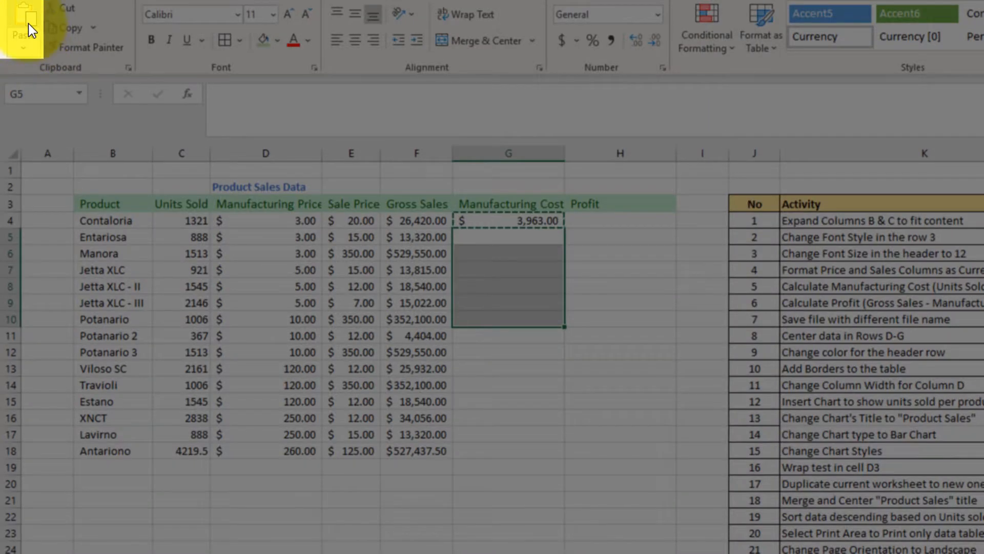
pyautogui.click(29, 23)
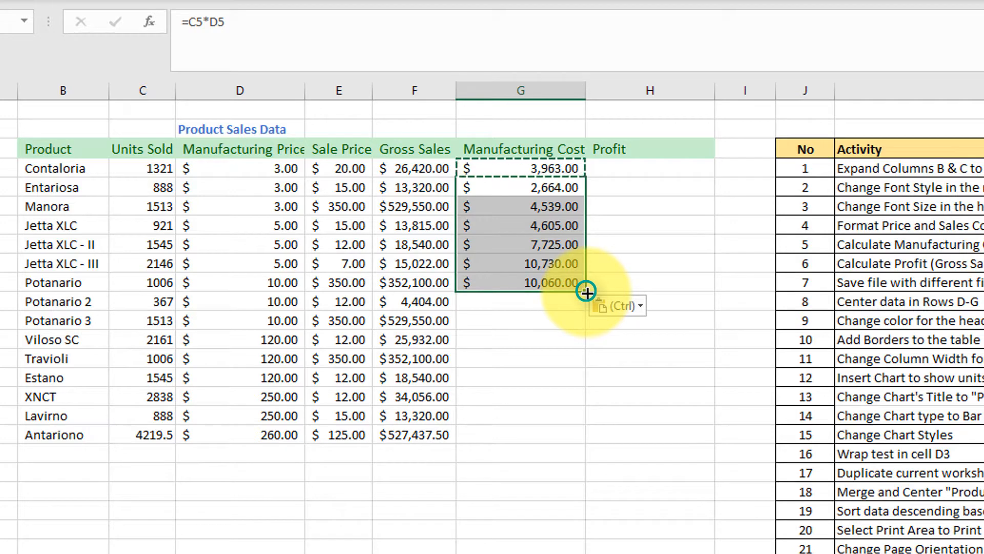
pyautogui.moveTo(586, 293); pyautogui.dragTo(585, 440)
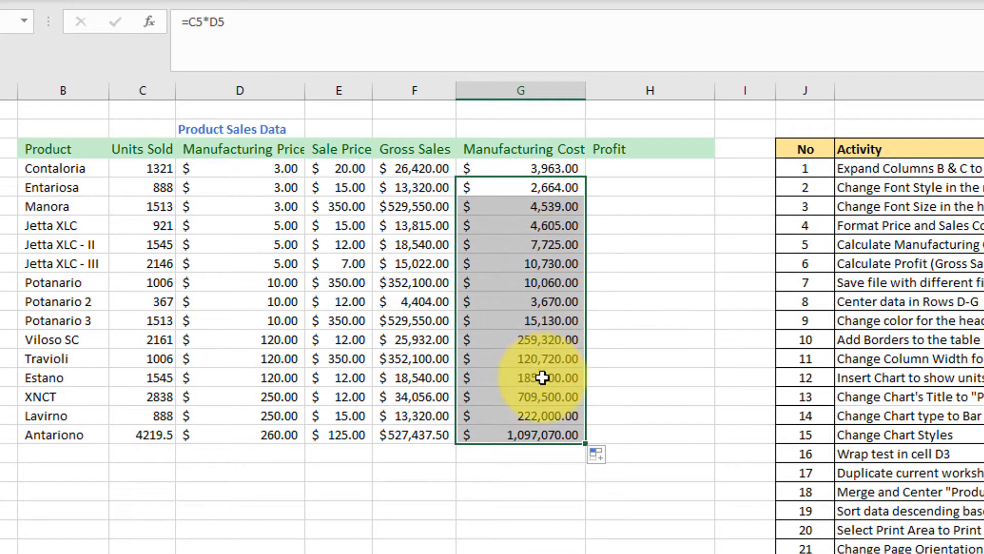
pyautogui.click(538, 191)
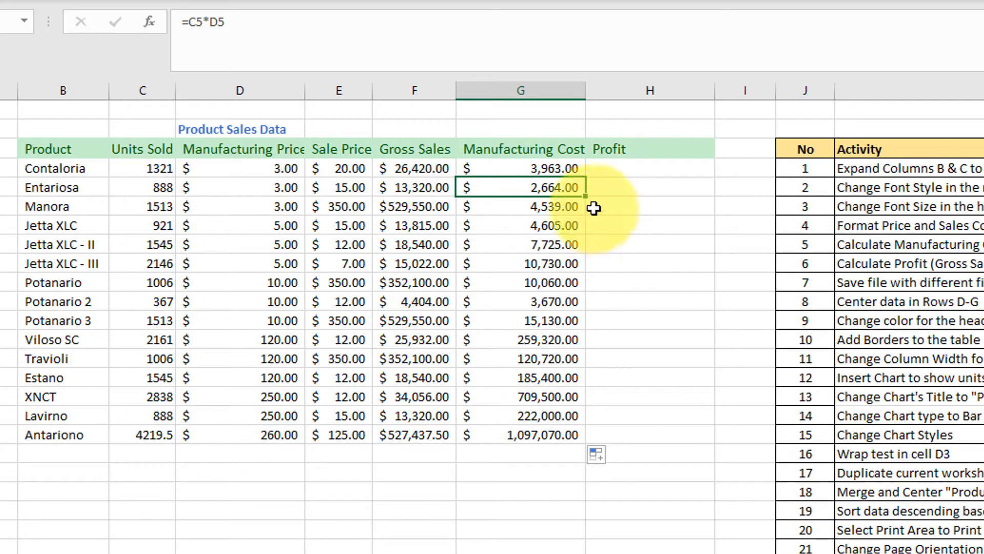
pyautogui.click(540, 169)
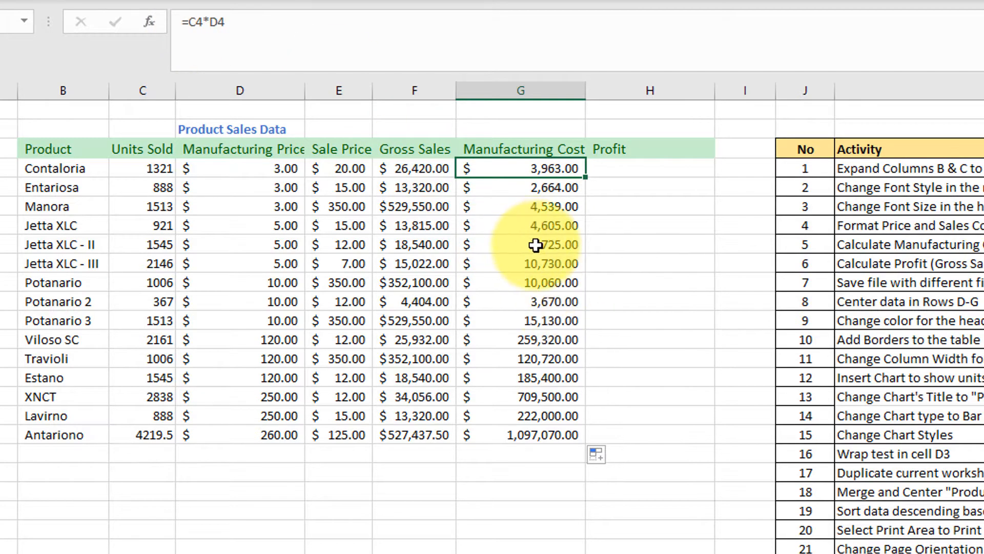
pyautogui.click(556, 246)
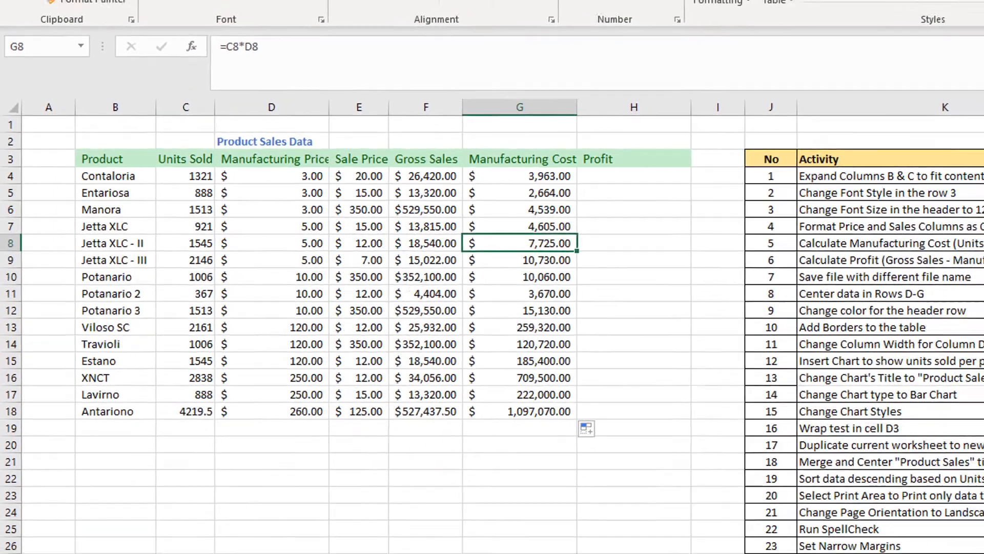
# Step: Fill the Video cell of activity 5 with green and check Potanario's Manufacturing Cost formula in G10
pyautogui.click(978, 235)
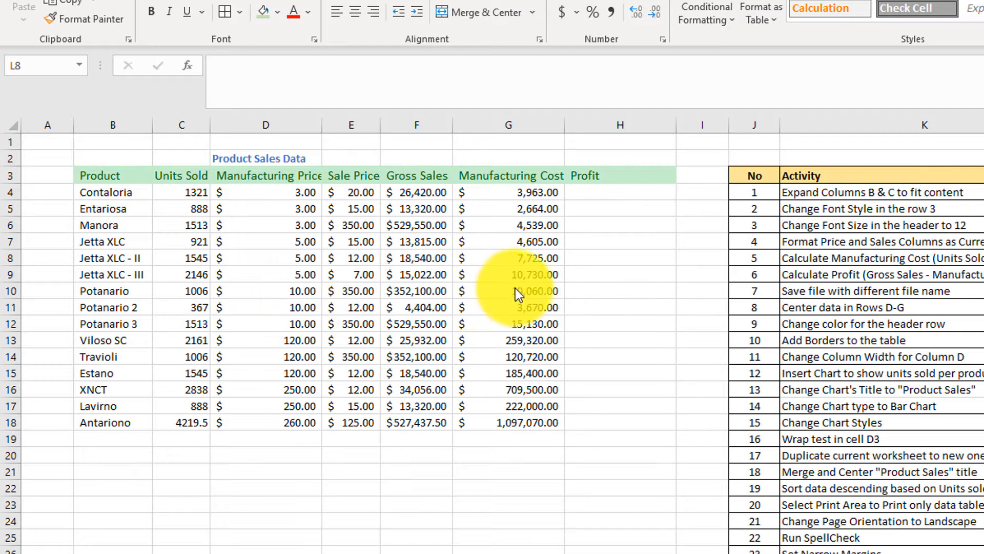
pyautogui.click(198, 295)
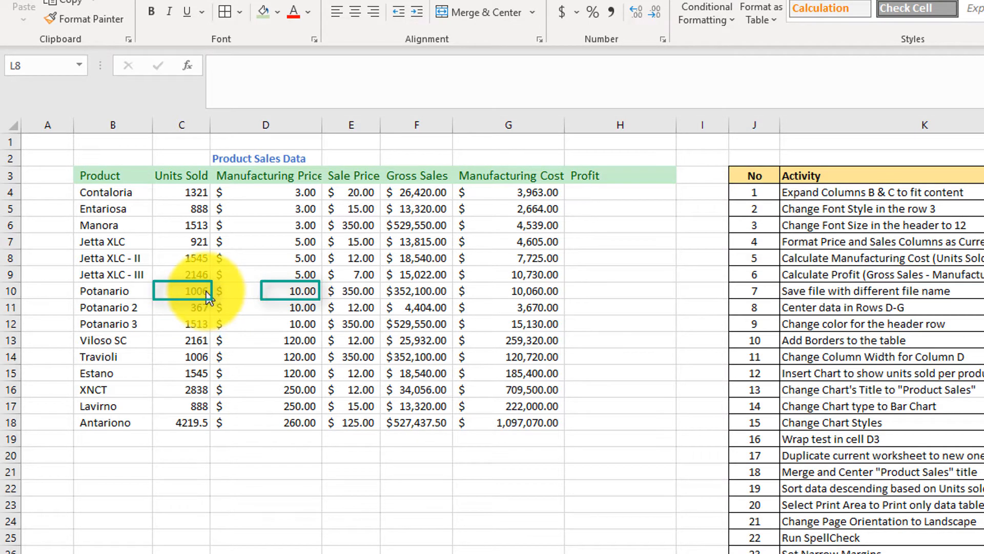
pyautogui.click(534, 293)
pyautogui.hotkey('ctrl', 'c')
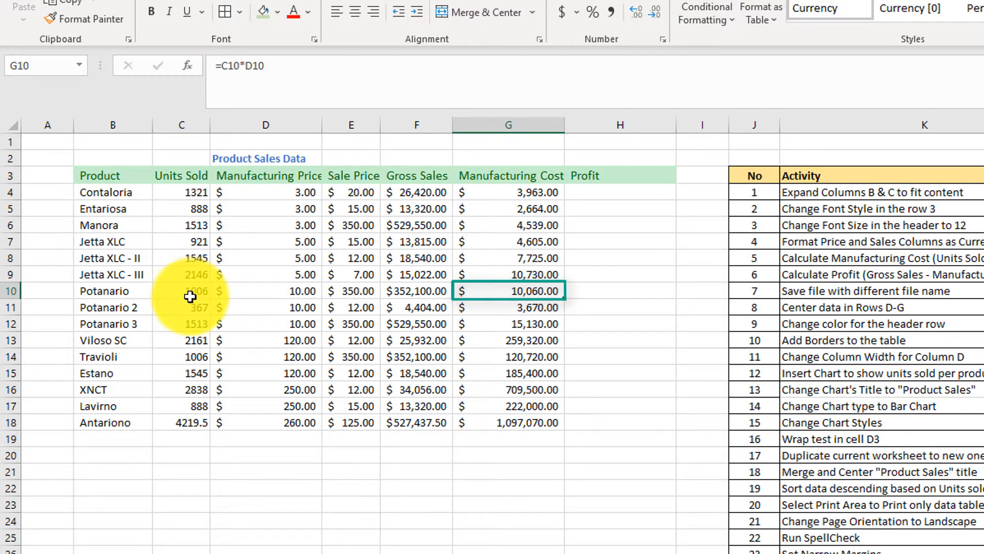
pyautogui.press('Escape')
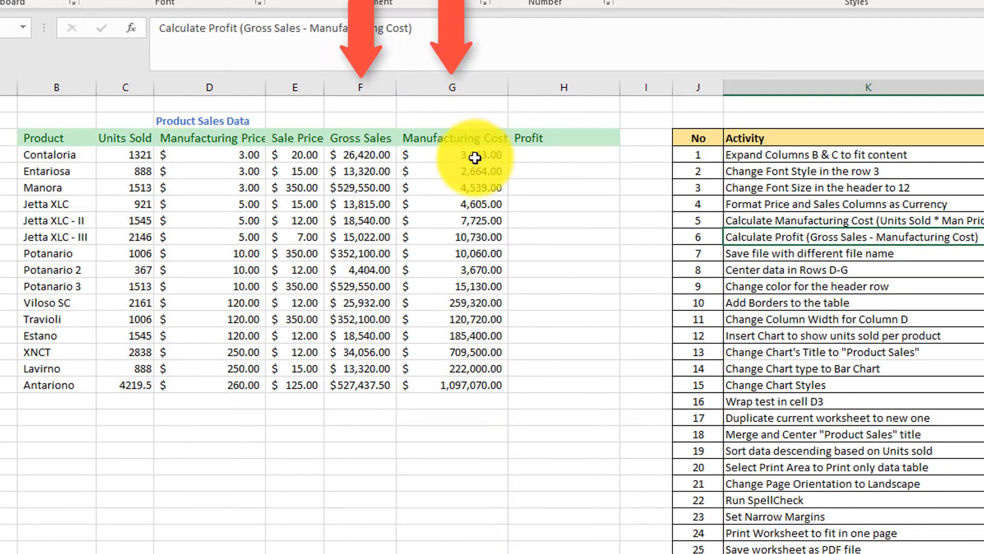
# Step: Enter the formula =F4-G4 in H4 to calculate the Profit and fill it down to H18
pyautogui.click(563, 154)
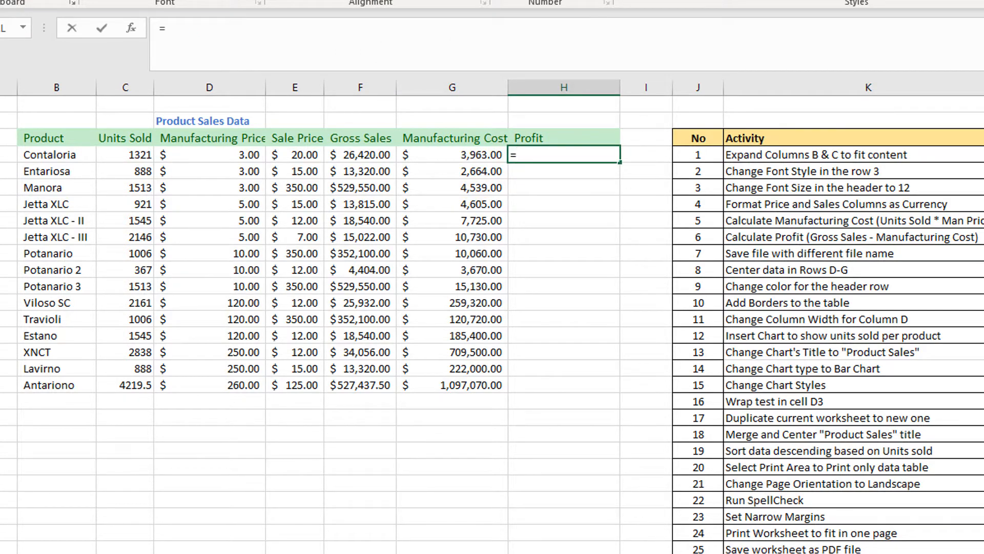
pyautogui.click(361, 155)
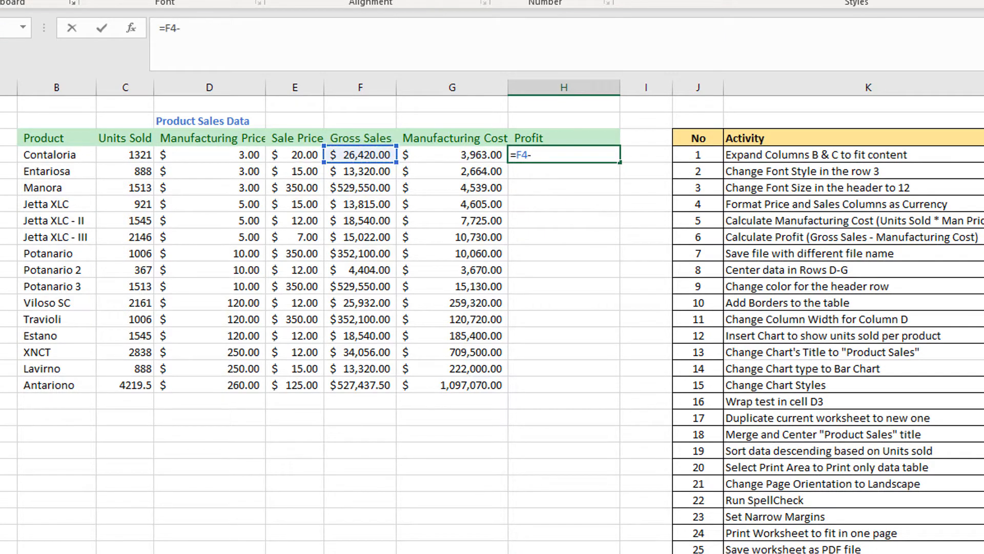
pyautogui.click(466, 154)
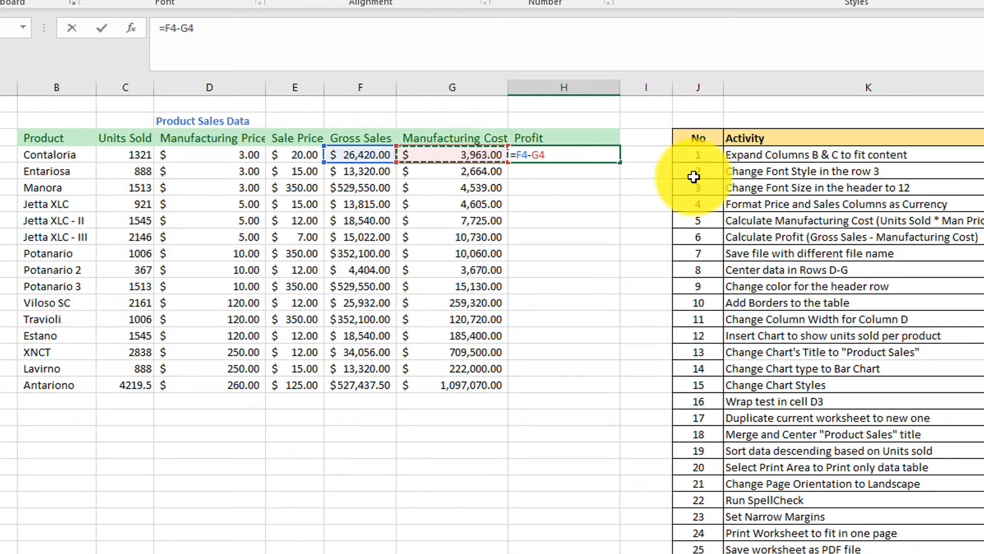
pyautogui.press('Return')
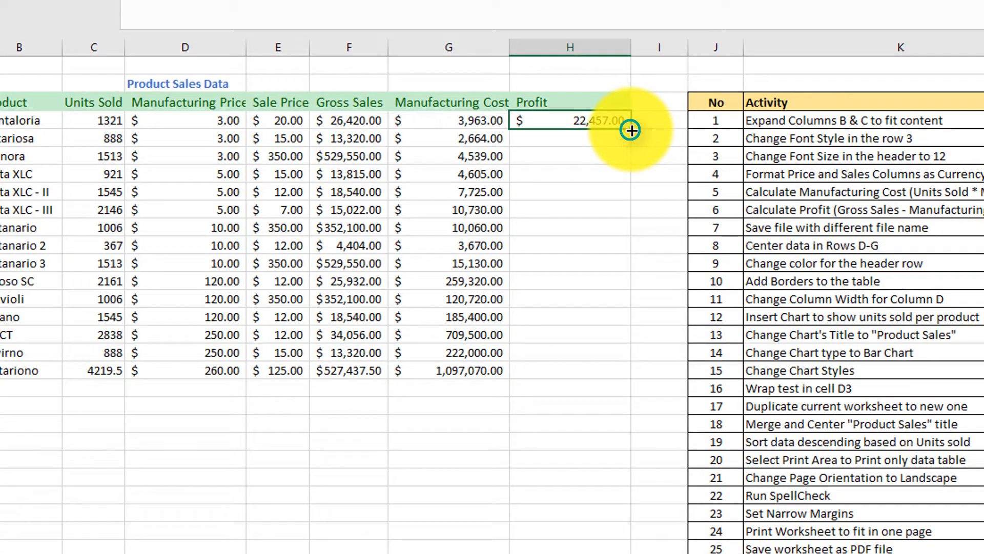
pyautogui.moveTo(631, 130); pyautogui.dragTo(622, 387)
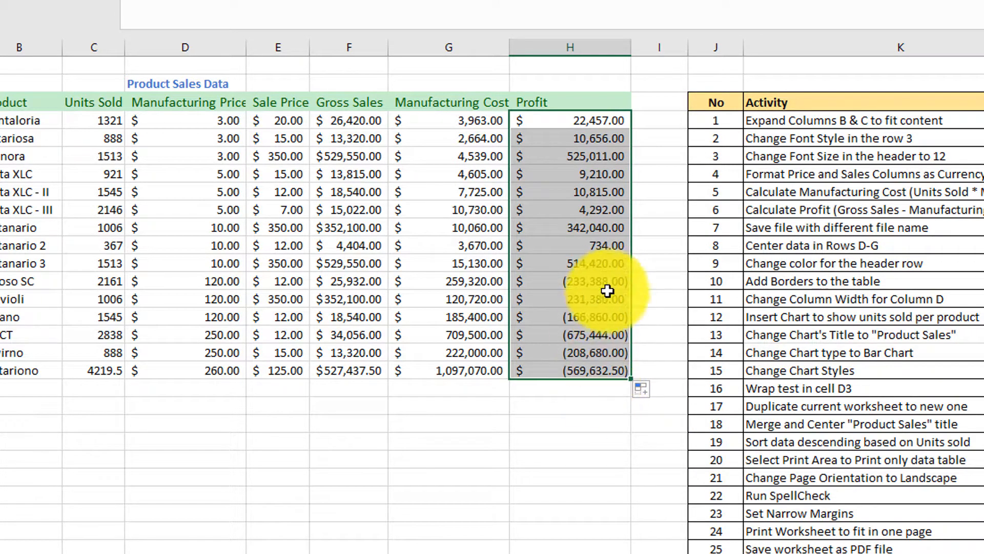
# Step: Compare the Profit of Viloso SC and Estano with their manufacturing and sale prices
pyautogui.click(569, 281)
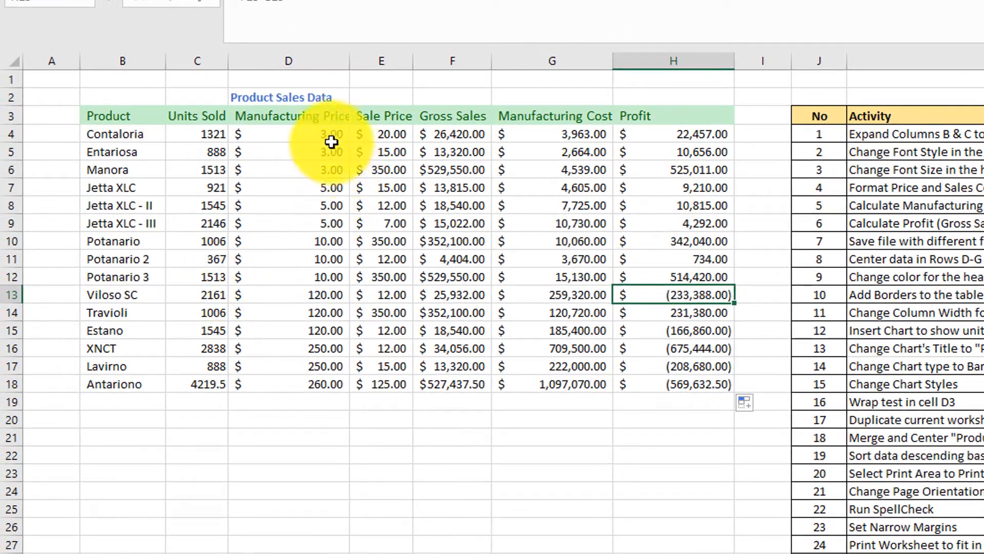
pyautogui.click(325, 294)
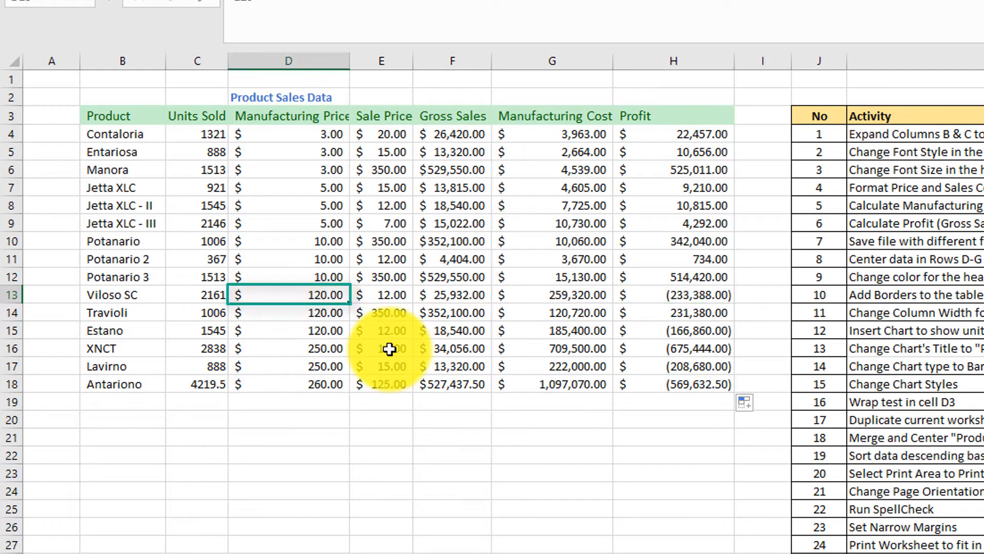
pyautogui.click(392, 295)
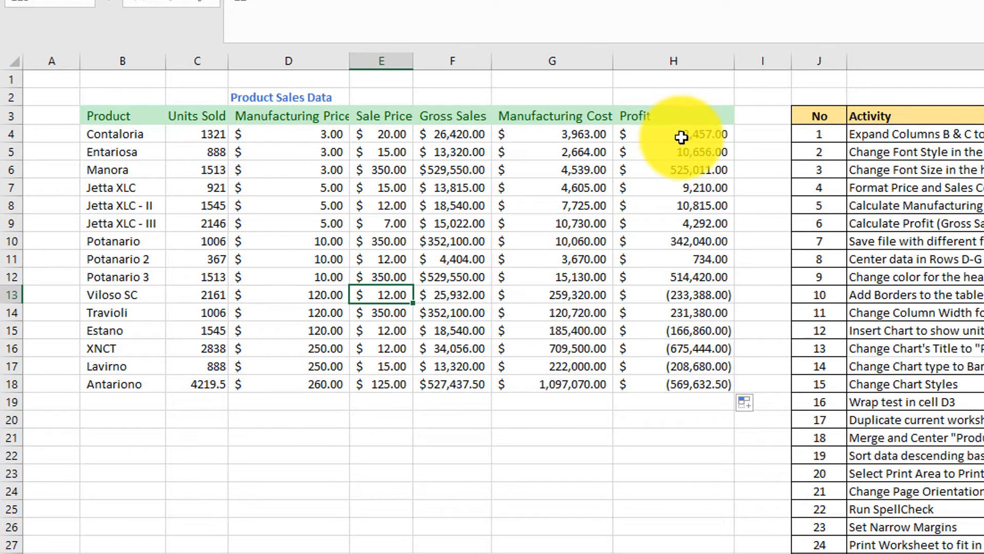
pyautogui.moveTo(681, 136); pyautogui.dragTo(699, 391)
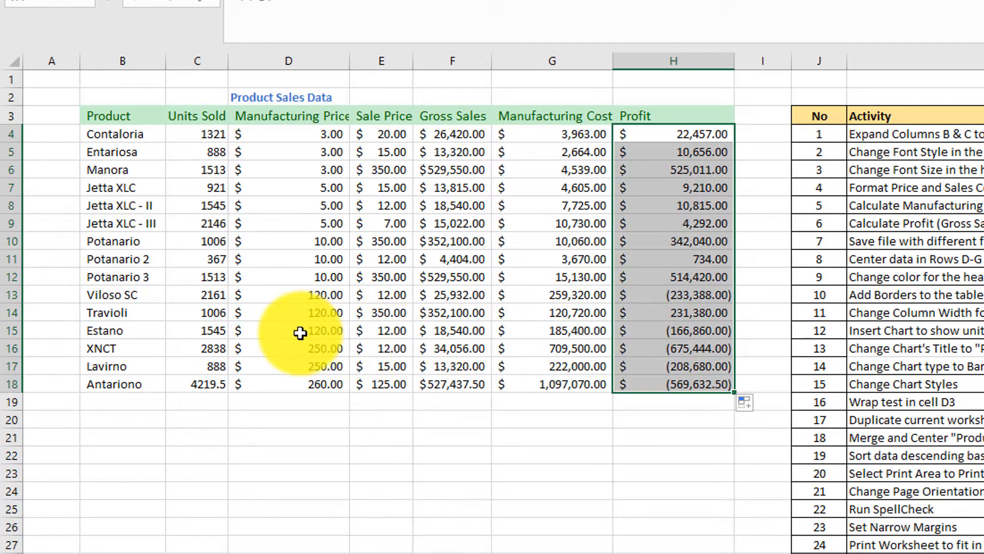
pyautogui.click(694, 333)
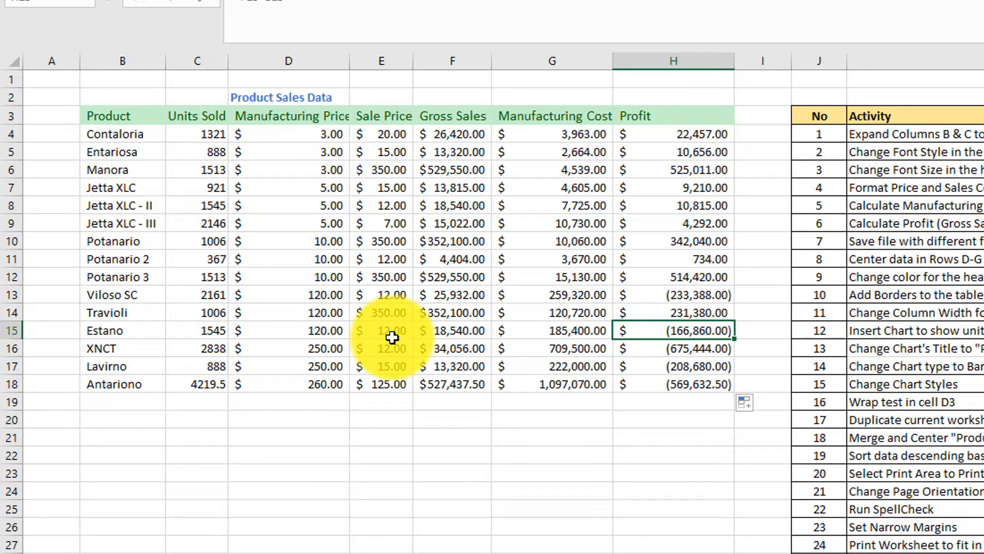
pyautogui.click(331, 334)
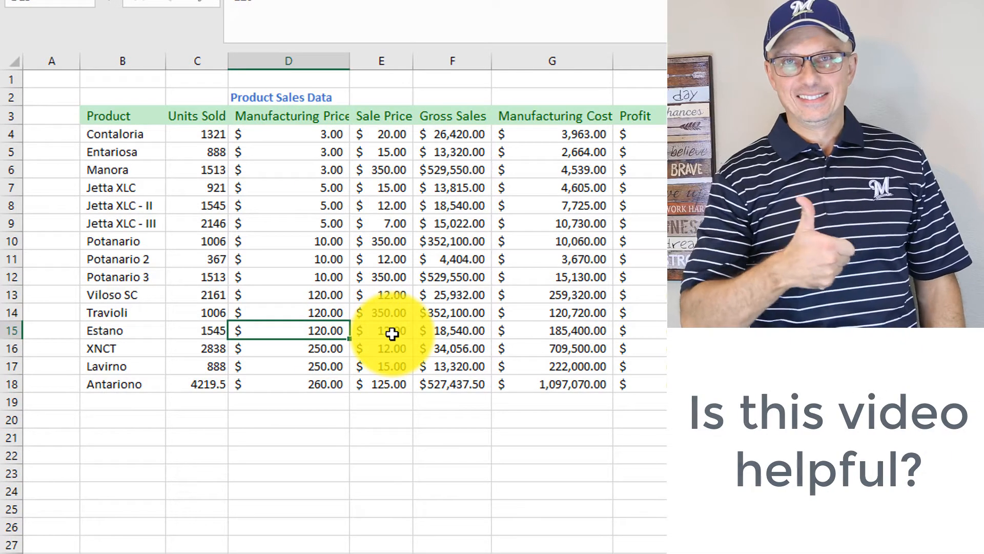
pyautogui.click(392, 333)
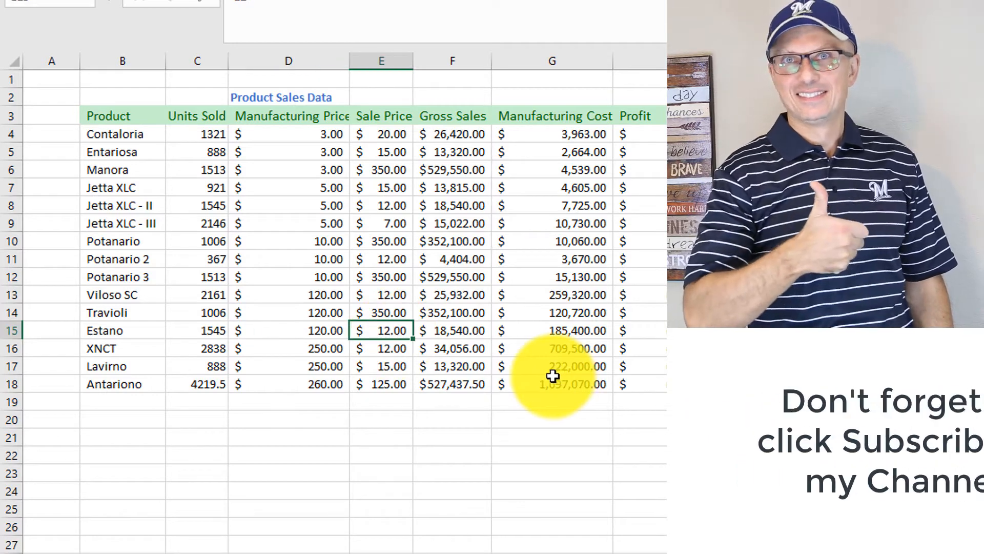
pyautogui.click(689, 333)
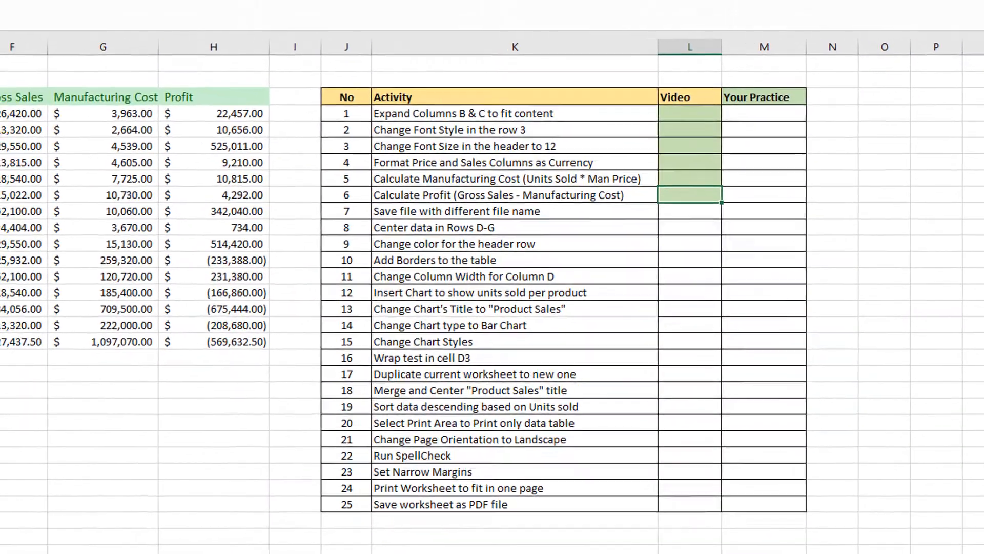
# Step: Save the workbook in the same folder under the new name Excel.Assessment.Test.Workbook.with.excercises.v20190803.v1
pyautogui.click(16, 32)
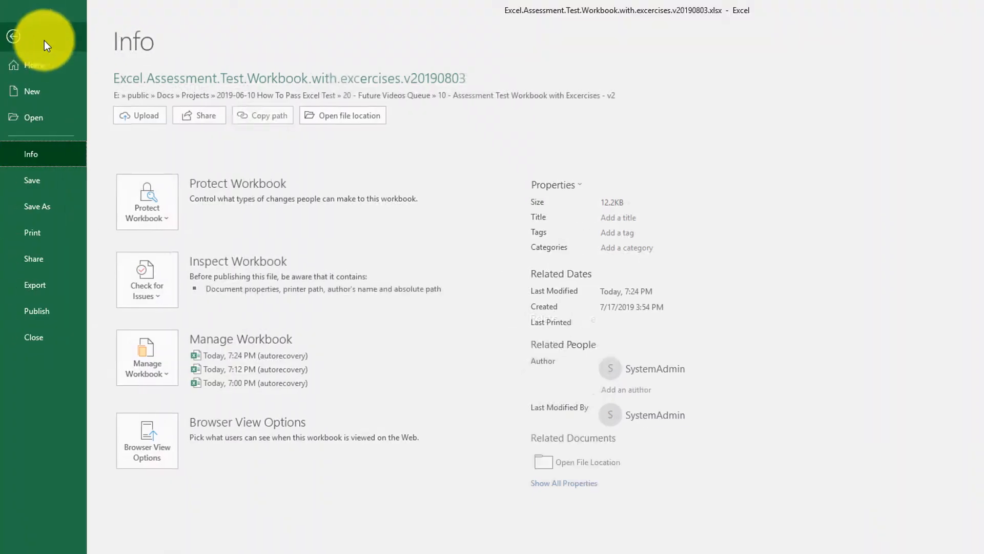
pyautogui.click(48, 209)
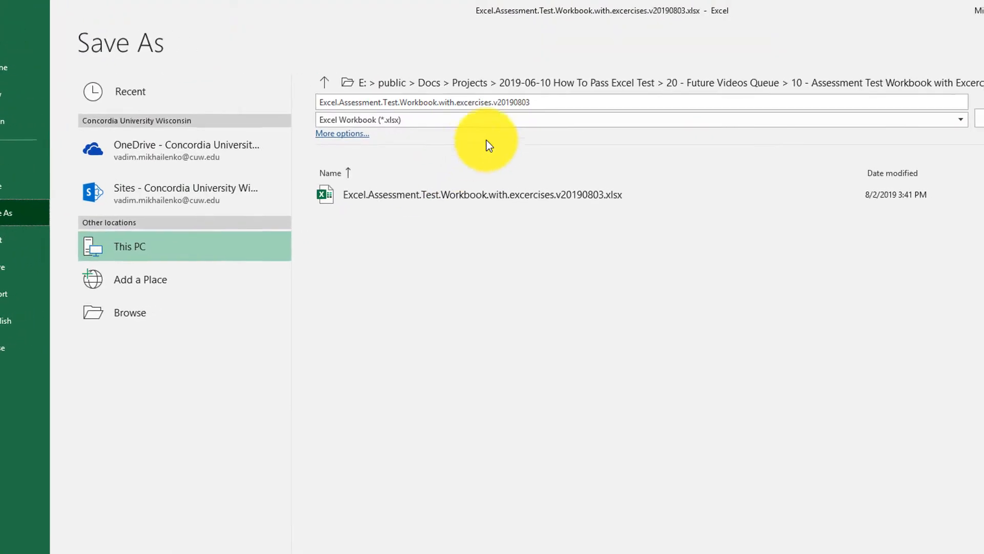
pyautogui.click(551, 103)
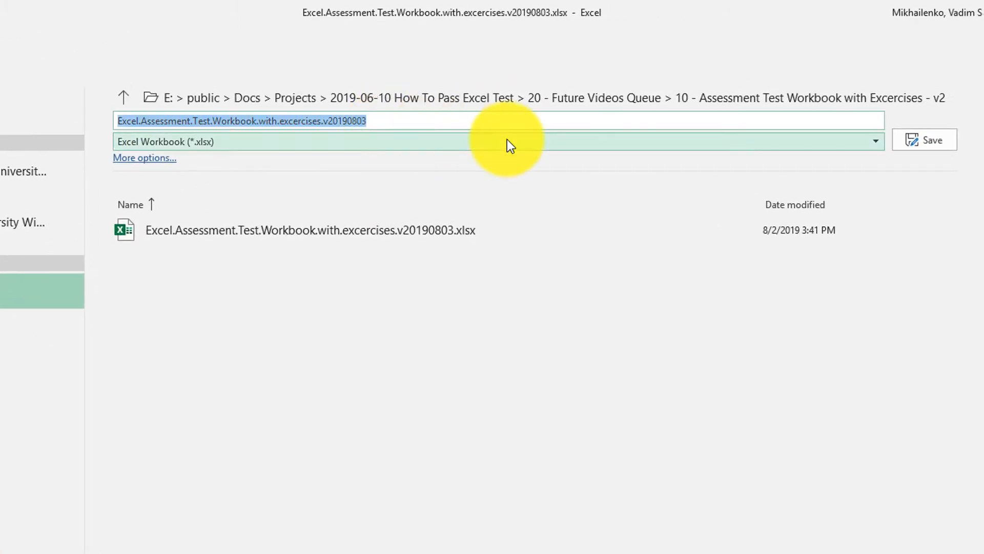
pyautogui.click(367, 121)
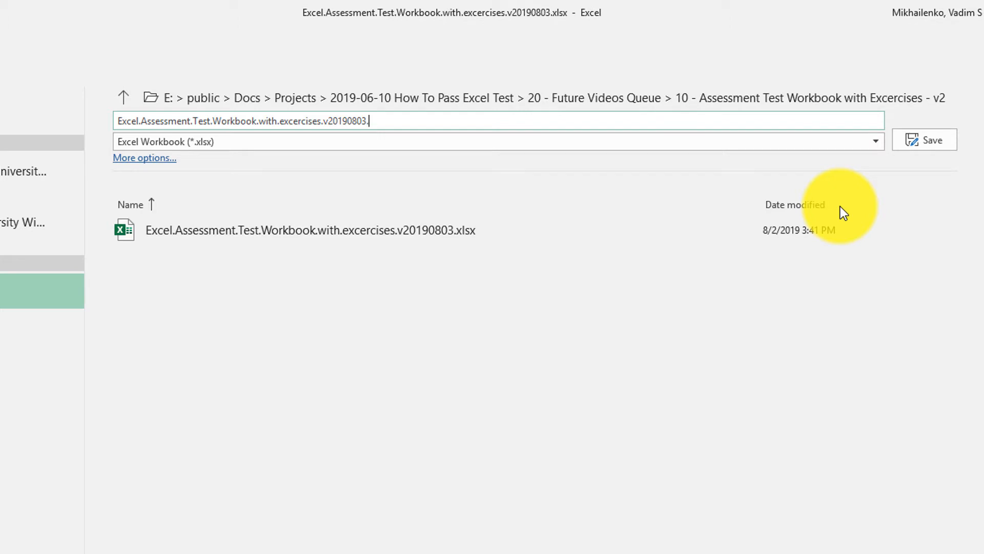
pyautogui.write('.v1')
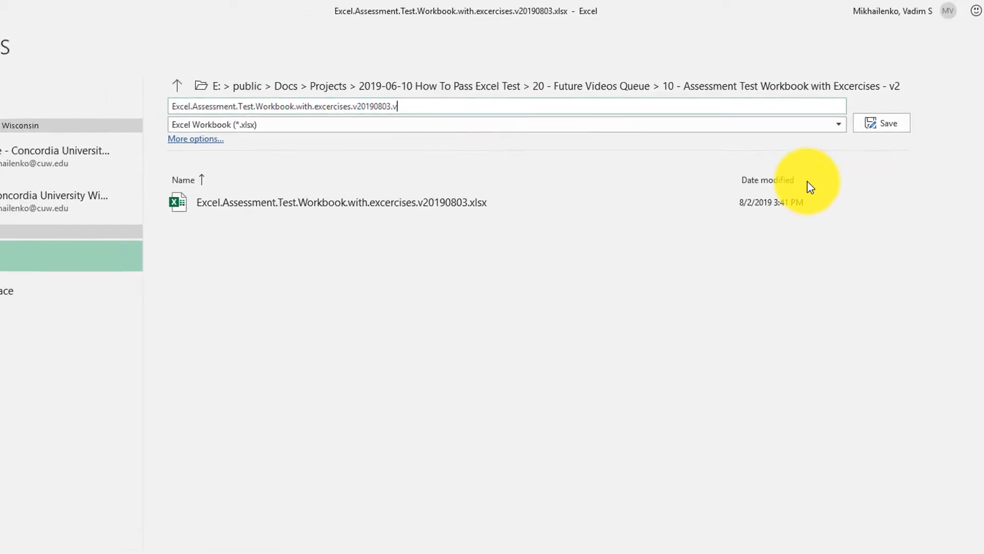
pyautogui.click(849, 110)
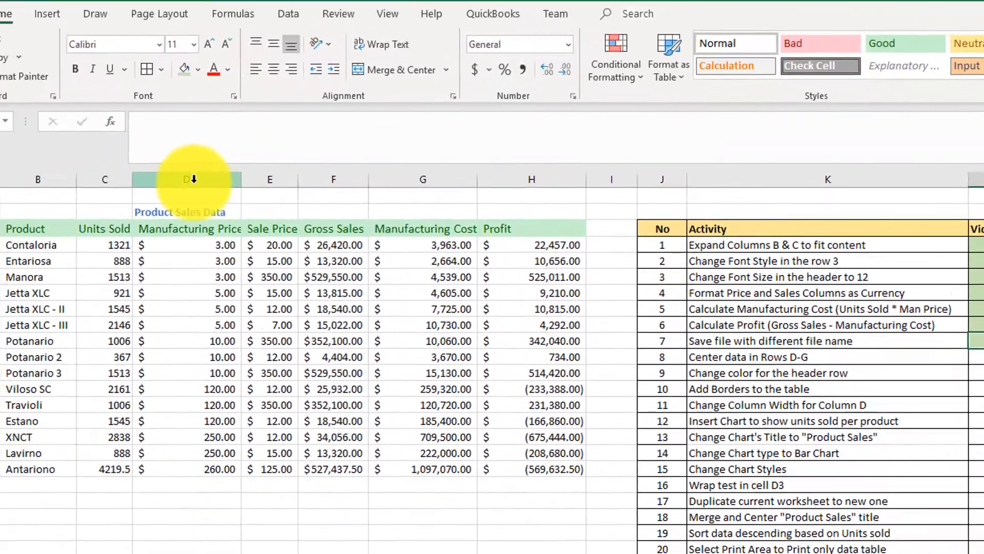
# Step: Center the contents of columns D to G horizontally and widen the four columns to an equal width
pyautogui.moveTo(193, 178); pyautogui.dragTo(399, 200)
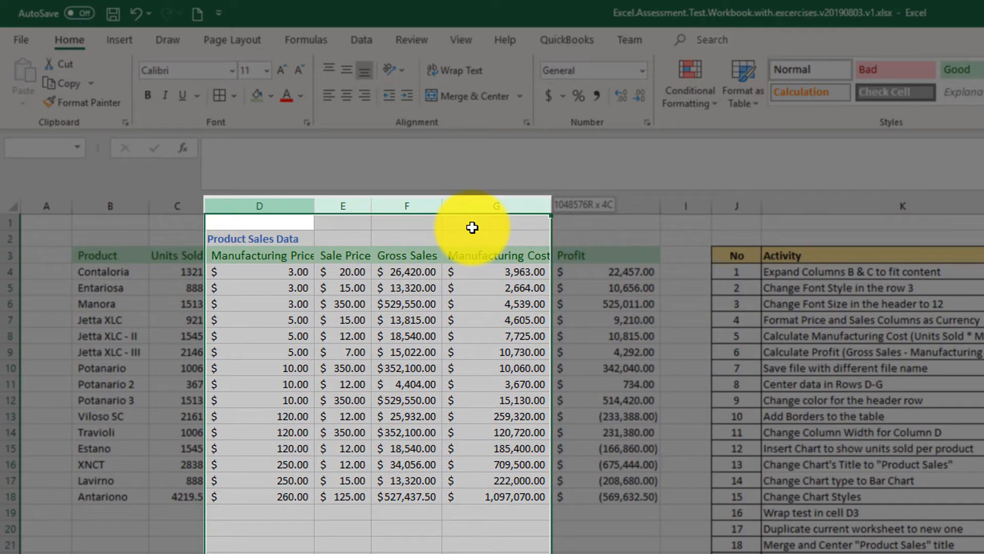
pyautogui.moveTo(472, 227); pyautogui.dragTo(468, 219)
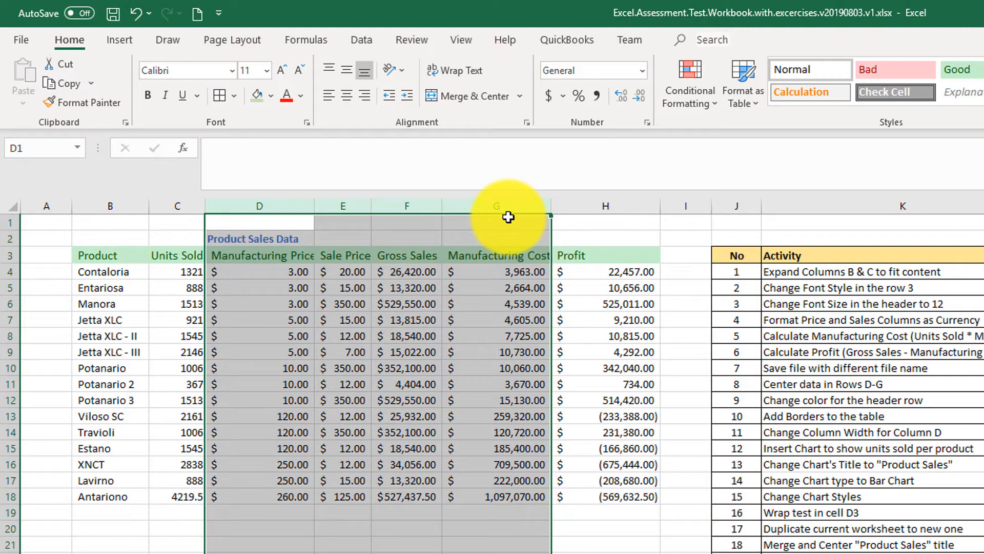
pyautogui.click(347, 100)
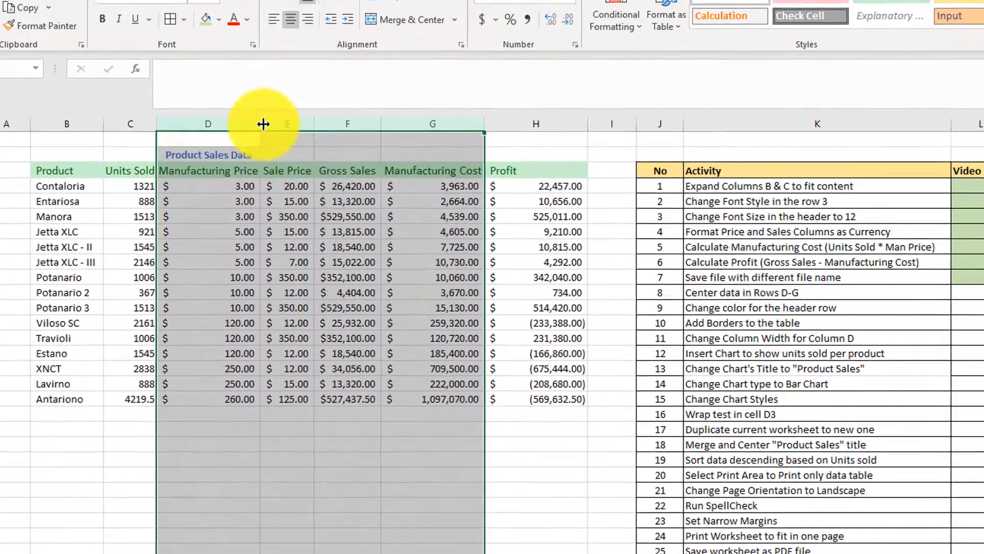
pyautogui.moveTo(277, 154); pyautogui.dragTo(277, 154)
pyautogui.moveTo(254, 107); pyautogui.dragTo(315, 103)
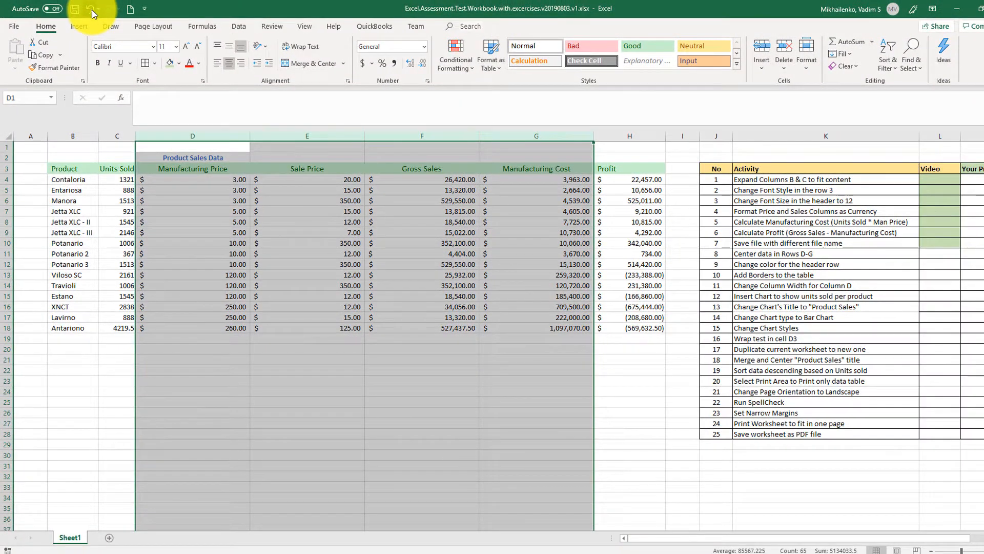
# Step: Undo the column width change on columns D to G and select the Video cell for activity 8
pyautogui.click(91, 10)
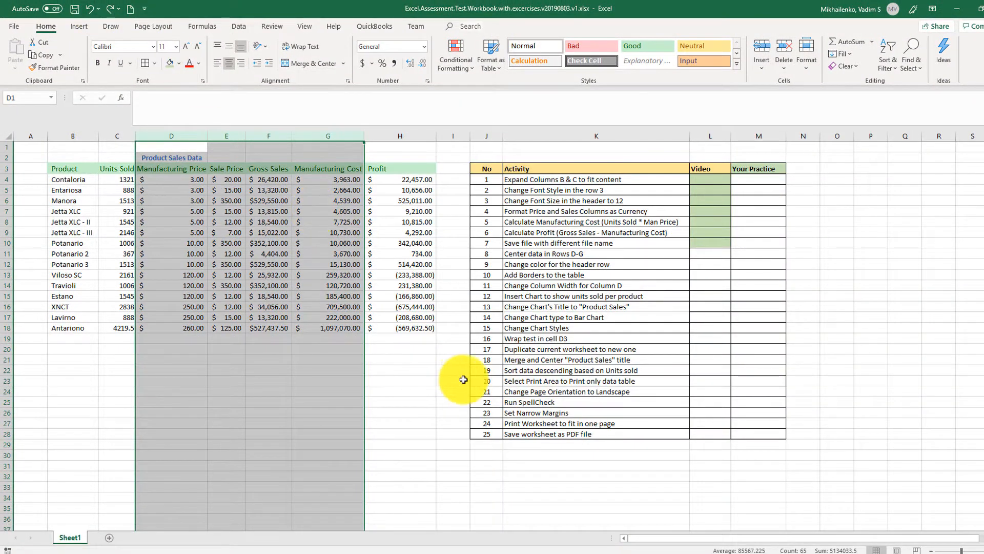
pyautogui.click(705, 256)
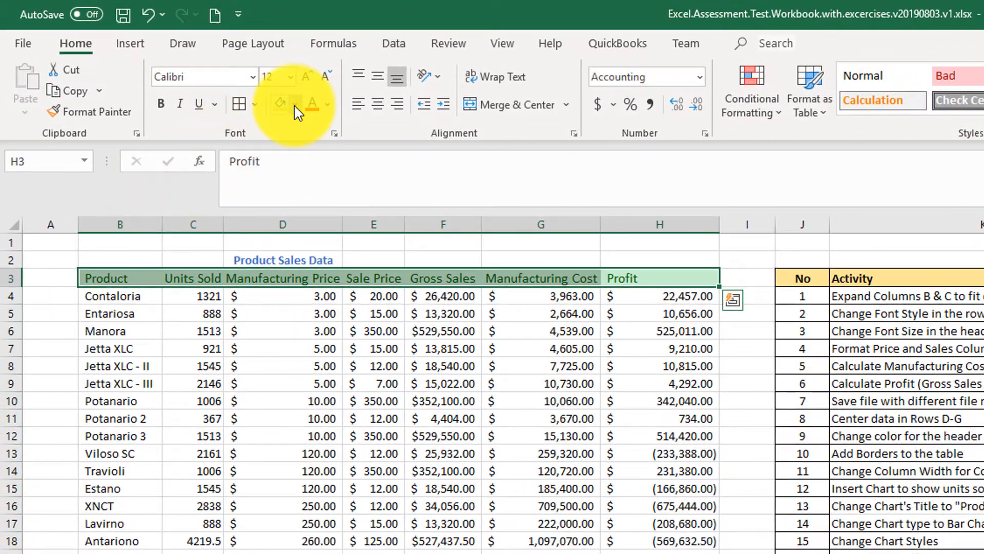
# Step: Fill the header row B3:H3 with a pale Gold, Accent 4 shade and mark activity 9 green in the Video column
pyautogui.click(295, 106)
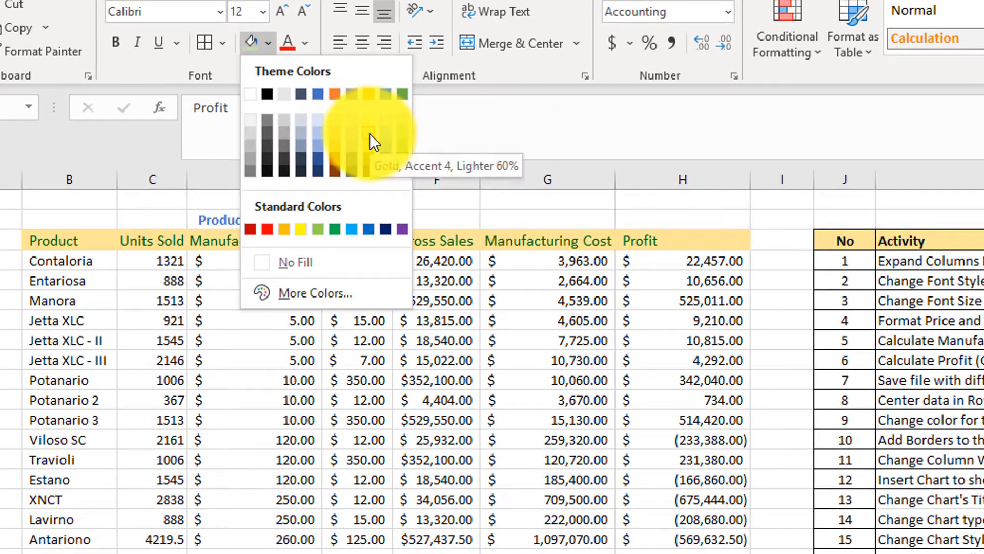
pyautogui.click(370, 130)
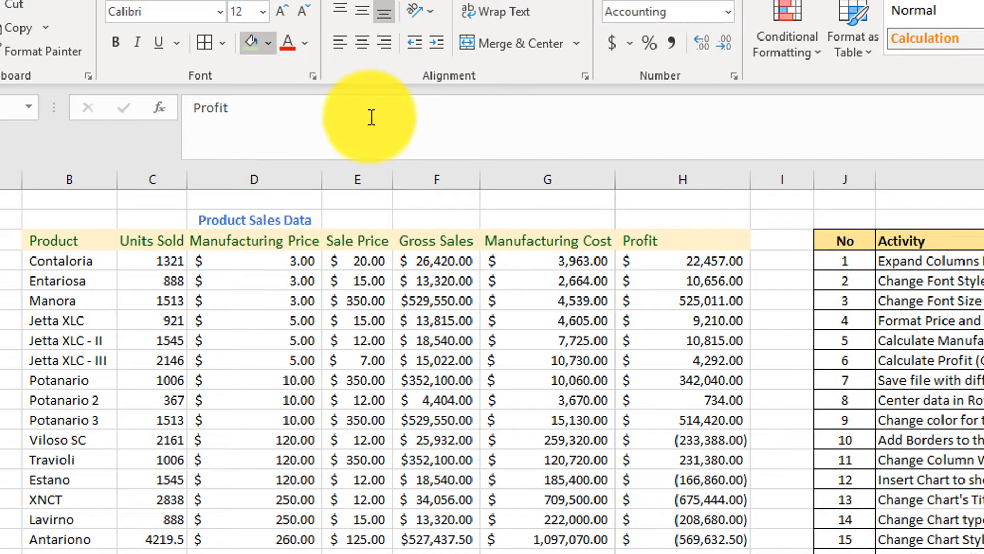
pyautogui.click(645, 201)
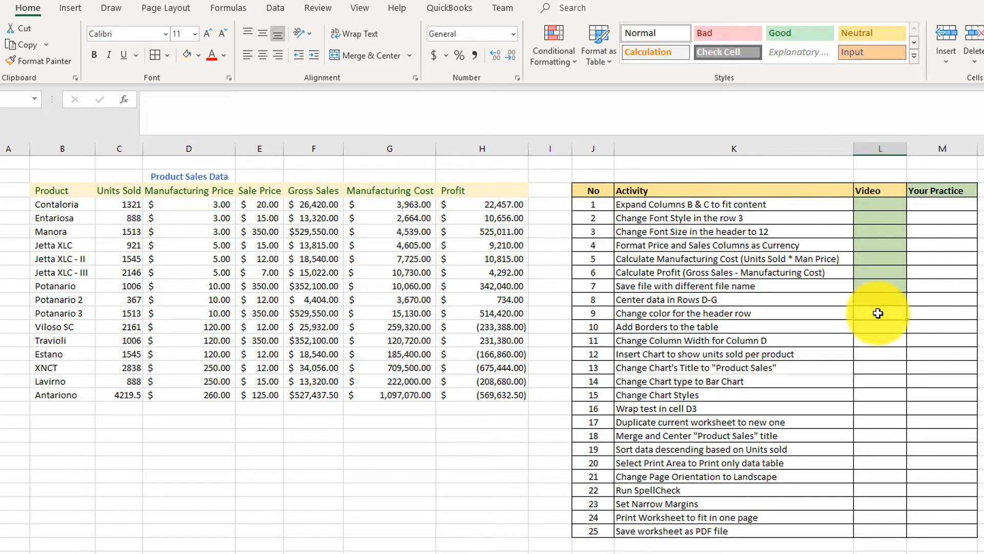
pyautogui.click(186, 54)
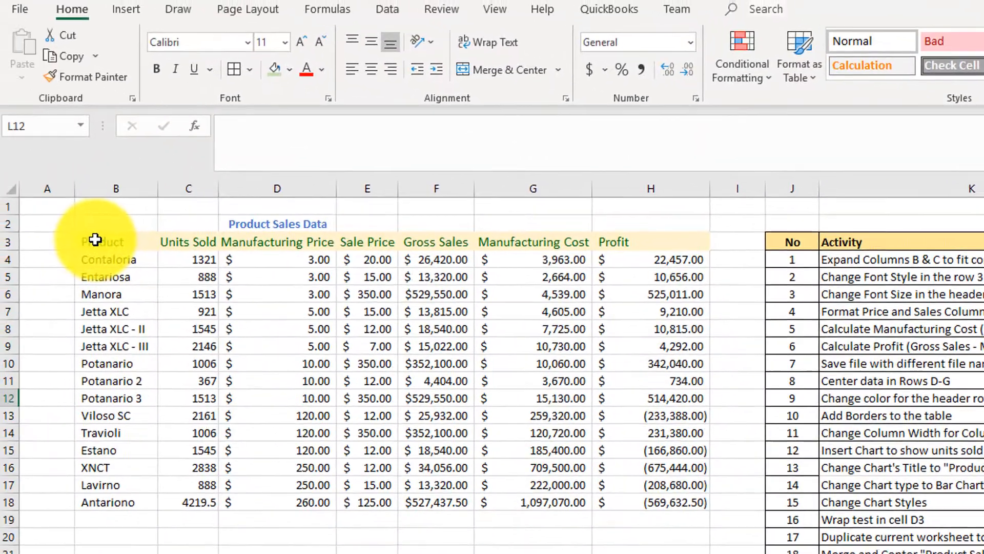
# Step: Try applying all borders to the range B3:H19 and undo that border change
pyautogui.moveTo(101, 239); pyautogui.dragTo(657, 519)
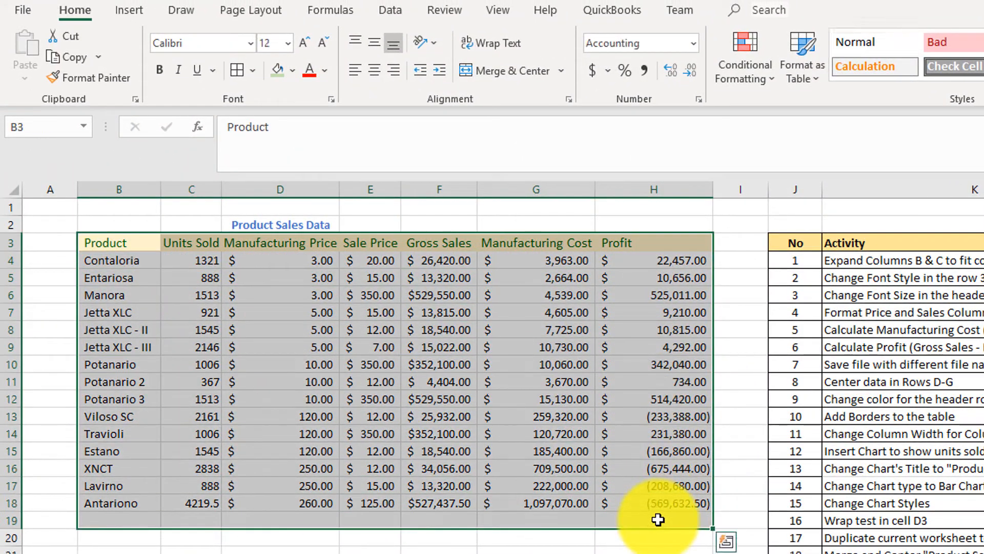
pyautogui.click(253, 71)
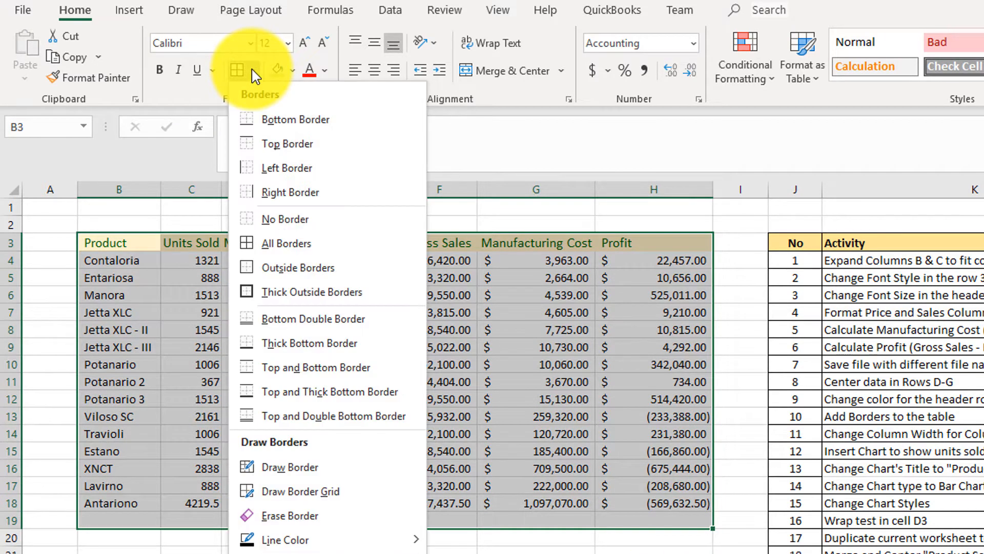
pyautogui.click(281, 245)
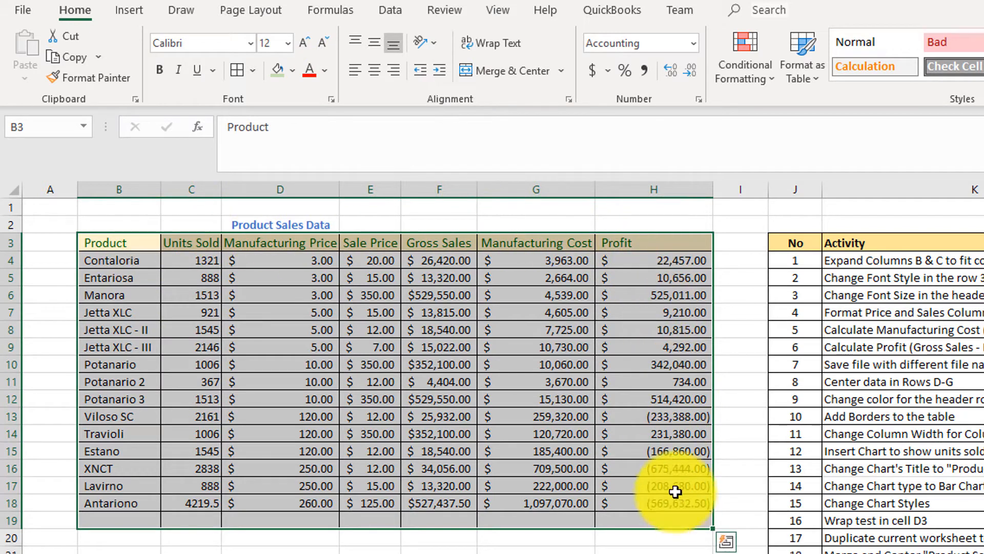
pyautogui.click(645, 553)
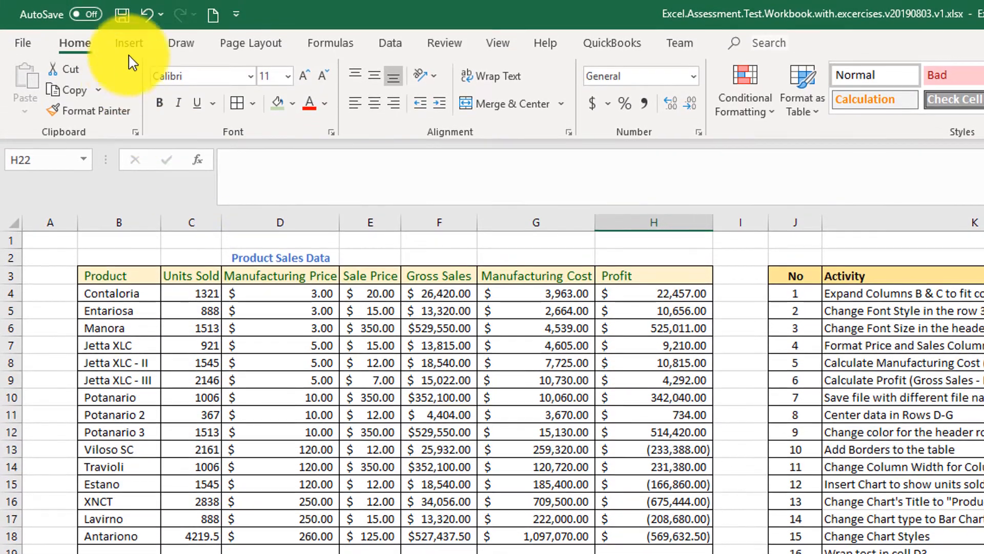
pyautogui.hotkey('ctrl', 'z')
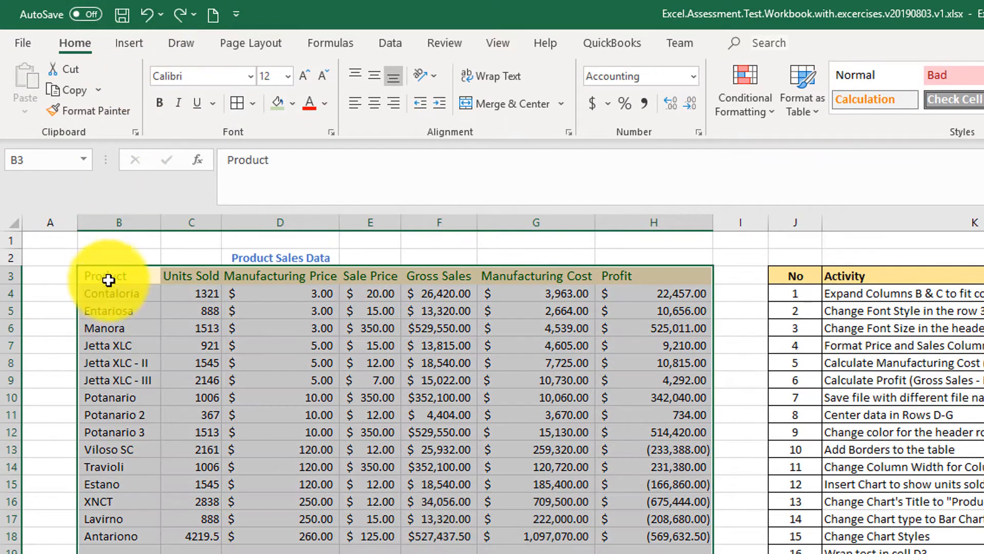
# Step: Apply all borders to the table range B3:H18 and make the header row text bold
pyautogui.moveTo(106, 279); pyautogui.dragTo(665, 538)
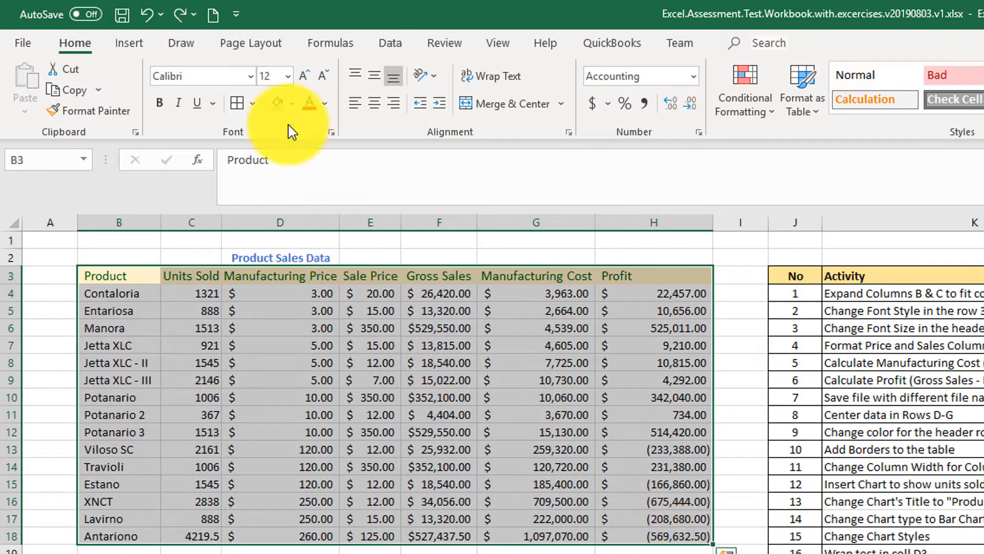
pyautogui.click(234, 105)
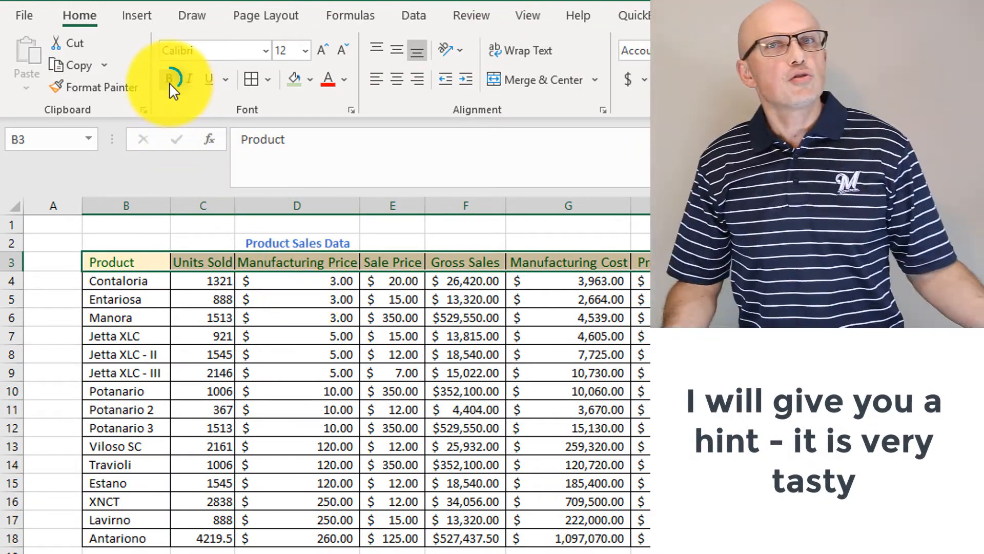
pyautogui.click(169, 79)
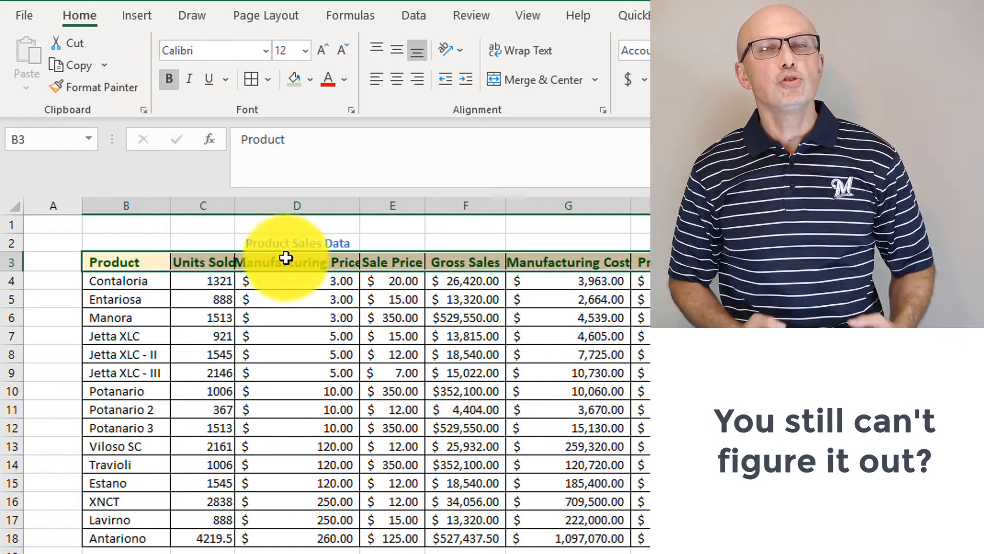
pyautogui.rightClick(309, 266)
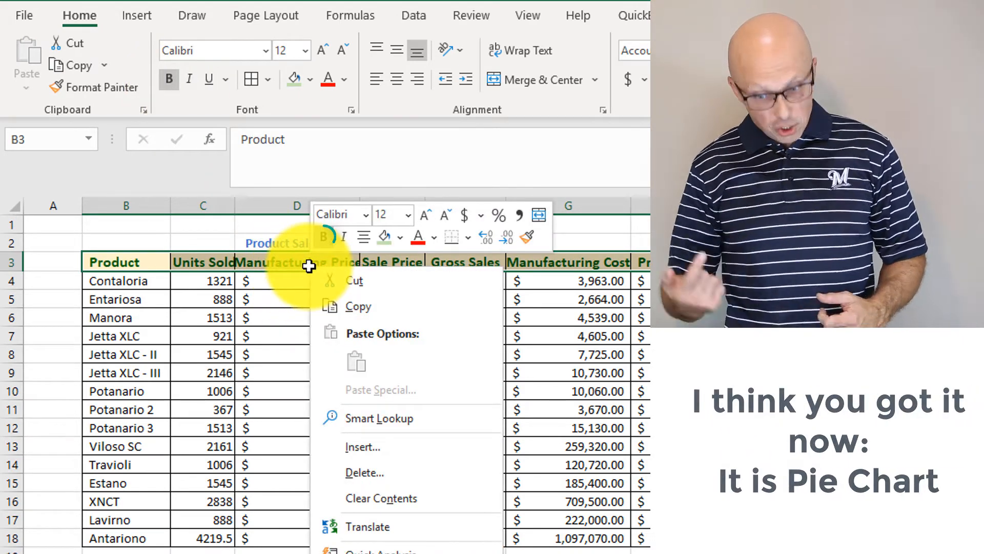
pyautogui.click(325, 237)
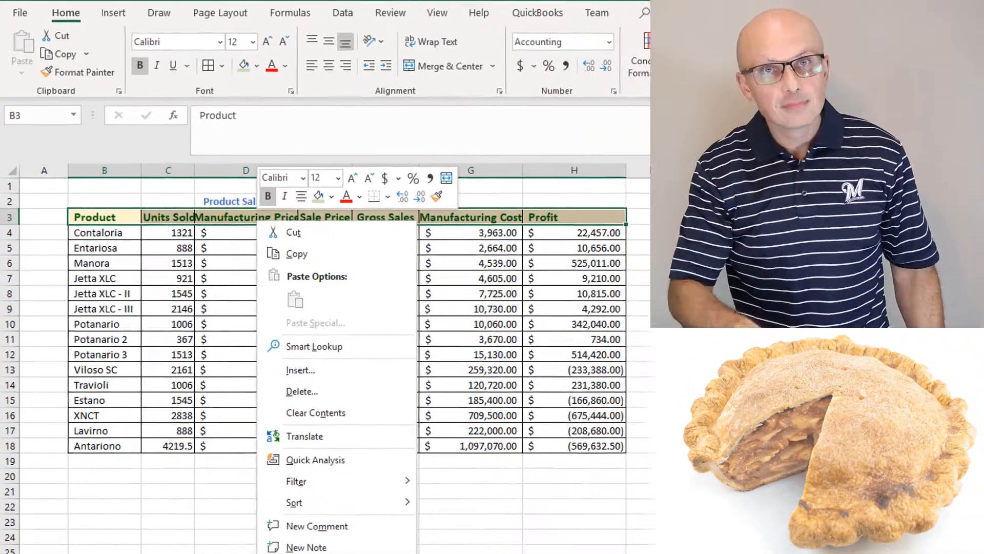
pyautogui.press('Escape')
pyautogui.click(769, 360)
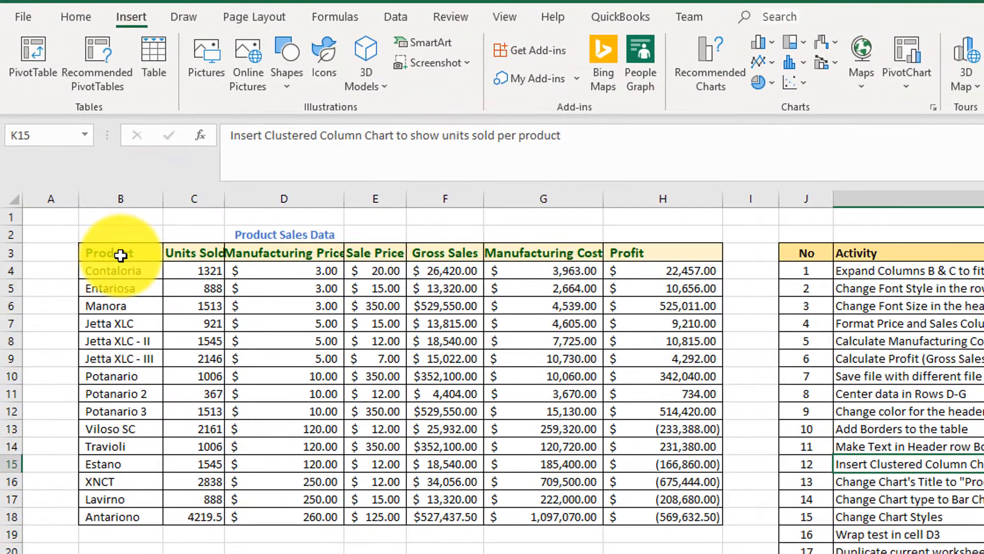
# Step: Insert a clustered column chart of the Product and Units Sold data in B3:C18 and place it below the table
pyautogui.moveTo(120, 255); pyautogui.dragTo(216, 521)
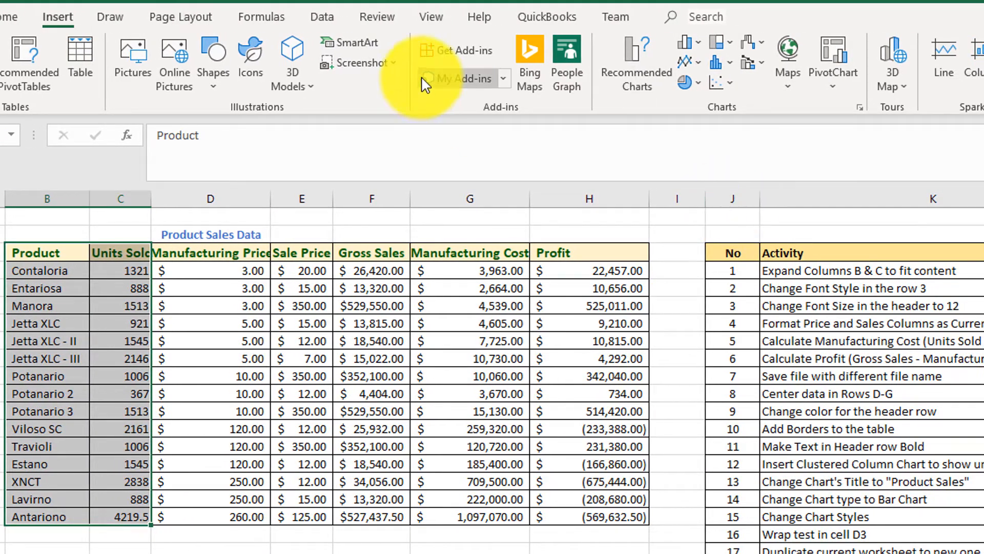
pyautogui.click(637, 72)
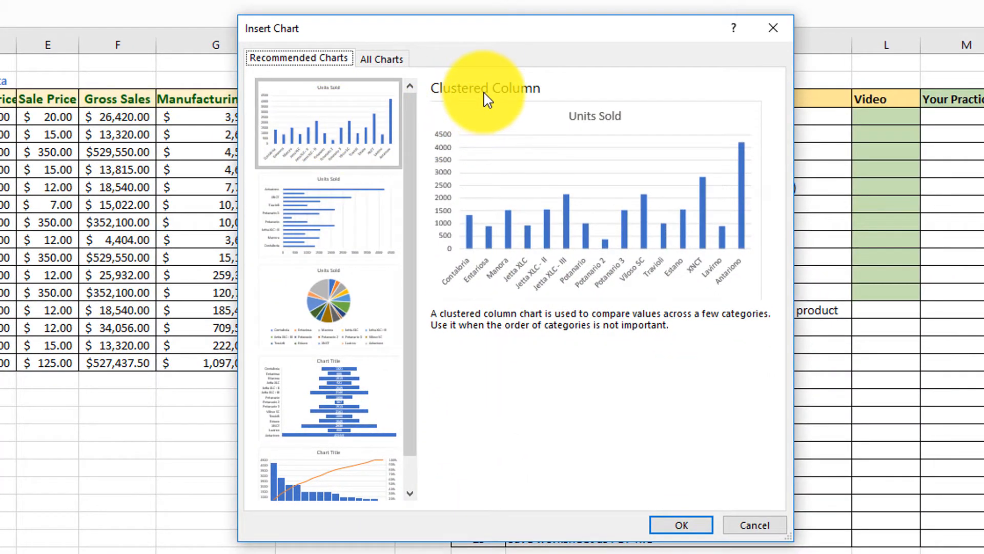
pyautogui.click(369, 149)
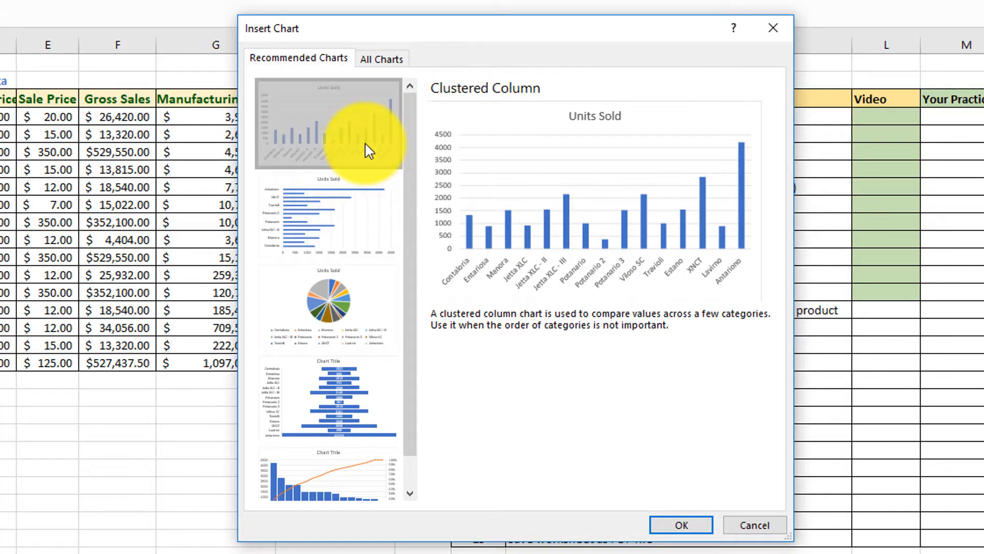
pyautogui.click(690, 531)
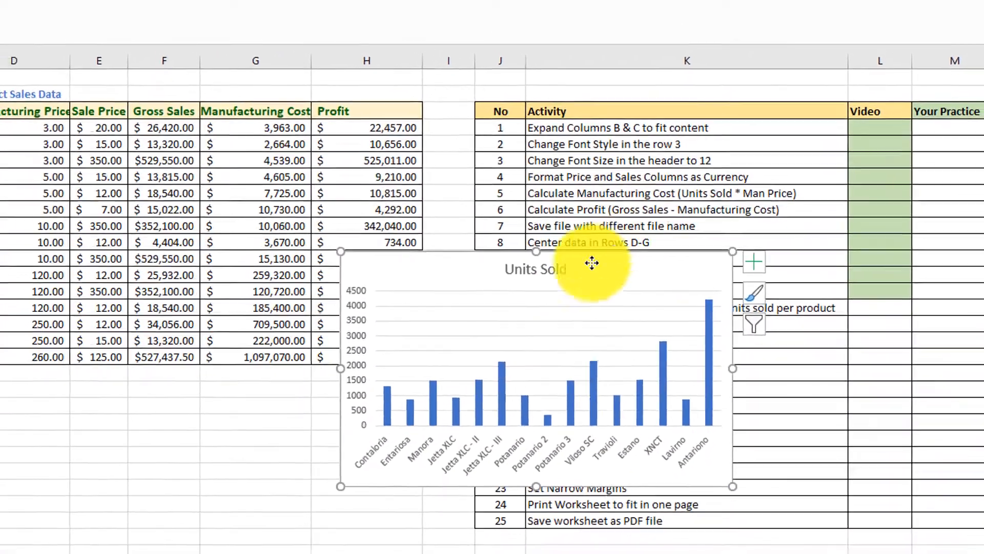
pyautogui.moveTo(591, 263); pyautogui.dragTo(197, 413)
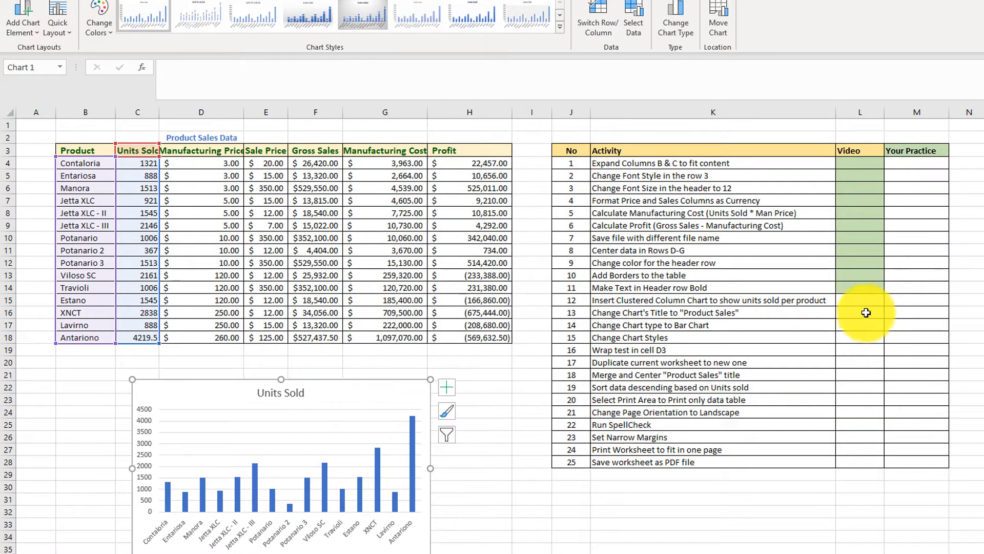
# Step: Mark activity 12 as completed by filling its Video cell L15 green
pyautogui.click(850, 305)
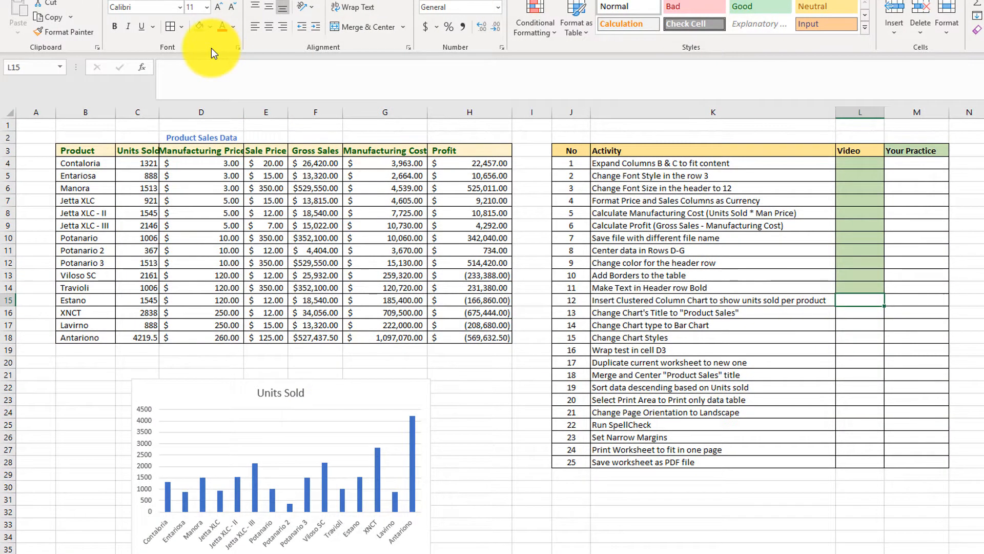
pyautogui.click(199, 25)
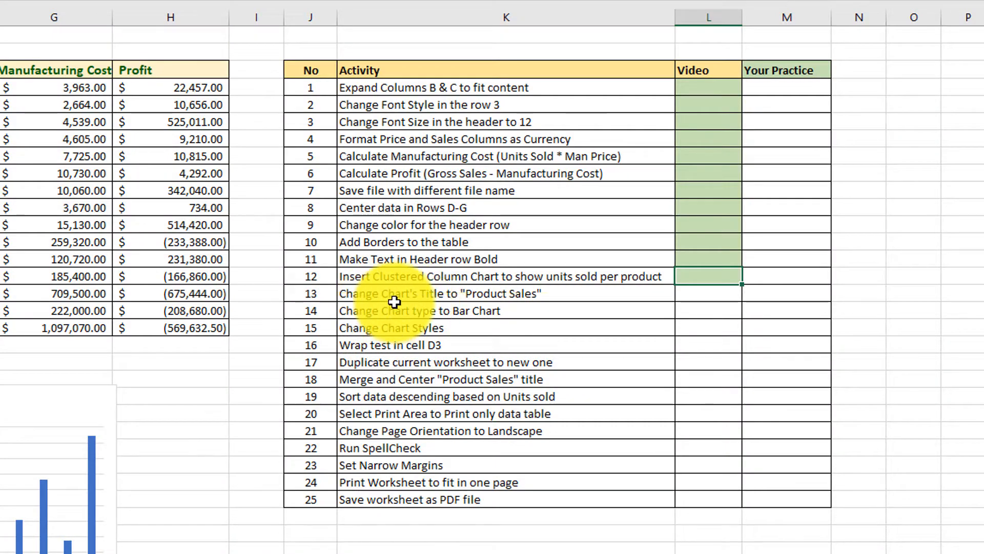
pyautogui.click(457, 296)
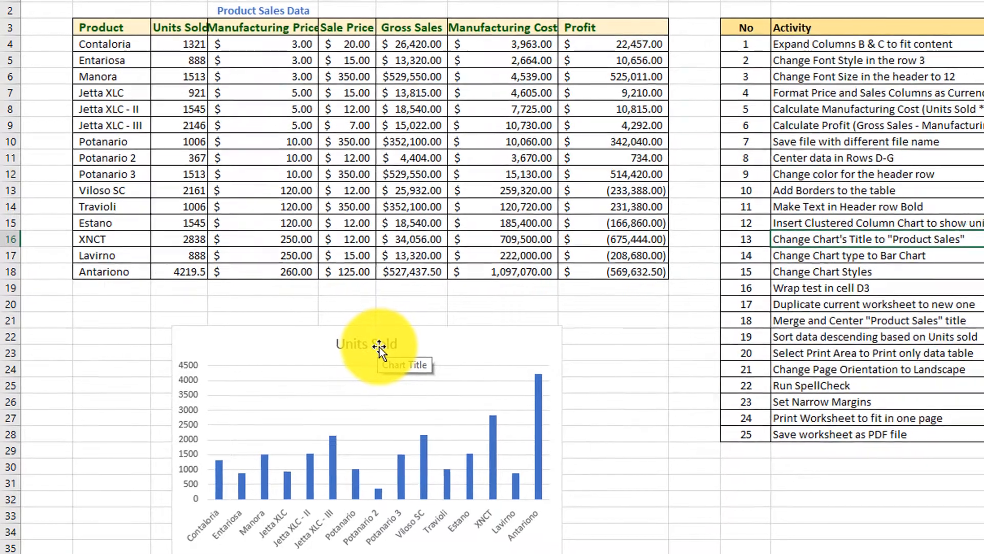
# Step: Change the chart title to Product Sales and mark activity 13 green in the Video column
pyautogui.click(379, 346)
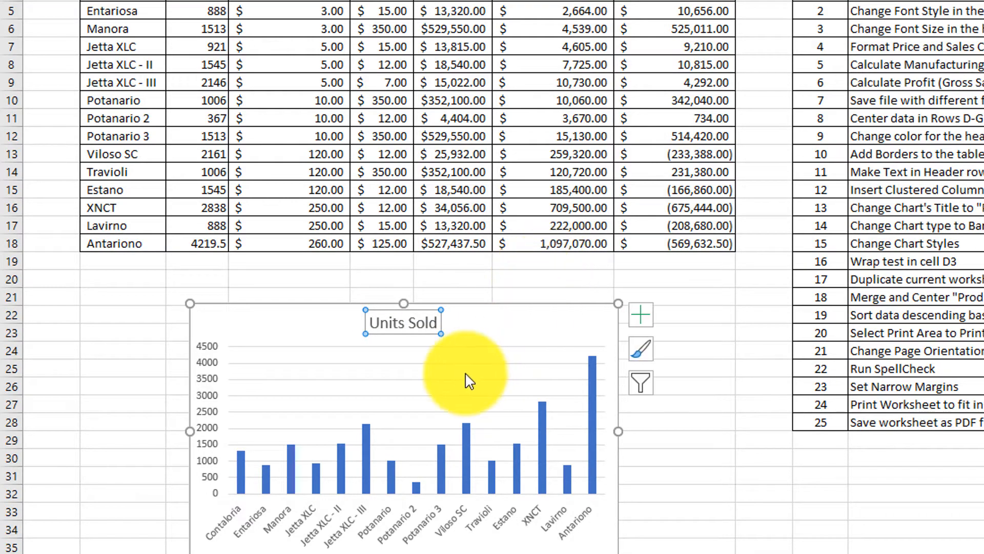
pyautogui.doubleClick(406, 327)
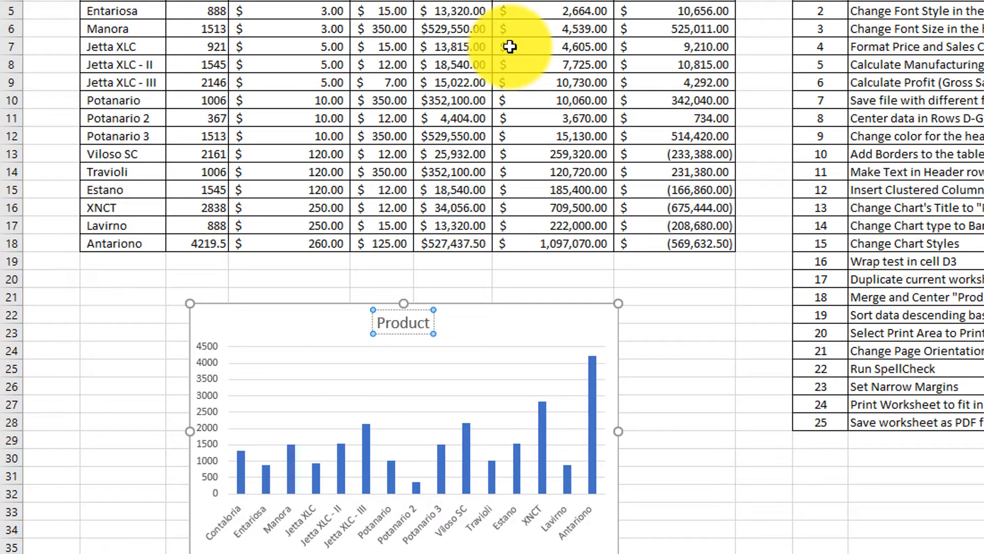
pyautogui.click(676, 333)
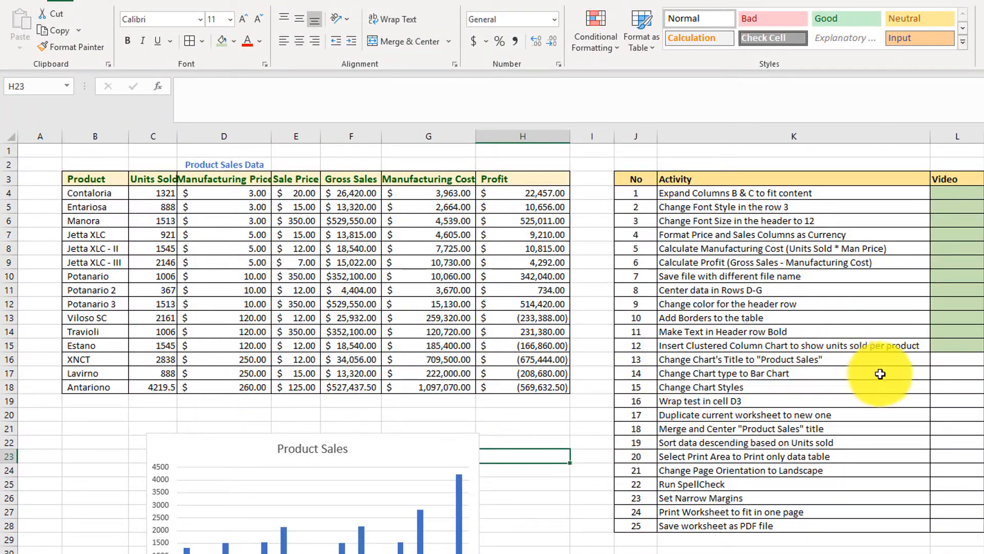
pyautogui.click(957, 360)
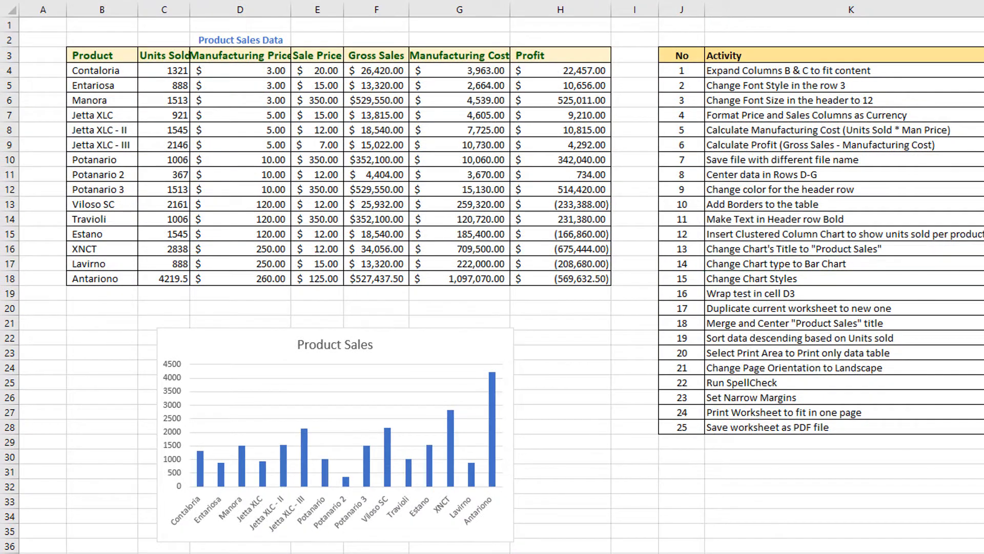
# Step: Change the chart type to Clustered Bar with a differently coloured bar per product, and mark activity 14 green in the Video column
pyautogui.click(450, 361)
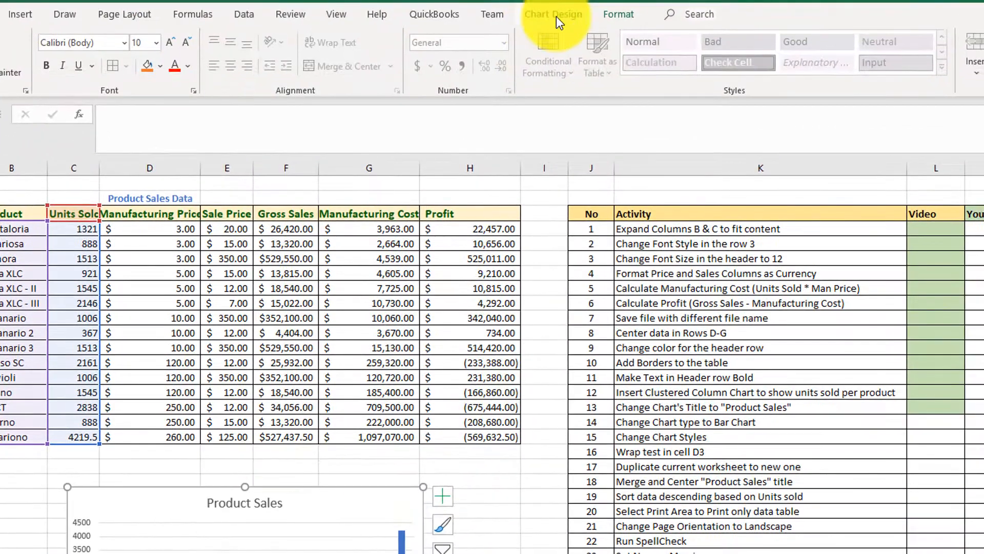
pyautogui.click(560, 3)
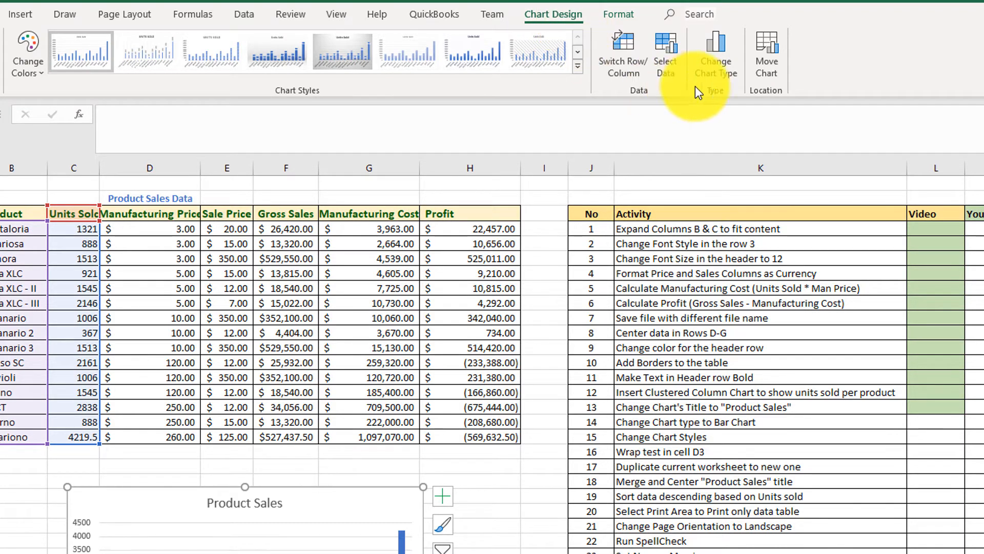
pyautogui.click(724, 70)
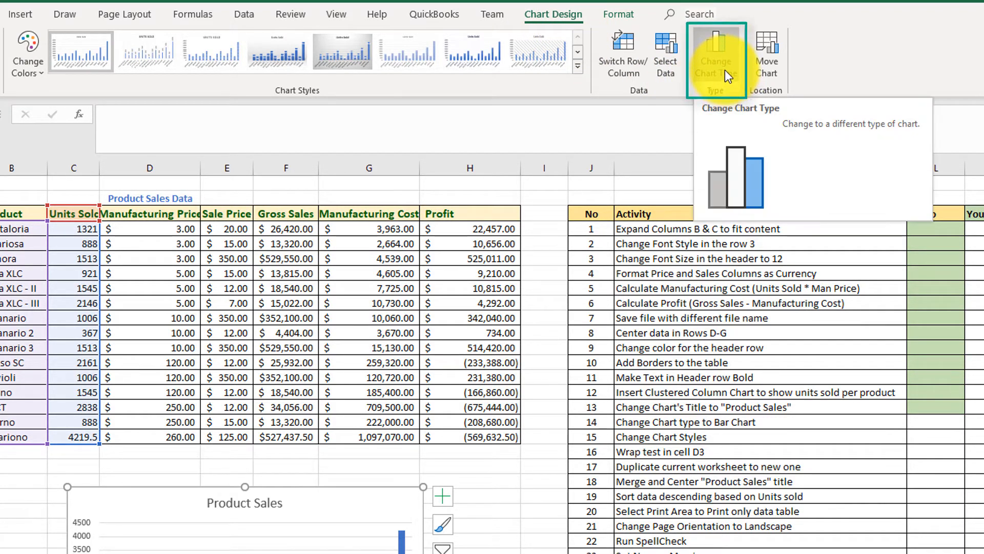
pyautogui.click(725, 70)
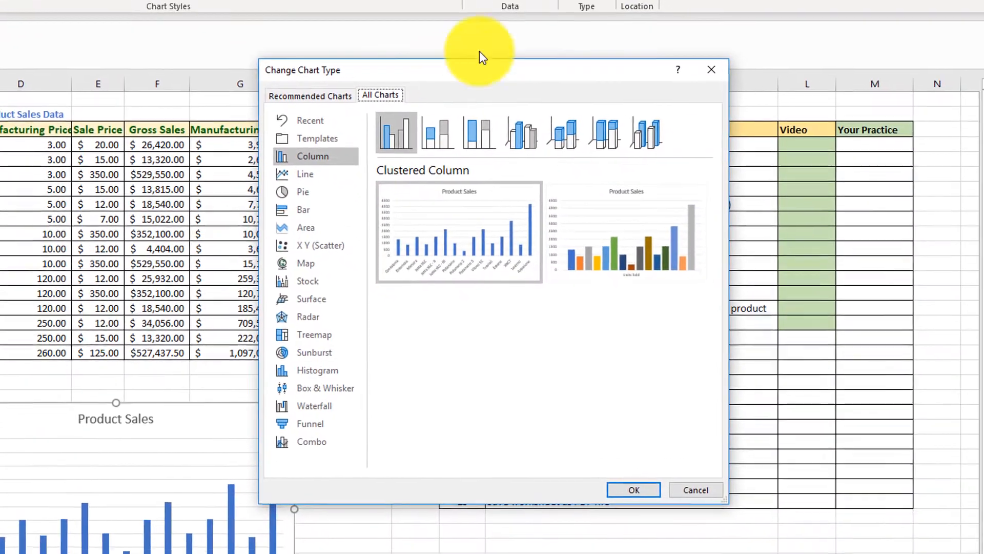
pyautogui.click(308, 212)
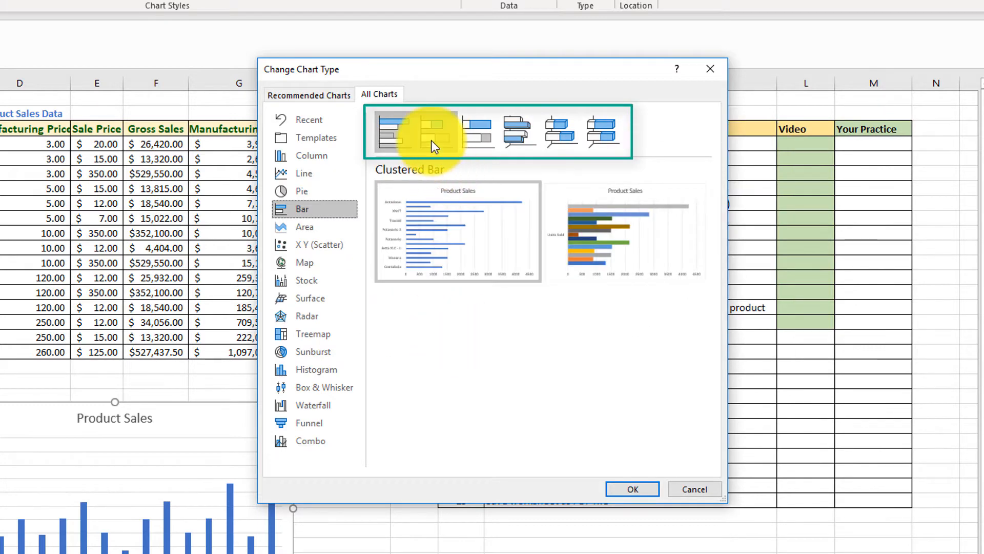
pyautogui.click(431, 140)
pyautogui.click(385, 136)
pyautogui.moveTo(439, 240)
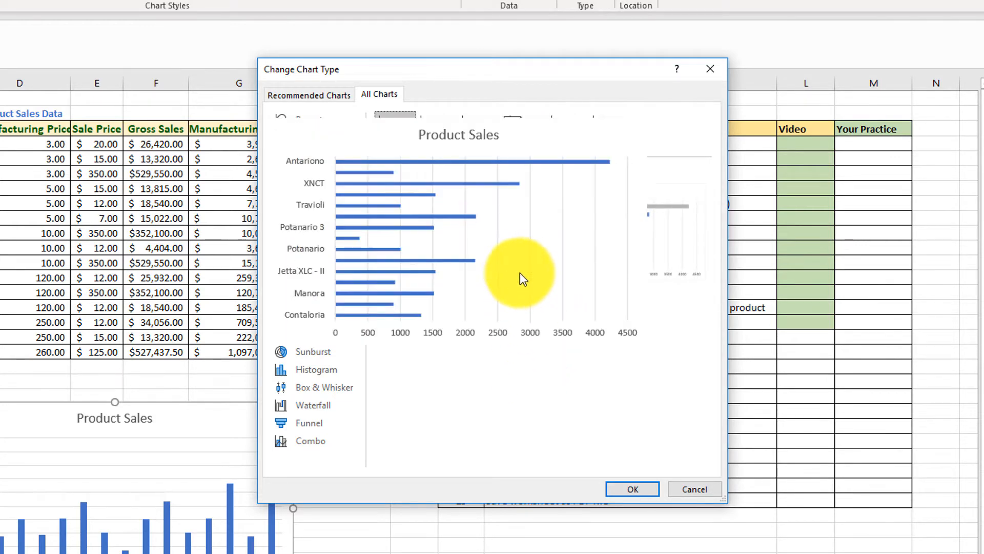
pyautogui.moveTo(615, 269)
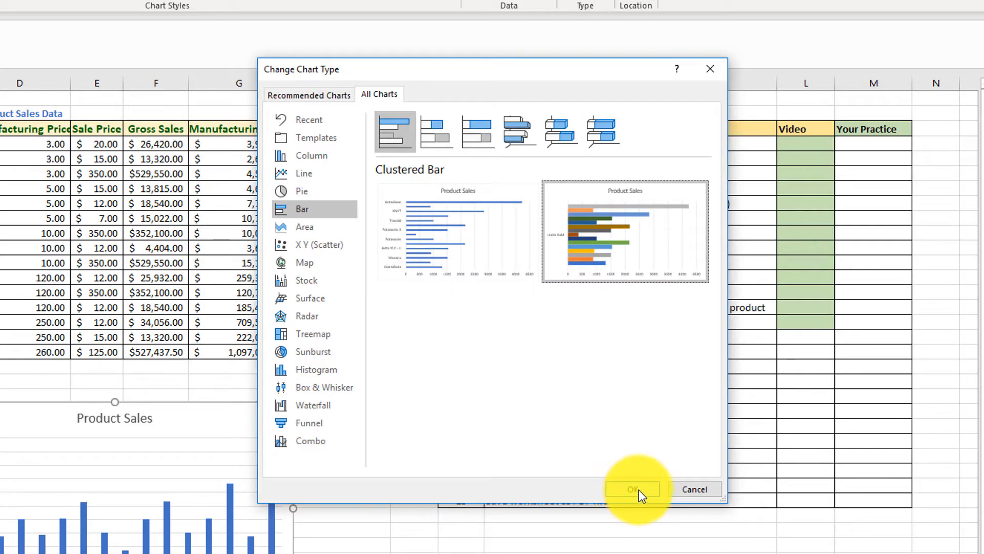
pyautogui.click(638, 489)
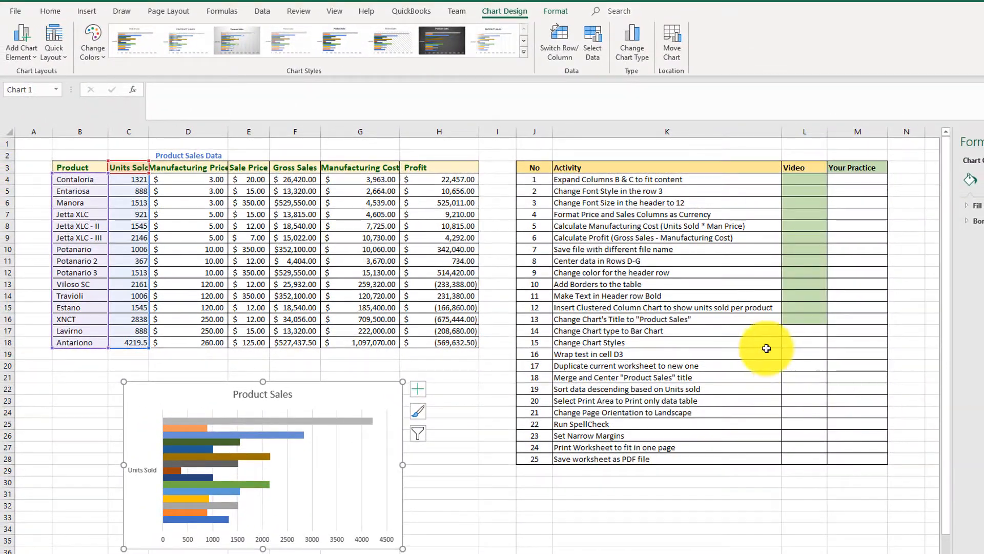
pyautogui.click(801, 333)
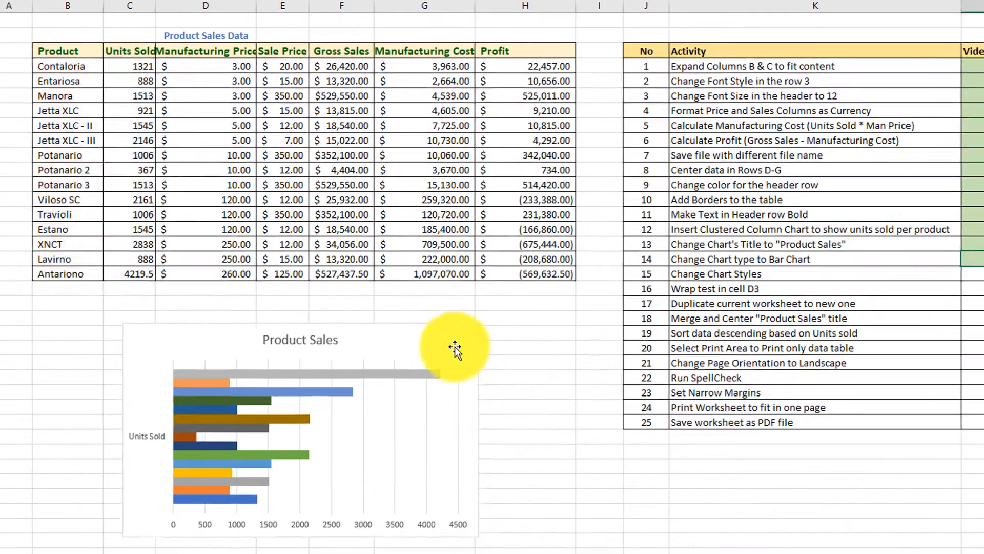
# Step: Apply Style 6 to the Product Sales bar chart and fill activity 15's Video cell L18 green
pyautogui.click(391, 345)
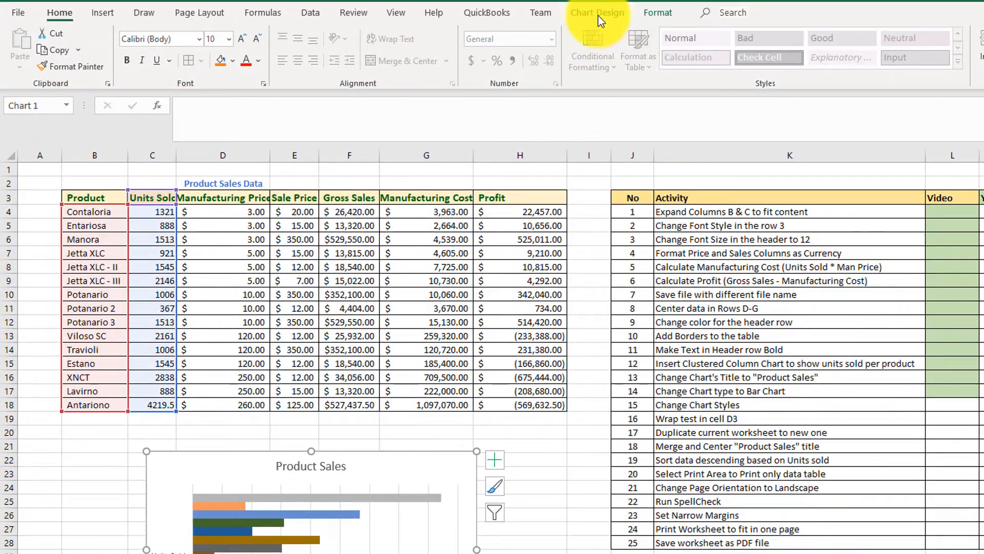
pyautogui.click(601, 14)
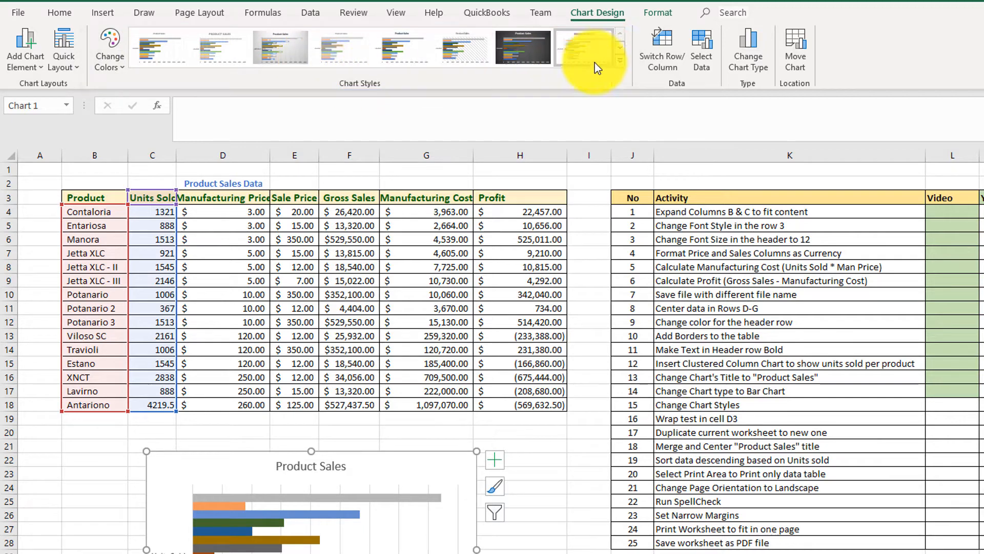
pyautogui.click(620, 62)
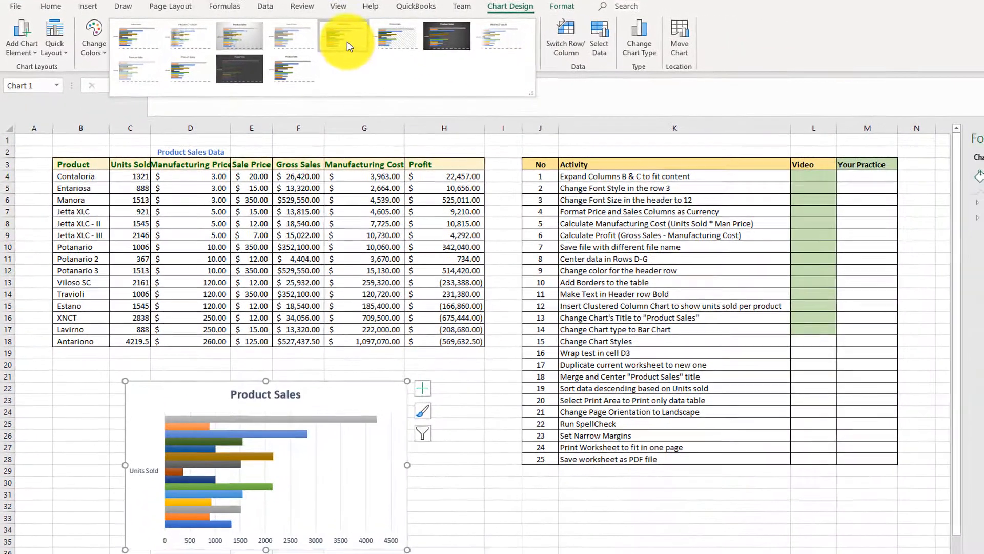
pyautogui.click(394, 36)
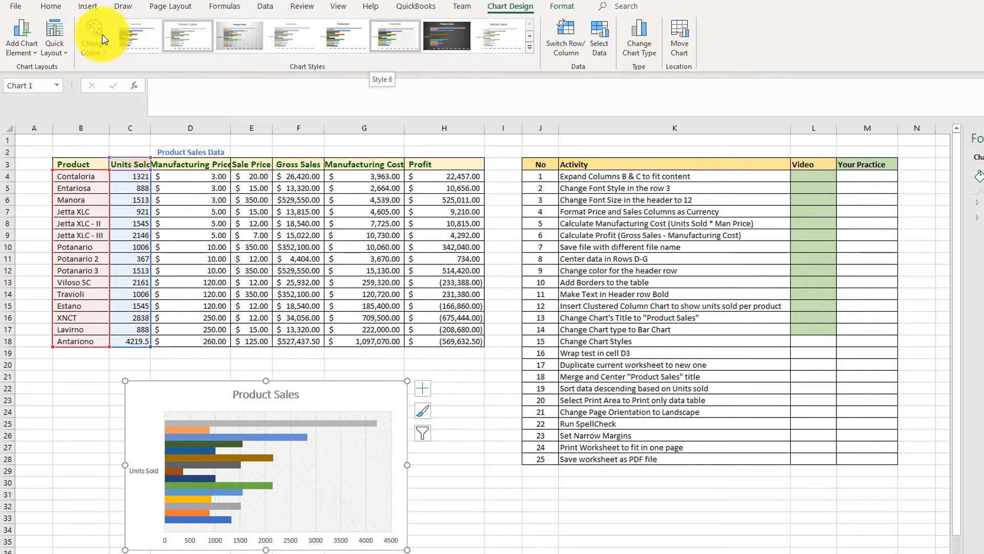
pyautogui.click(51, 7)
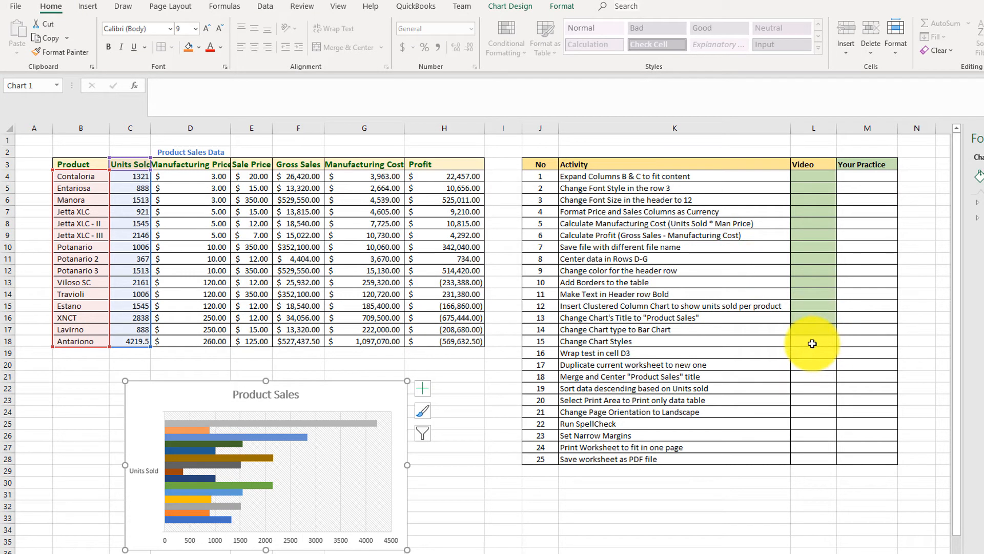
pyautogui.click(812, 344)
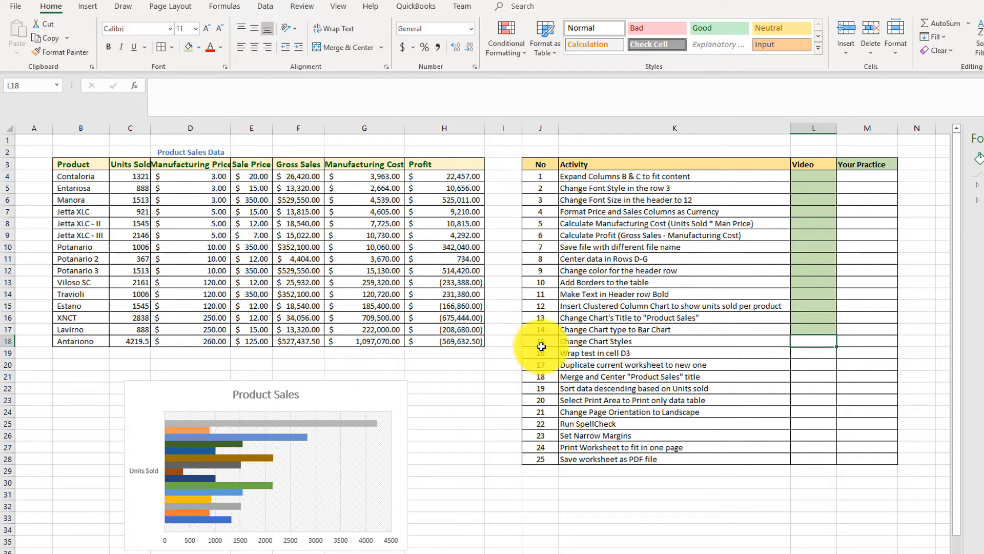
pyautogui.click(189, 51)
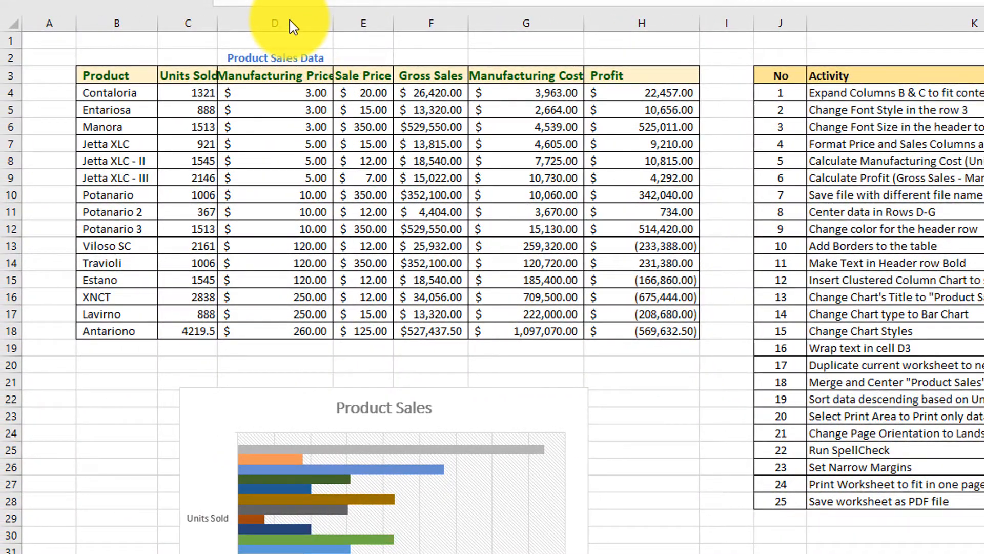
# Step: Wrap the Manufacturing Price header text in cell D3 and narrow column D
pyautogui.click(308, 76)
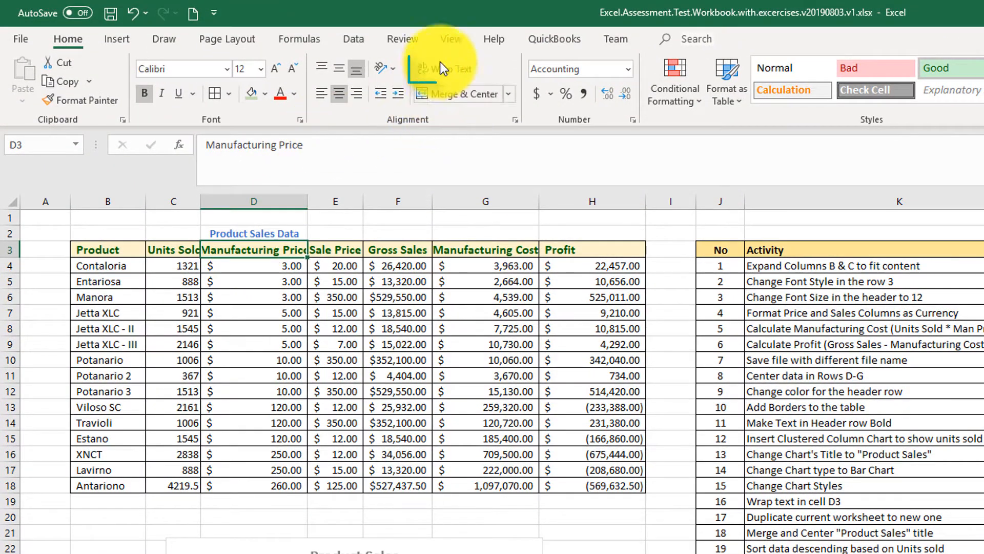
pyautogui.click(441, 69)
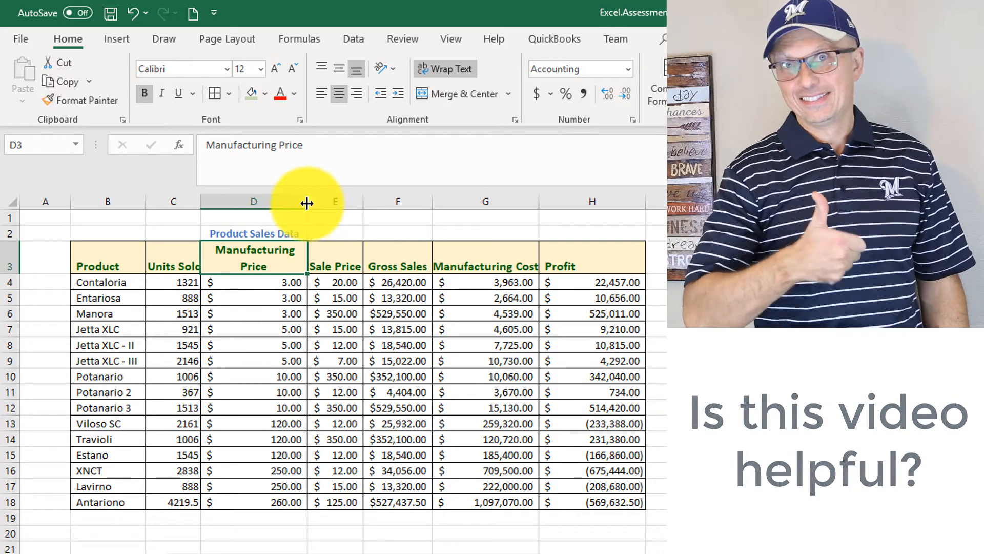
pyautogui.moveTo(308, 202)
pyautogui.mouseDown()
pyautogui.moveTo(265, 208)
pyautogui.moveTo(303, 210)
pyautogui.moveTo(294, 202)
pyautogui.mouseUp()
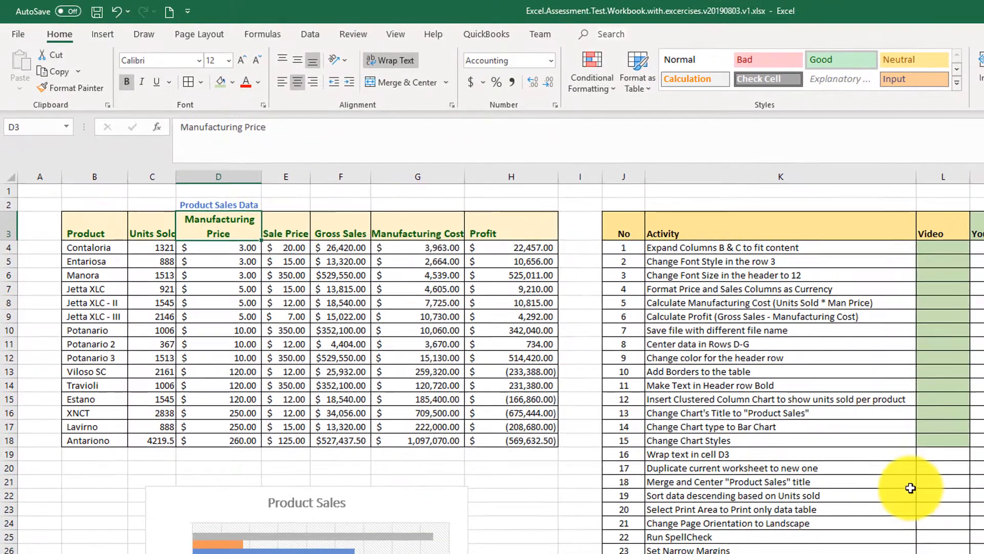
# Step: Mark activity 16 as completed by filling its Video cell L19 green
pyautogui.click(941, 459)
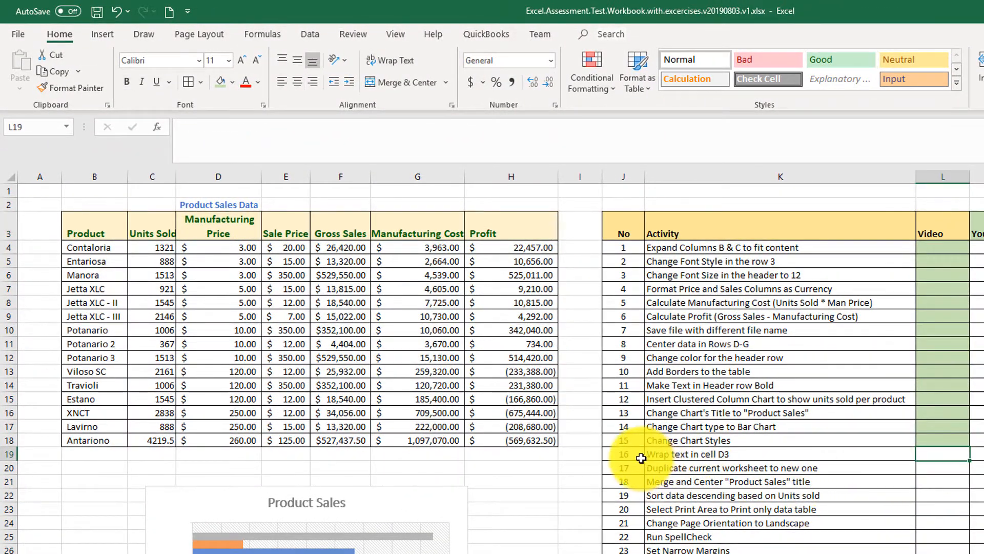
pyautogui.click(228, 85)
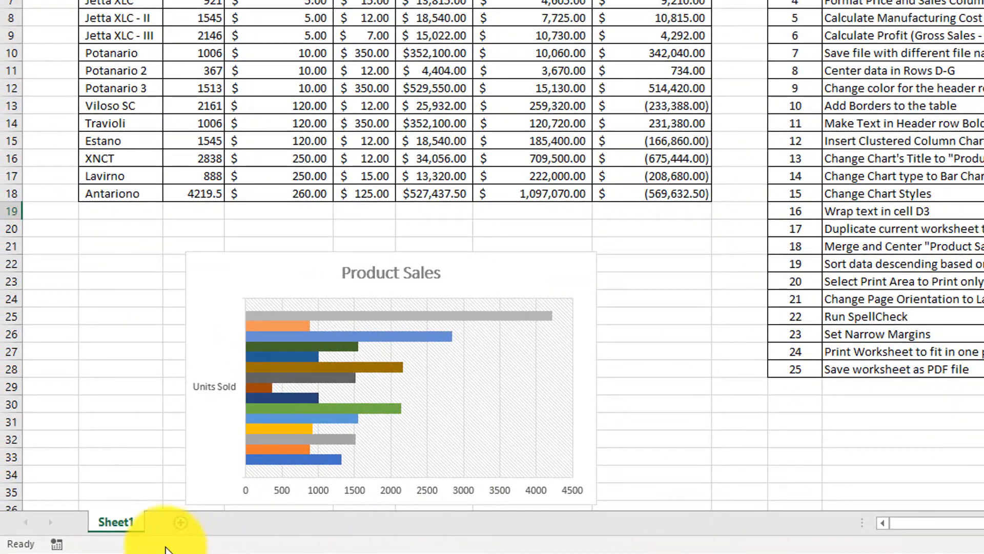
# Step: Create a copy of Sheet1 placed before it, and mark activity 17 green in Video cell L20 on the original sheet
pyautogui.rightClick(123, 524)
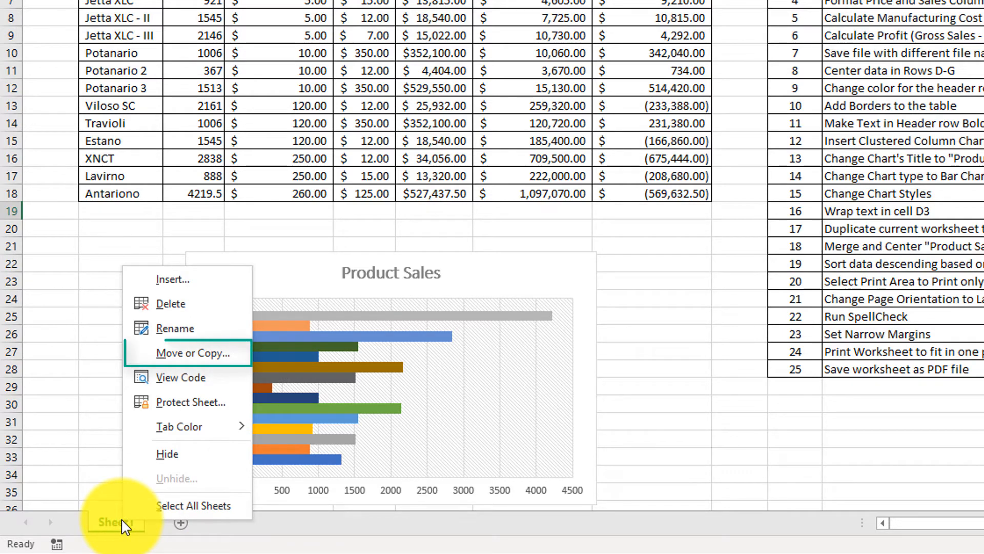
pyautogui.click(191, 359)
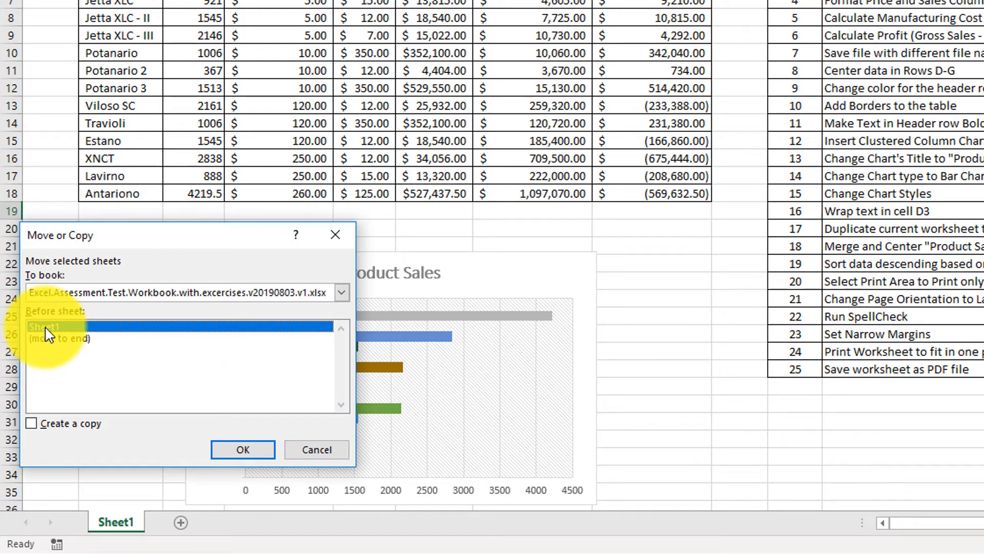
pyautogui.click(31, 426)
pyautogui.click(239, 451)
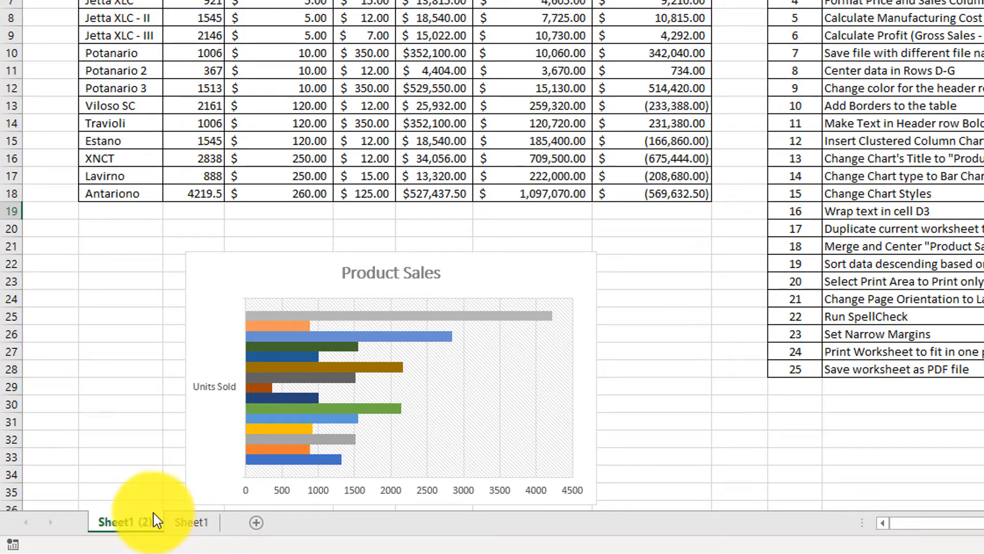
pyautogui.click(189, 523)
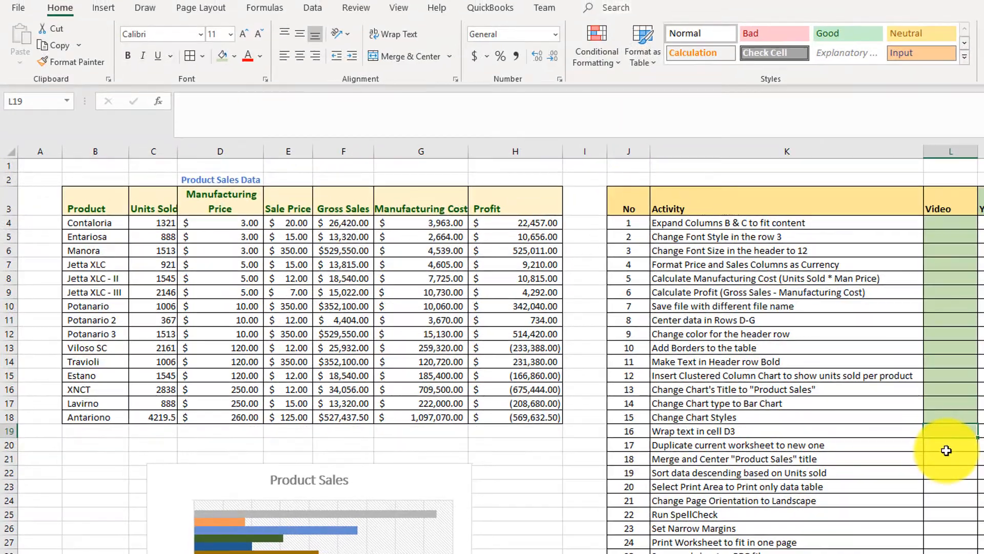
pyautogui.click(946, 449)
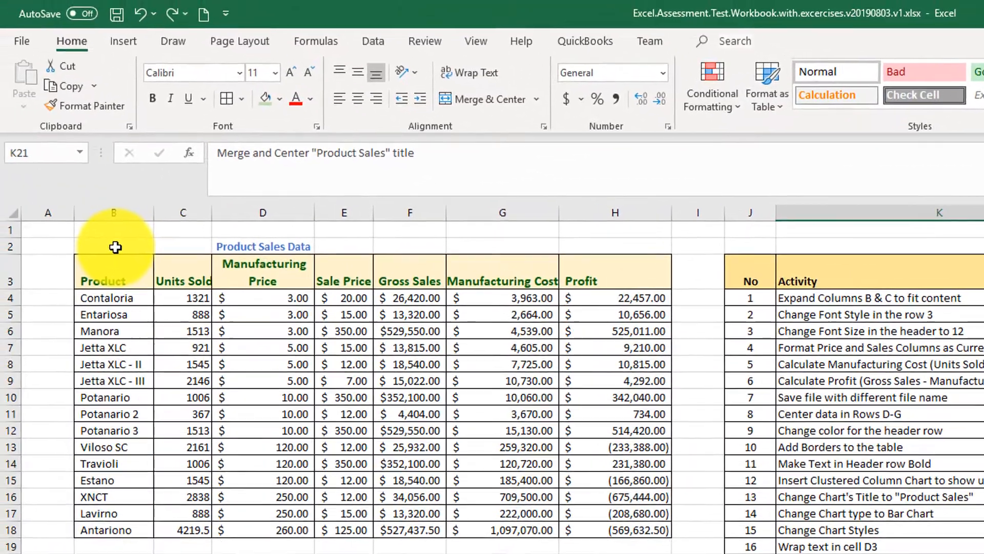
# Step: Merge and center the Product Sales Data title across B2:H2 and fill activity 18's Video cell L21 green
pyautogui.moveTo(114, 248); pyautogui.dragTo(599, 244)
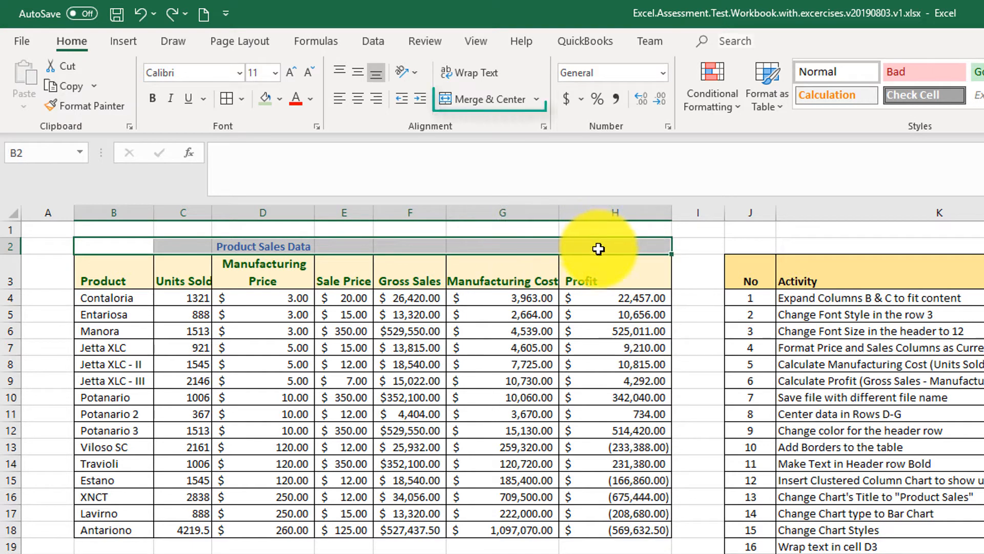
pyautogui.click(500, 102)
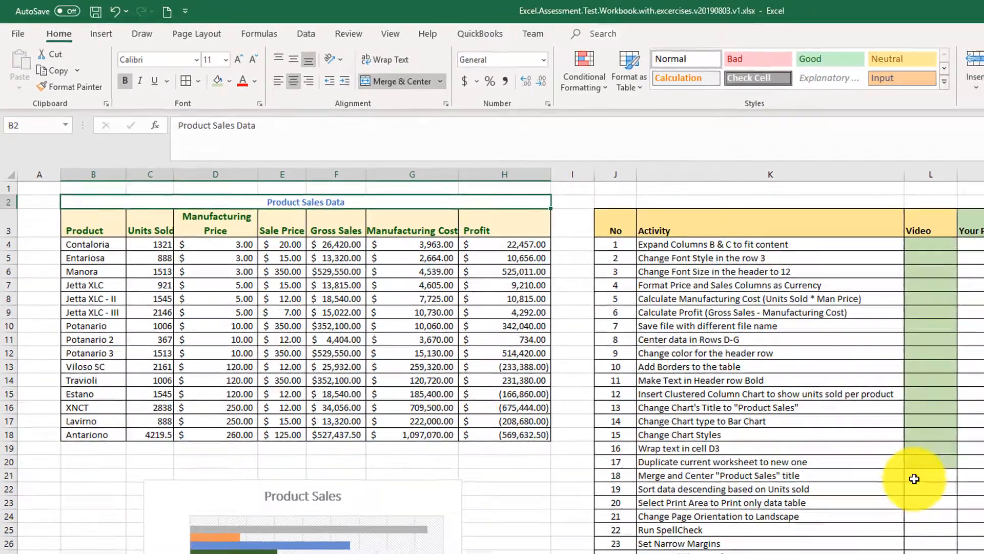
pyautogui.click(914, 476)
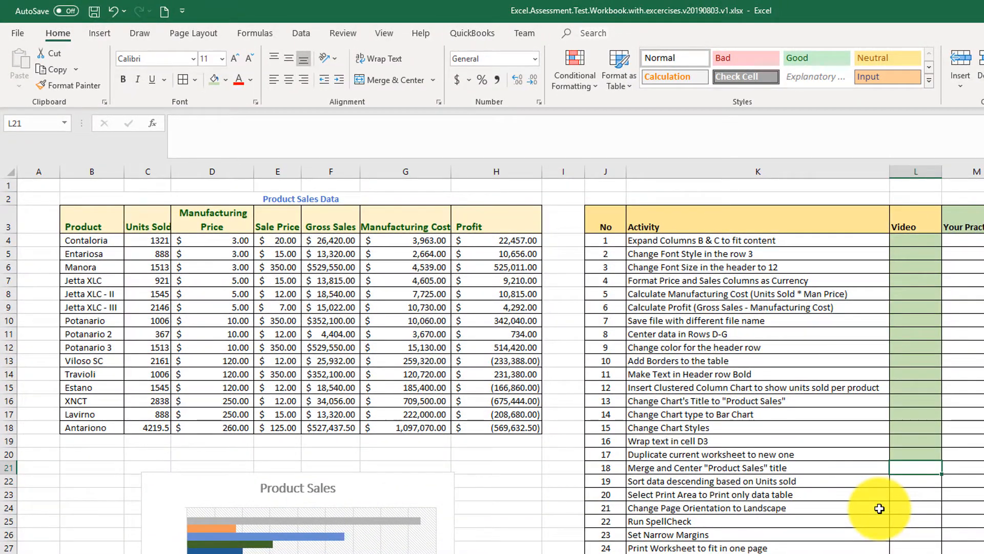
pyautogui.click(214, 80)
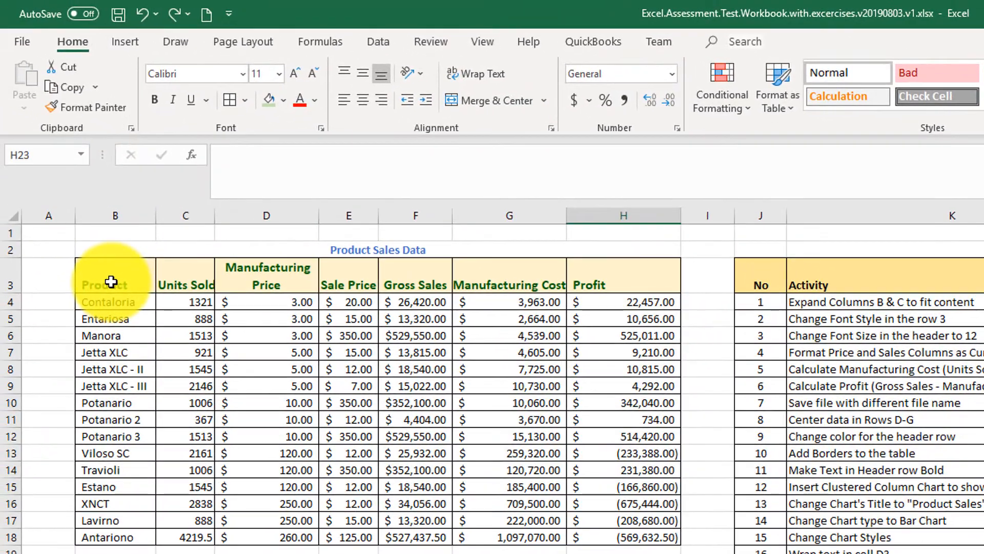
# Step: Sort the product table B3:H18 by Units Sold from largest to smallest and fill activity 19's Video cell L22 green
pyautogui.moveTo(111, 281); pyautogui.dragTo(684, 534)
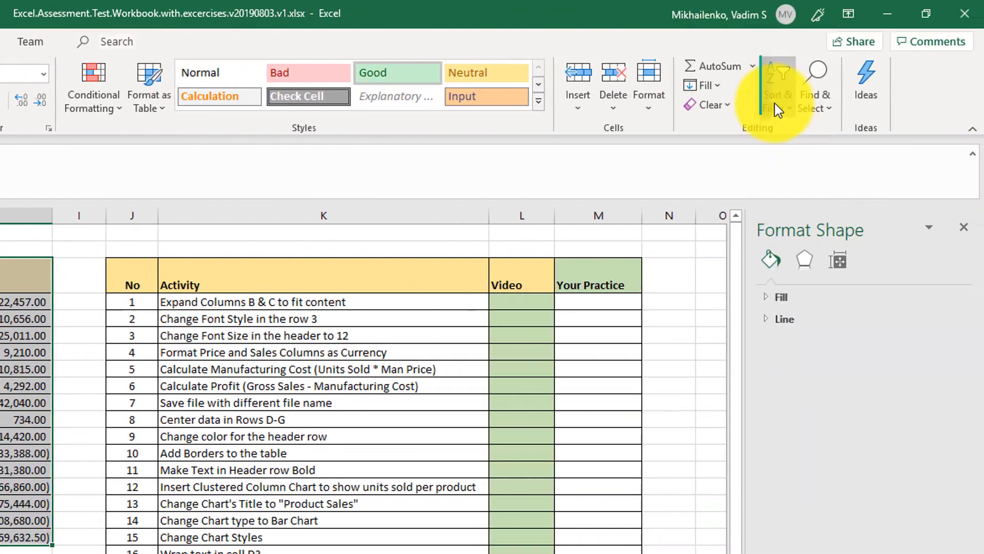
pyautogui.click(977, 103)
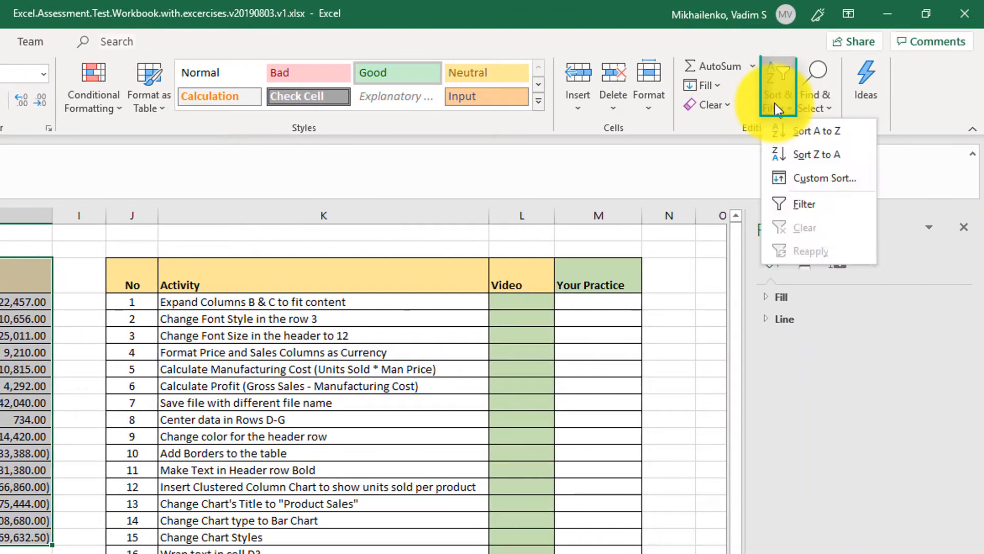
pyautogui.click(976, 103)
pyautogui.click(777, 103)
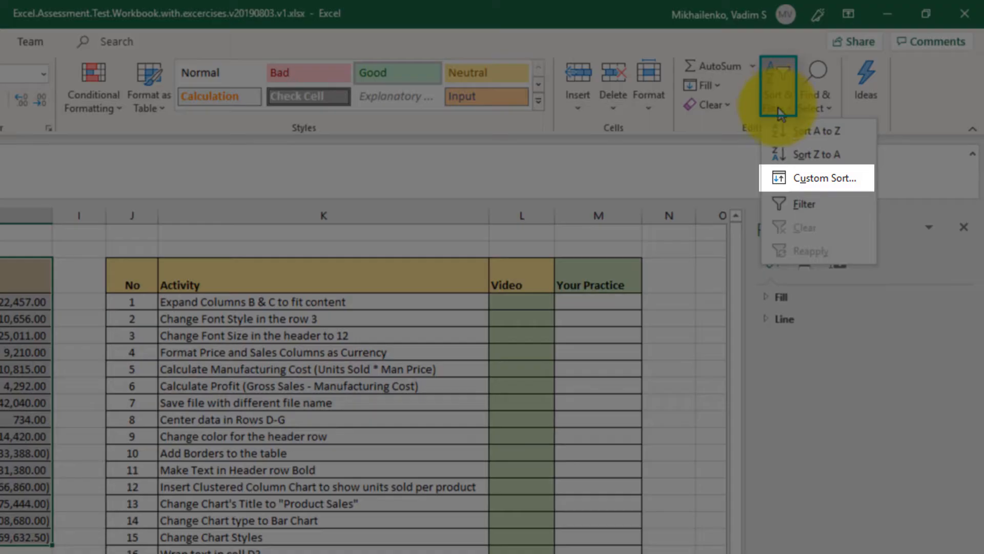
pyautogui.click(801, 179)
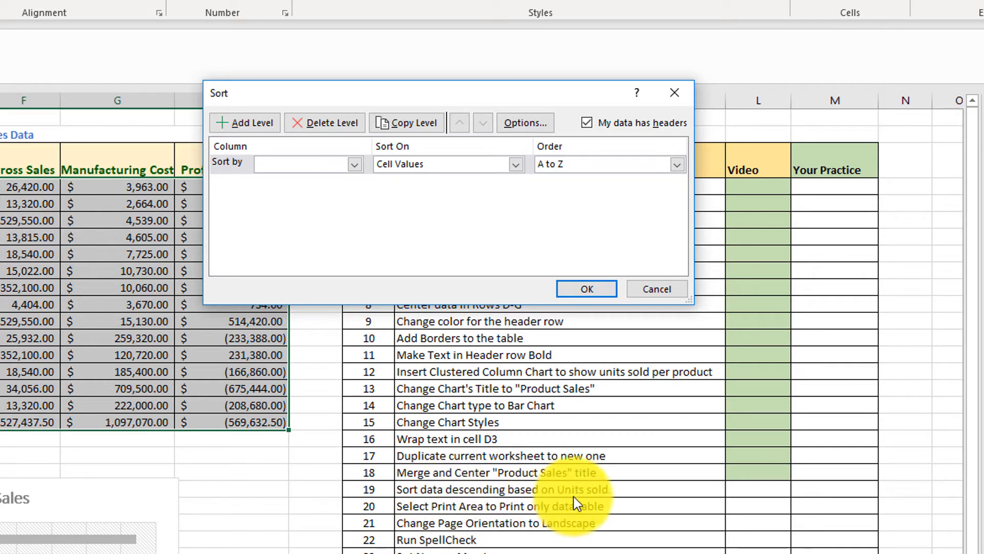
pyautogui.click(355, 164)
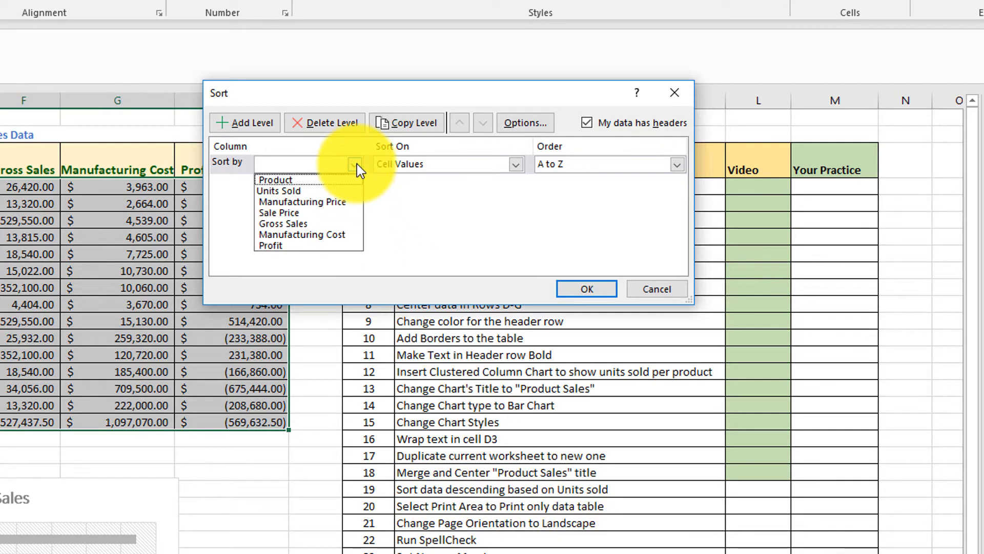
pyautogui.click(315, 192)
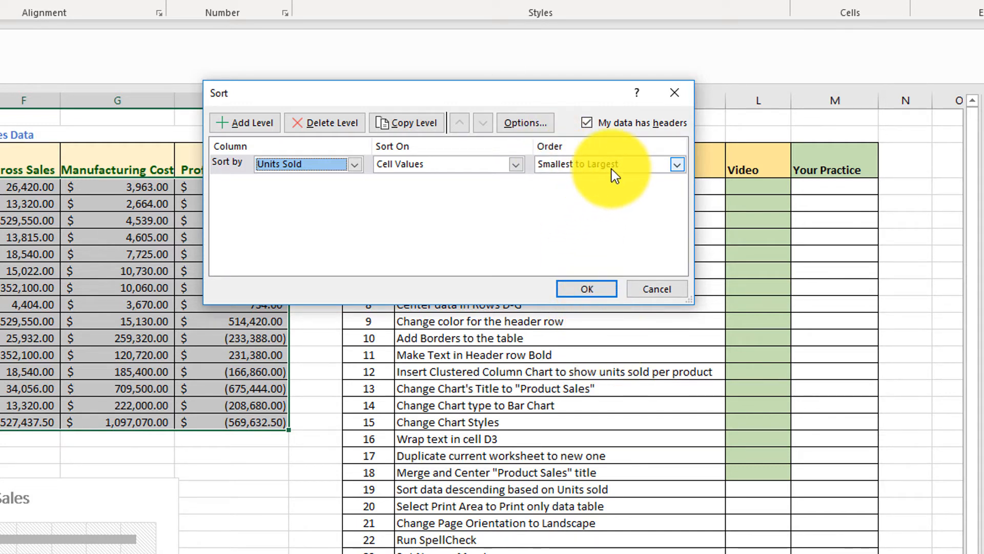
pyautogui.click(675, 165)
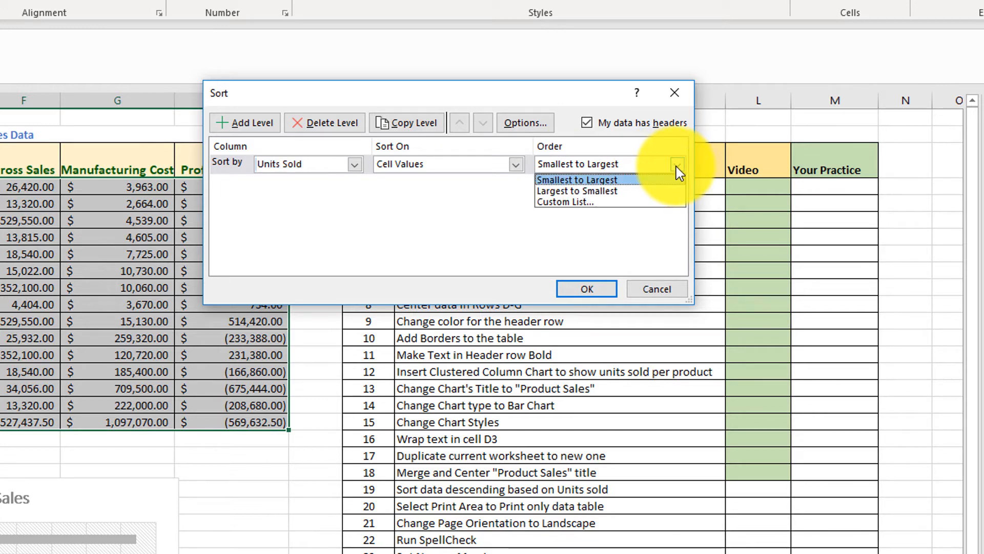
pyautogui.click(614, 190)
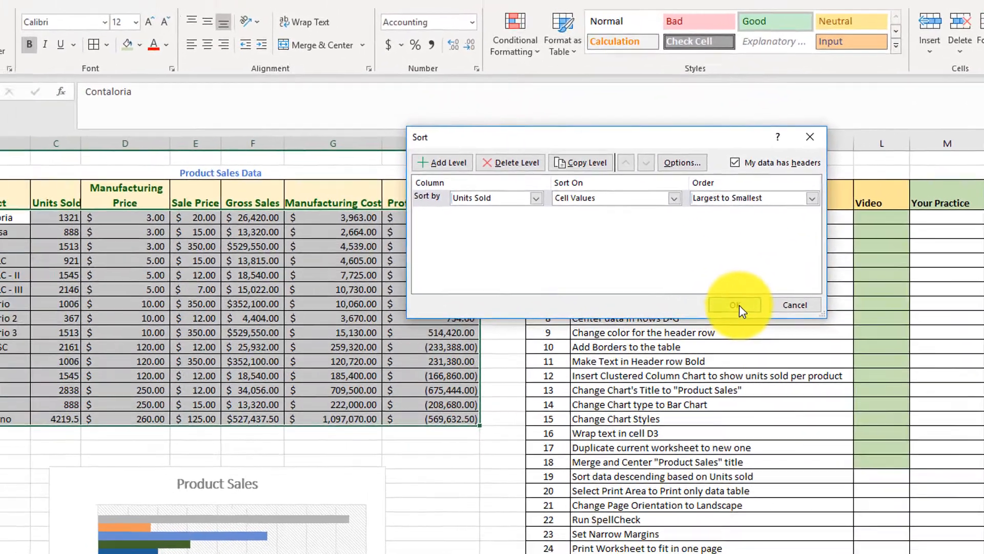
pyautogui.click(587, 289)
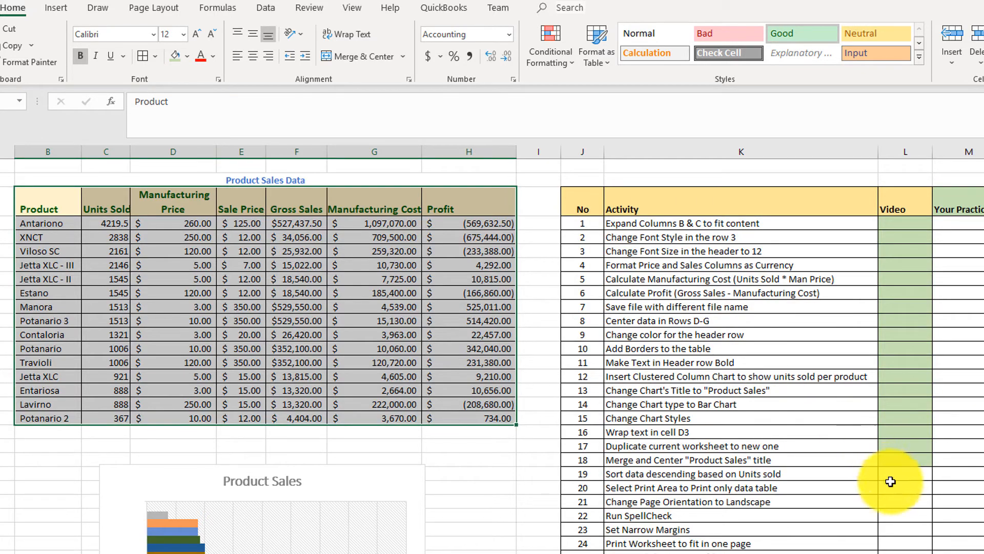
pyautogui.click(908, 480)
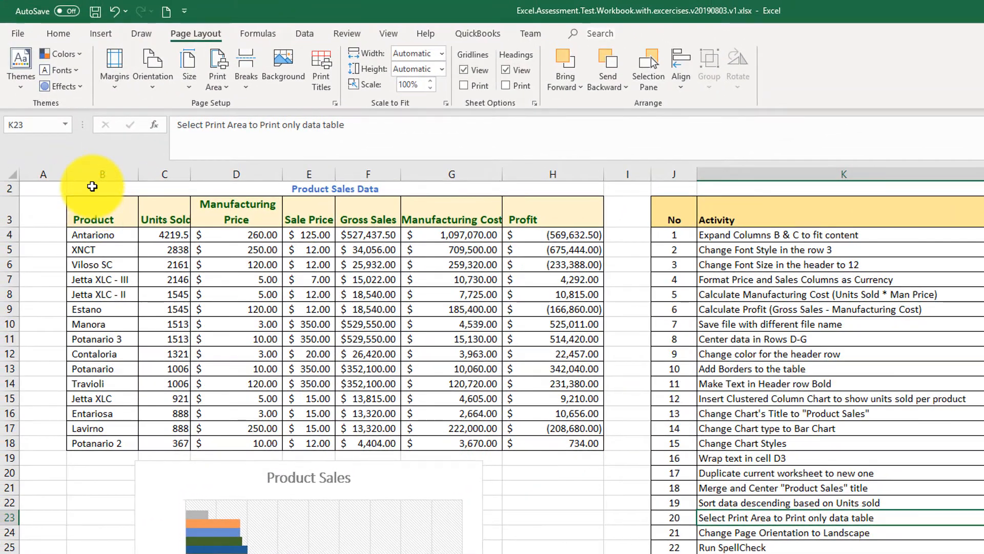
# Step: Check in the print preview how the worksheet is split across its pages, and return to the sheet
pyautogui.click(85, 189)
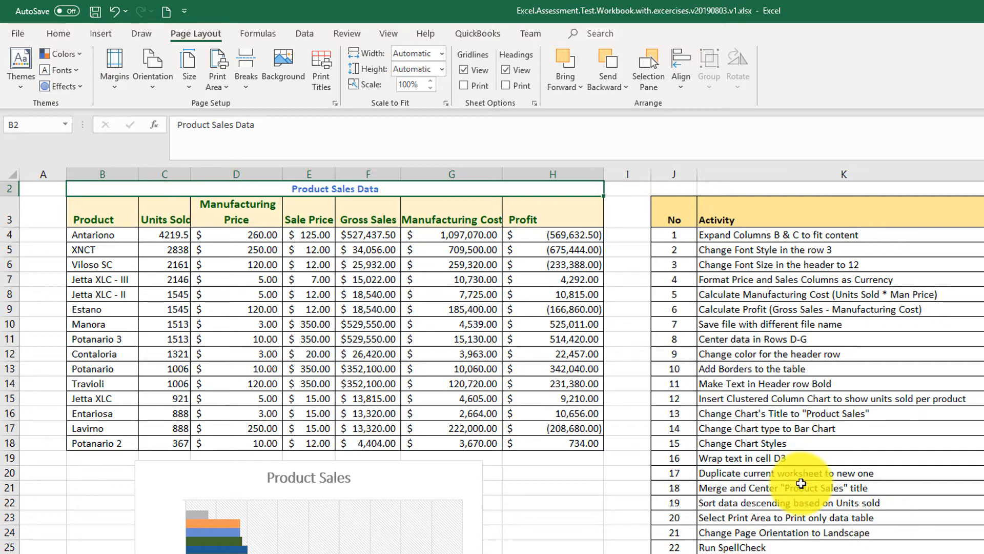
pyautogui.click(18, 33)
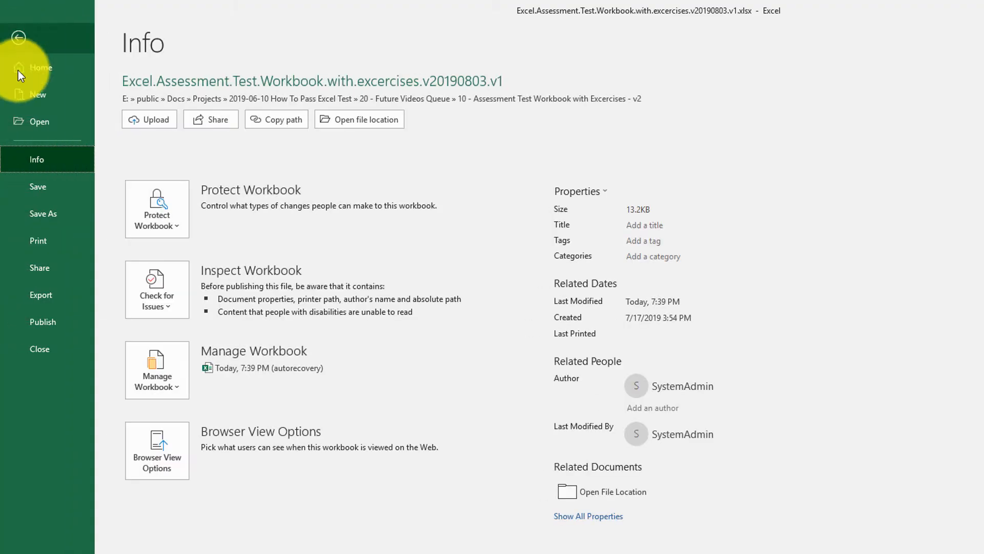
pyautogui.click(46, 241)
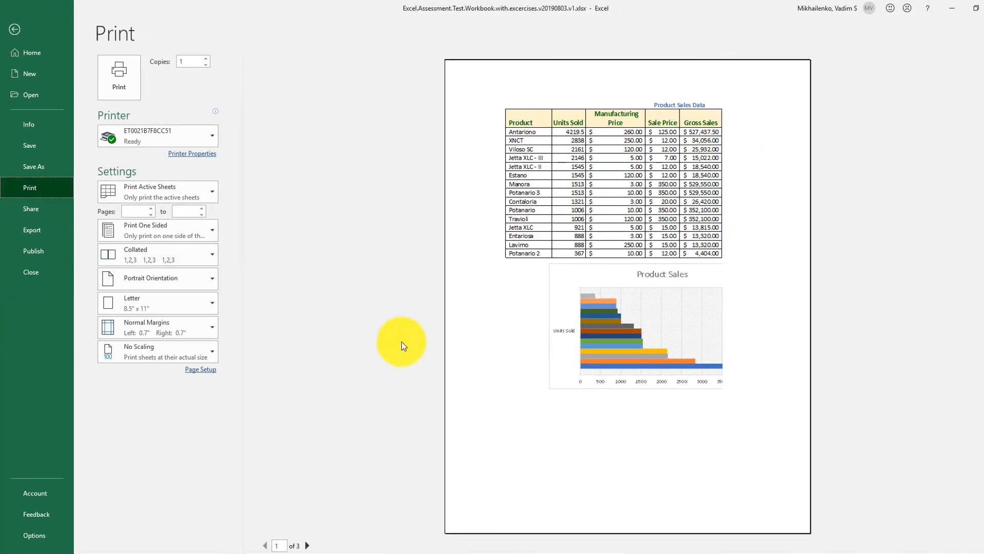
pyautogui.click(307, 546)
pyautogui.click(308, 546)
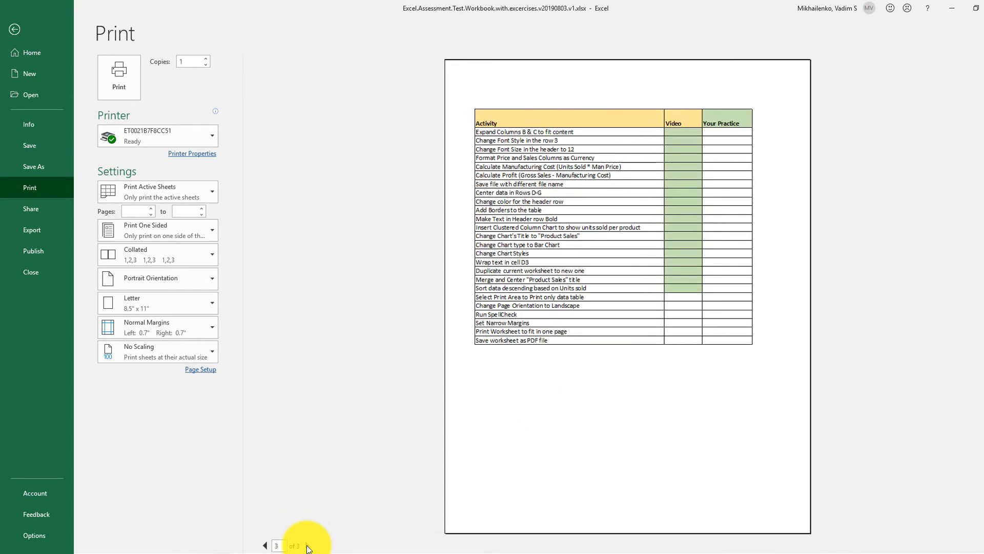
pyautogui.click(265, 546)
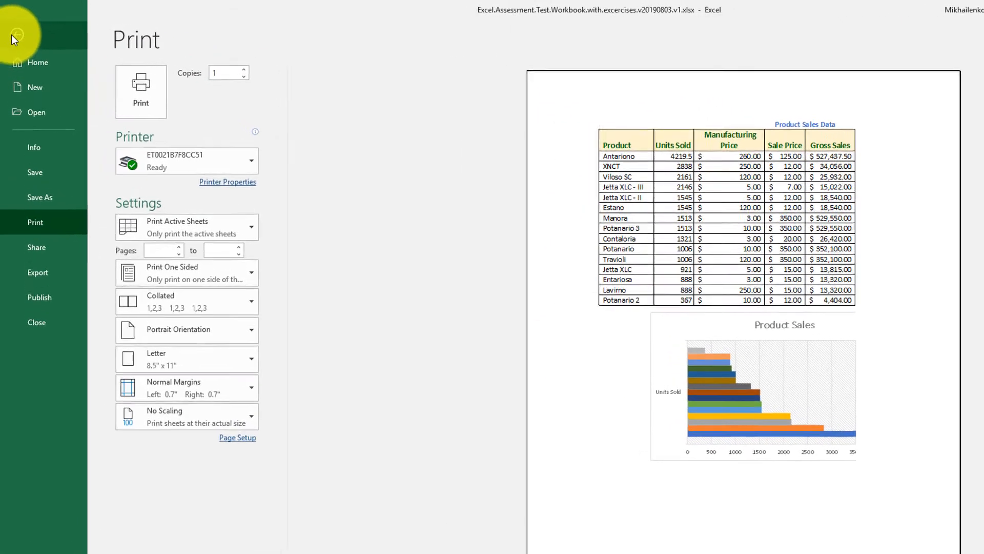
pyautogui.click(17, 34)
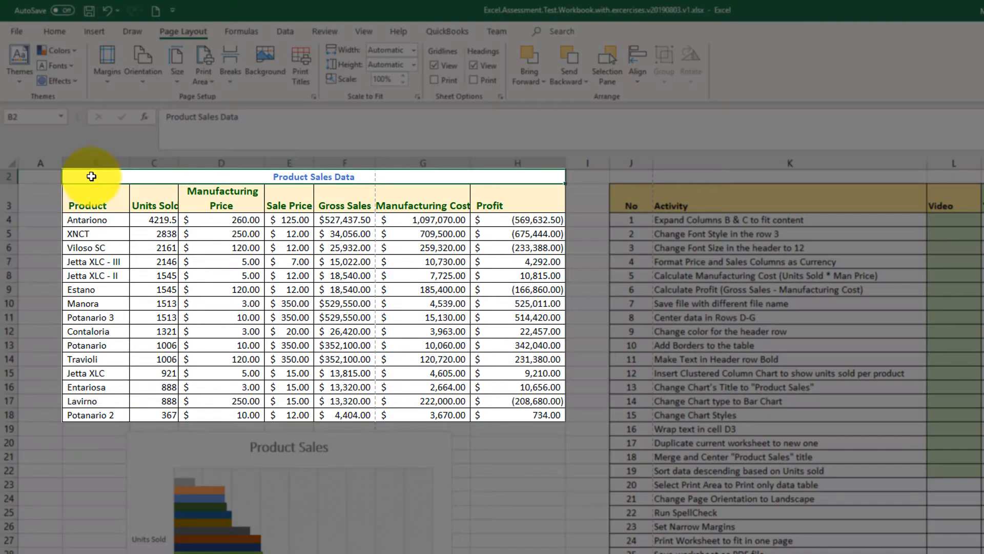
# Step: Set the title and data table range B2:H18 as the print area and page through the print preview to check it
pyautogui.moveTo(91, 176)
pyautogui.mouseDown()
pyautogui.moveTo(481, 367)
pyautogui.moveTo(492, 424)
pyautogui.moveTo(494, 415)
pyautogui.mouseUp()
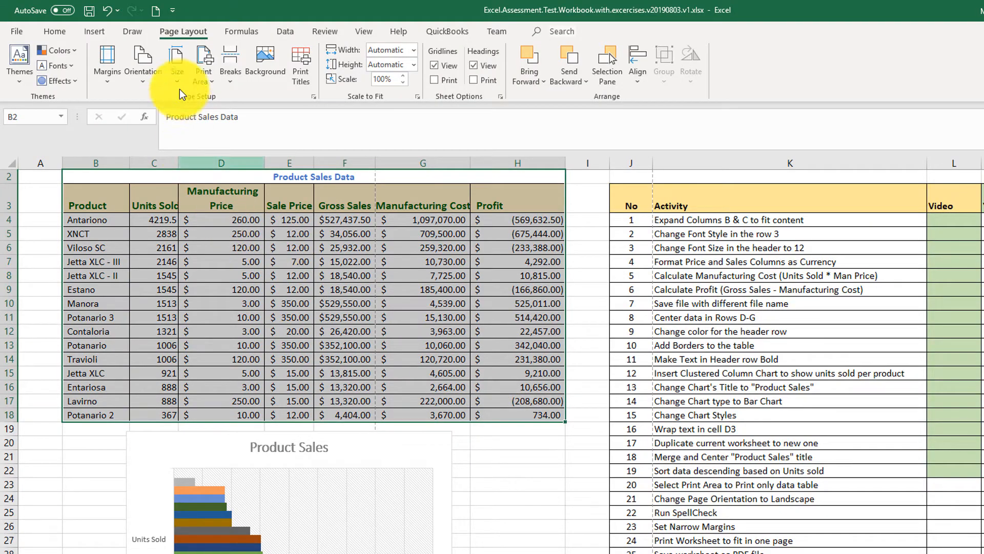
pyautogui.click(203, 72)
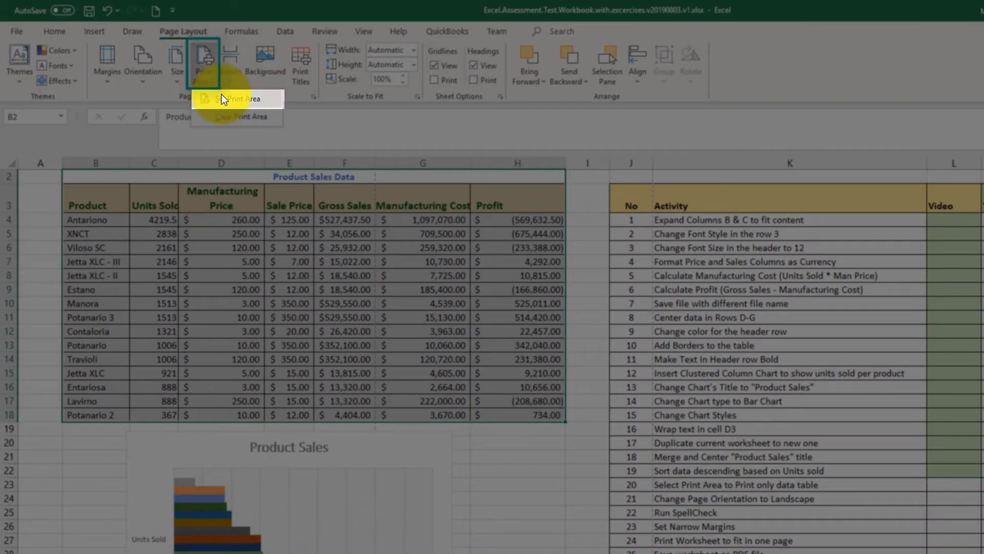
pyautogui.click(248, 101)
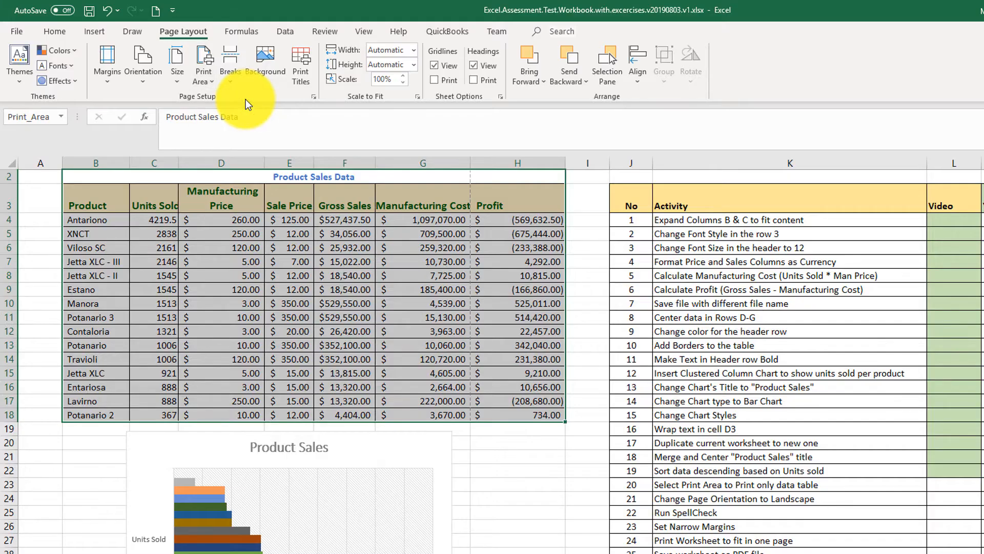
pyautogui.click(10, 31)
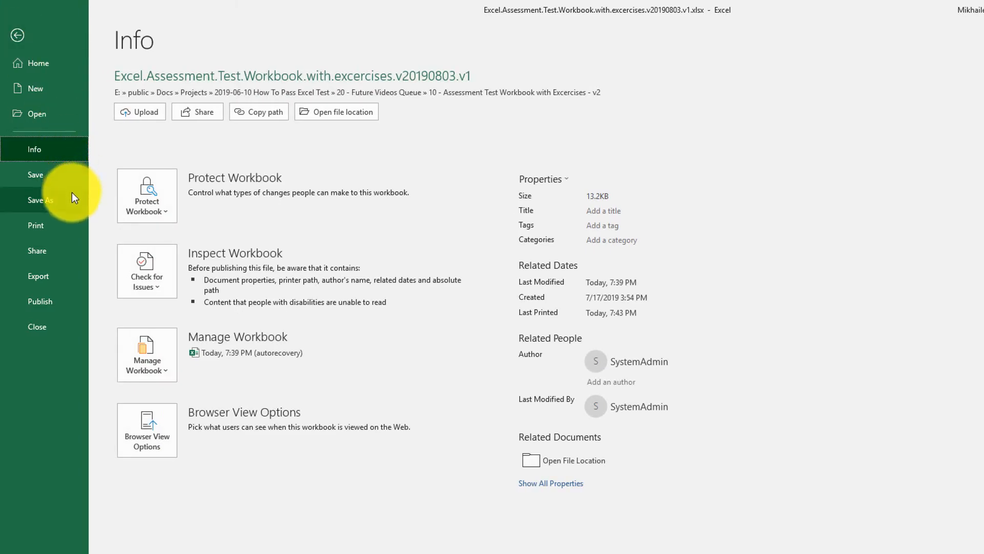
pyautogui.click(67, 222)
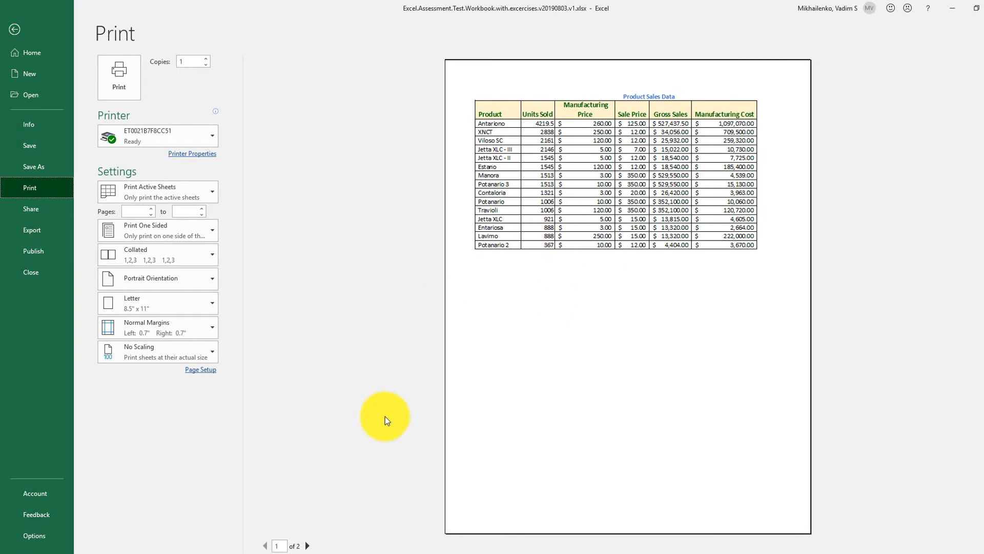
pyautogui.click(308, 546)
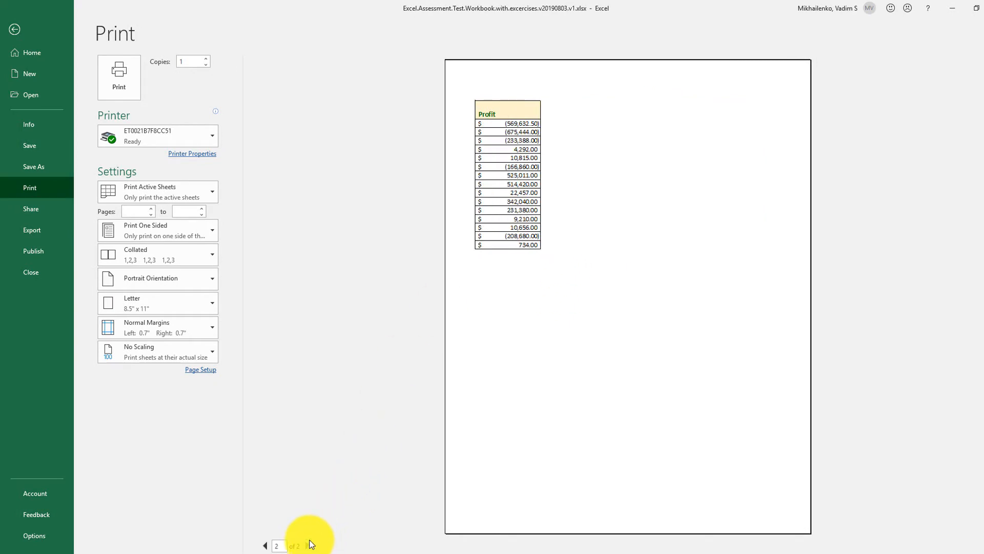
pyautogui.click(265, 545)
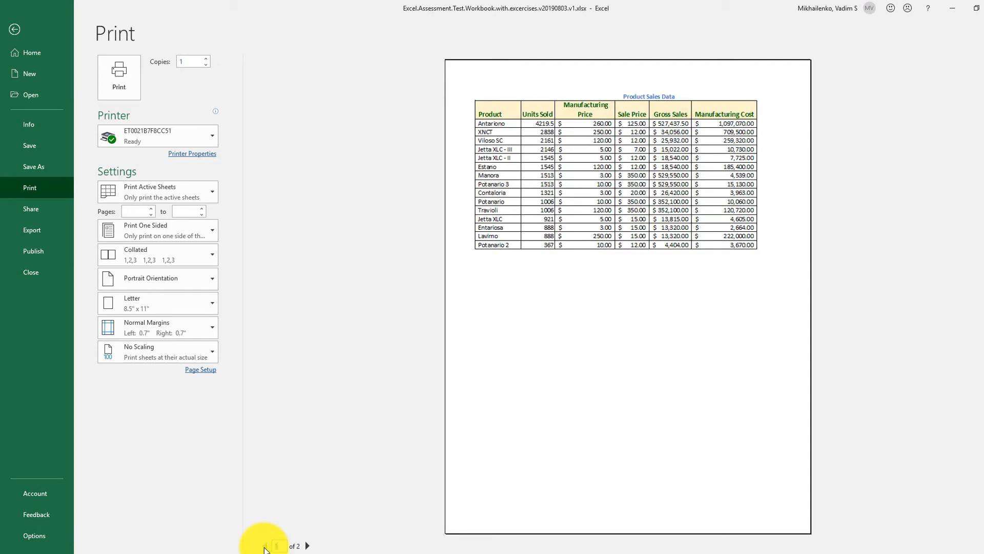
pyautogui.click(14, 30)
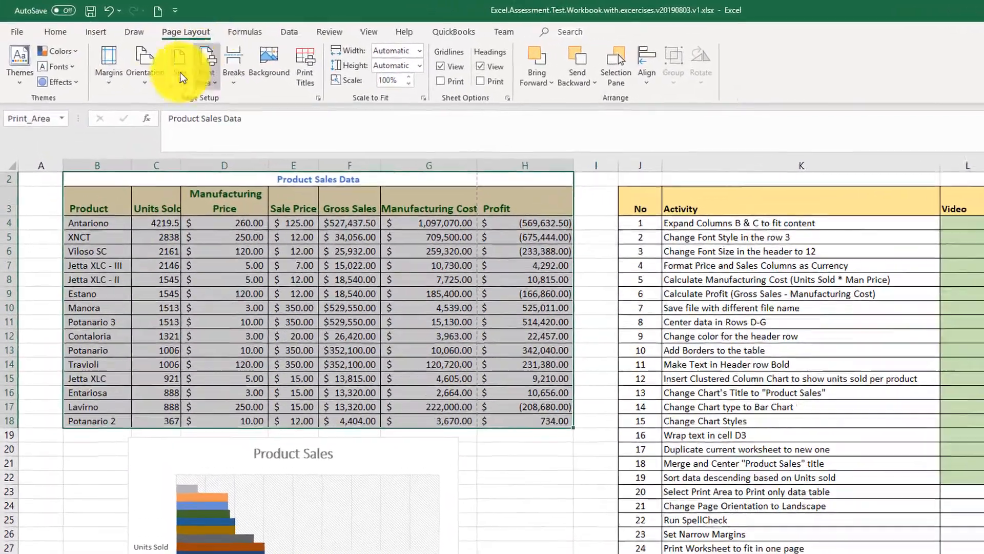
# Step: Try the Landscape page orientation, check it in the print preview, and switch back to Portrait
pyautogui.click(147, 81)
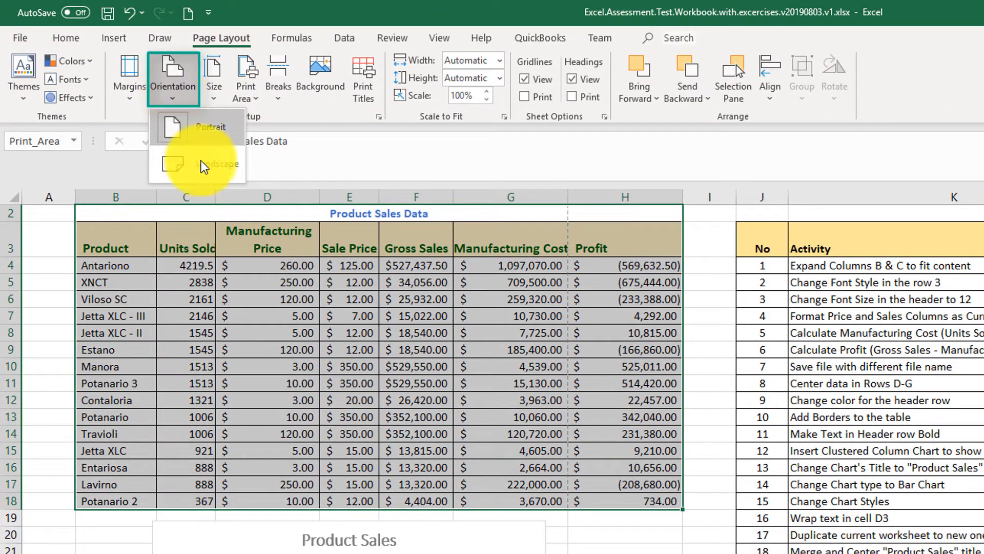
pyautogui.click(217, 164)
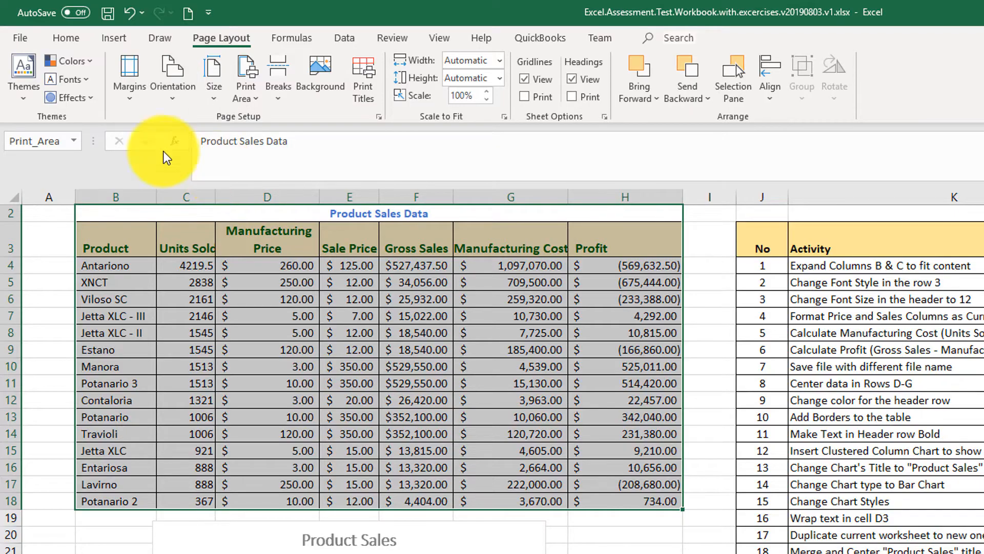
pyautogui.click(18, 39)
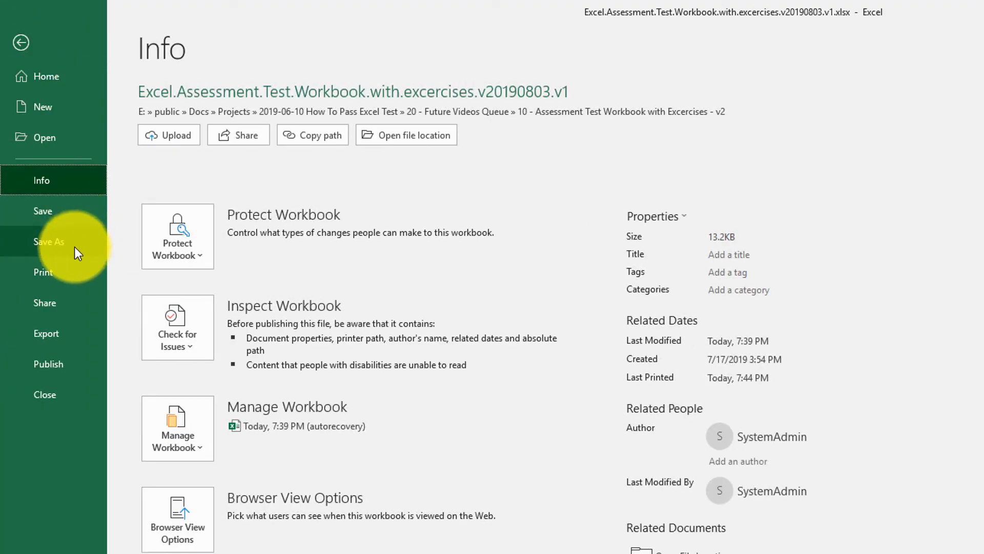
pyautogui.click(46, 272)
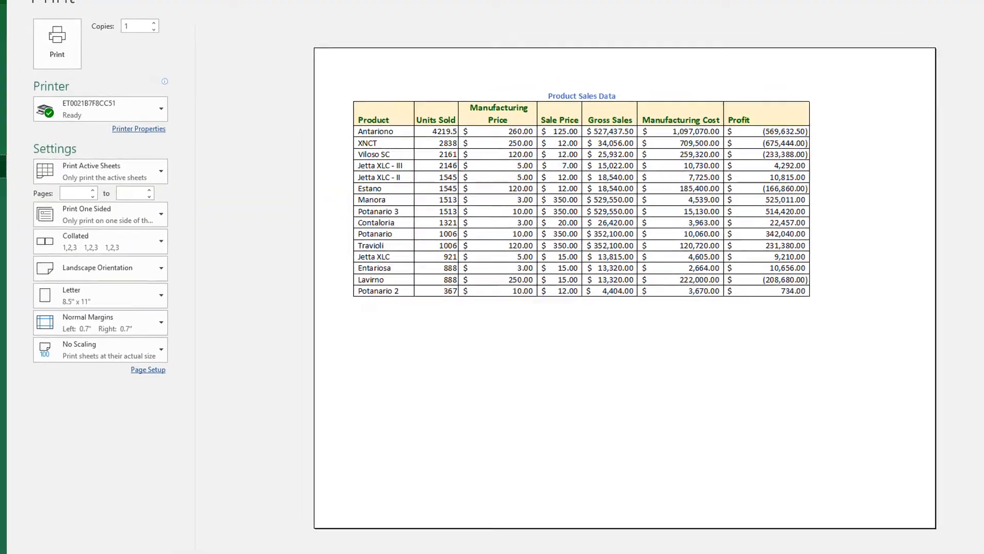
pyautogui.click(13, 33)
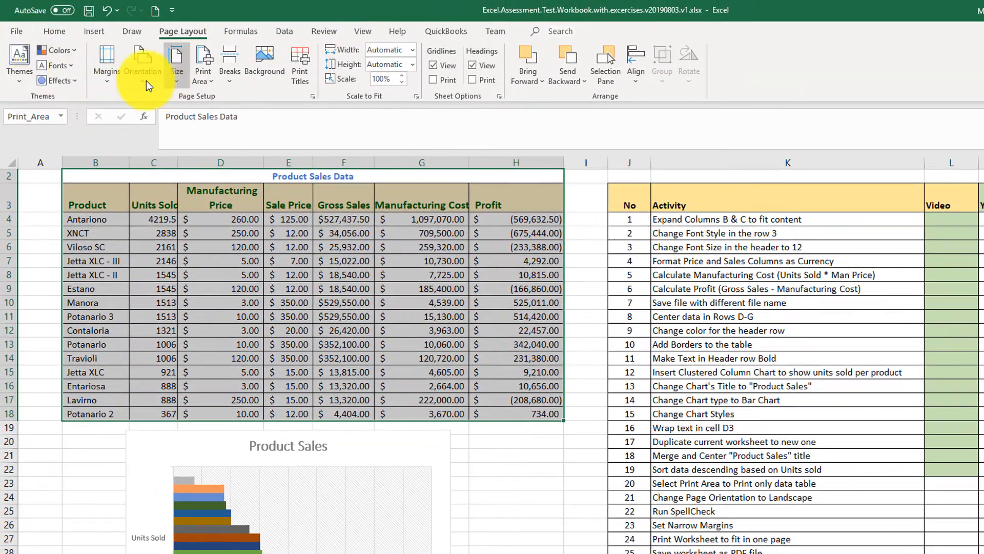
pyautogui.click(138, 77)
pyautogui.click(170, 109)
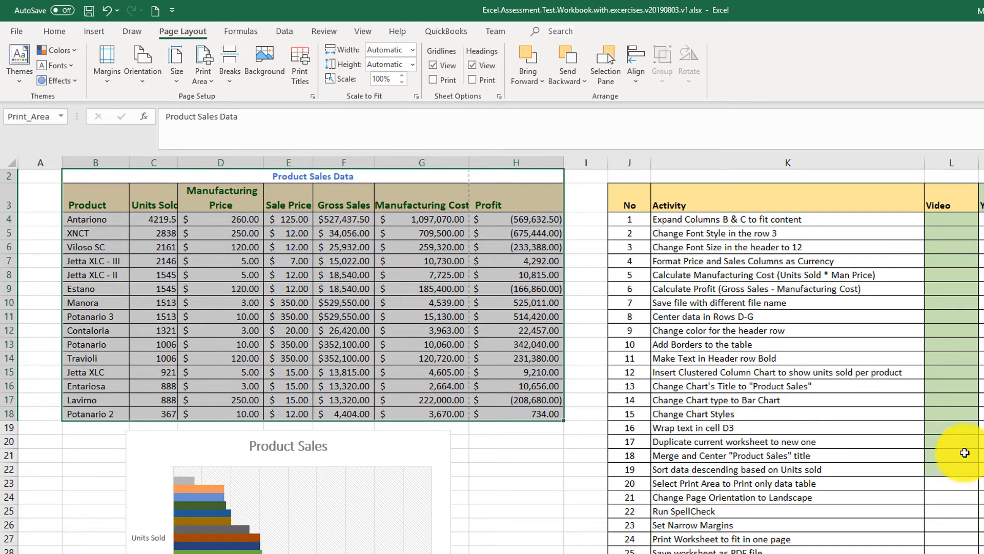
# Step: Mark activity 20 as completed by filling its Video cell L23 green
pyautogui.click(942, 483)
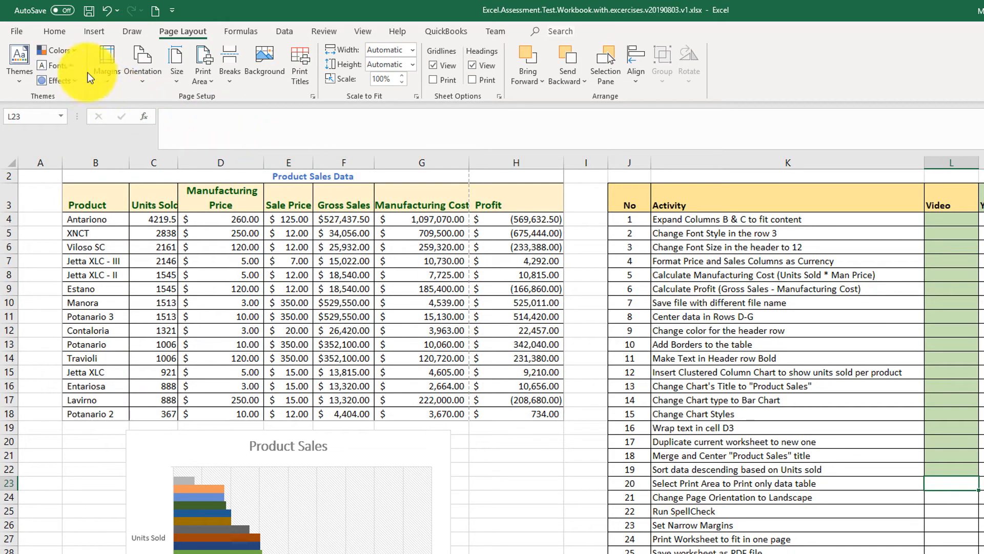
pyautogui.click(55, 31)
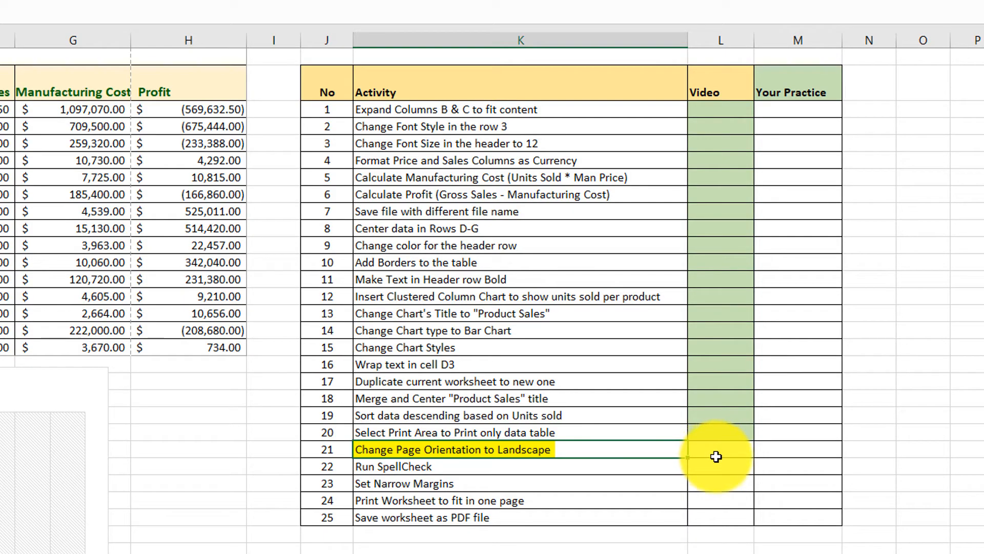
# Step: Change the worksheet's page orientation to Landscape for activity 21, with its Video cell L24 selected
pyautogui.click(716, 456)
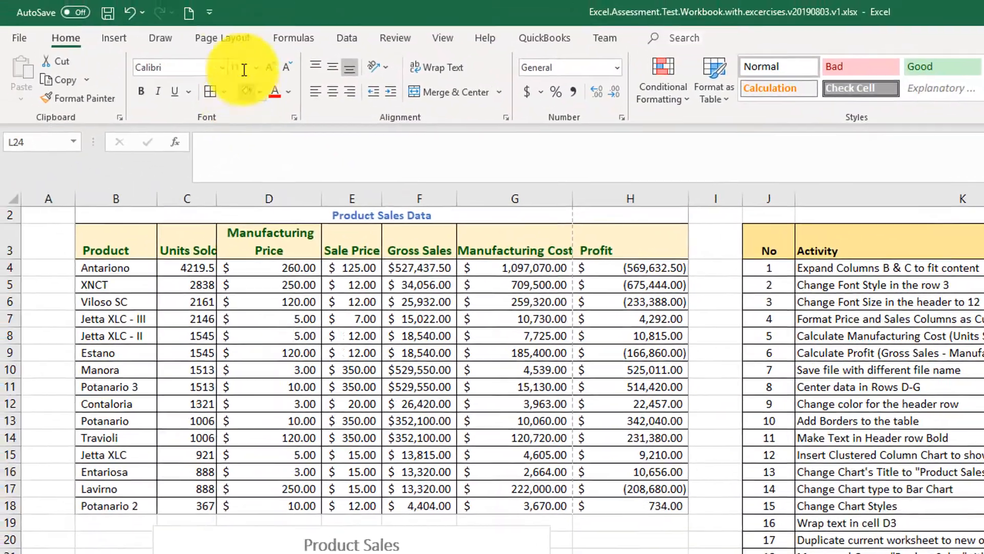
pyautogui.click(232, 40)
pyautogui.click(189, 100)
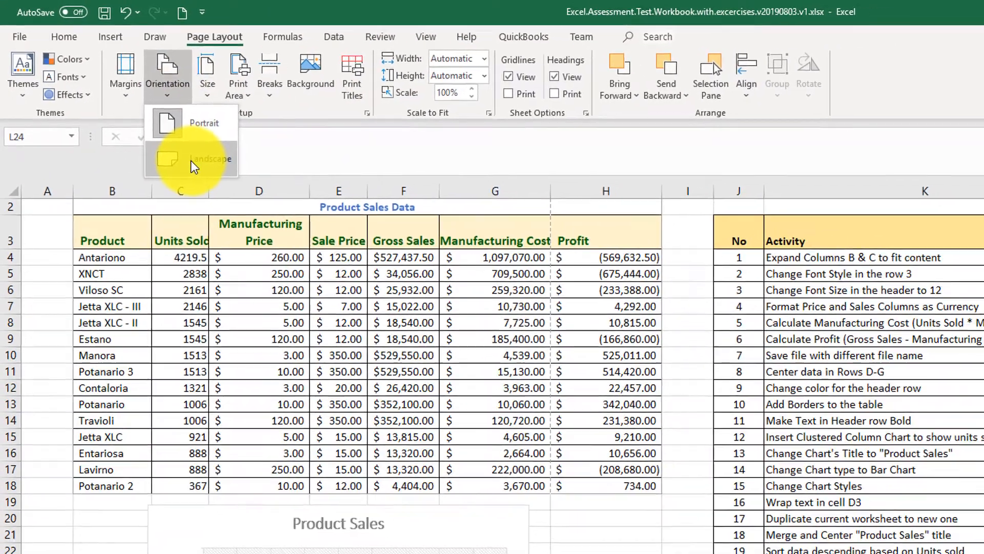
pyautogui.click(191, 161)
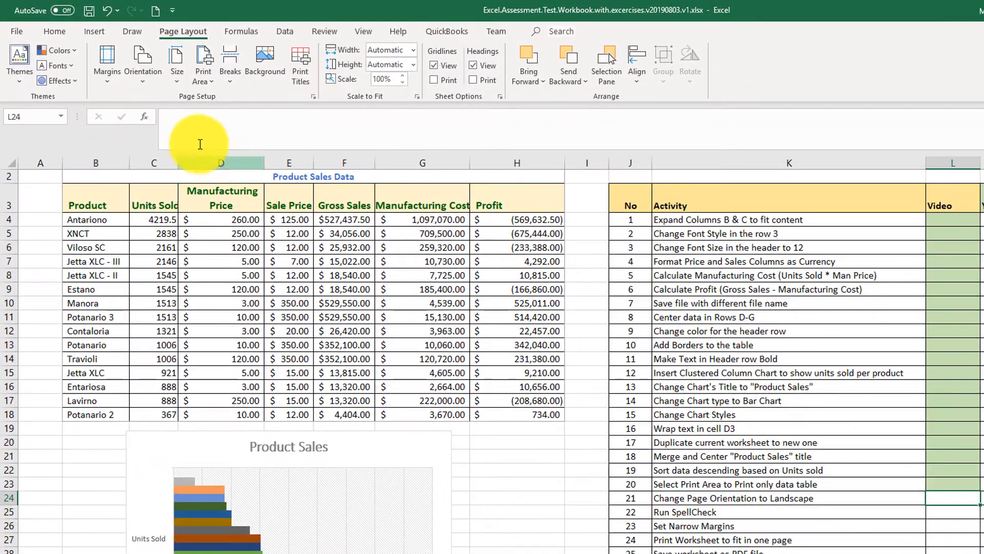
# Step: Mark activity 21 as completed by filling its Video cell L24 green
pyautogui.click(63, 37)
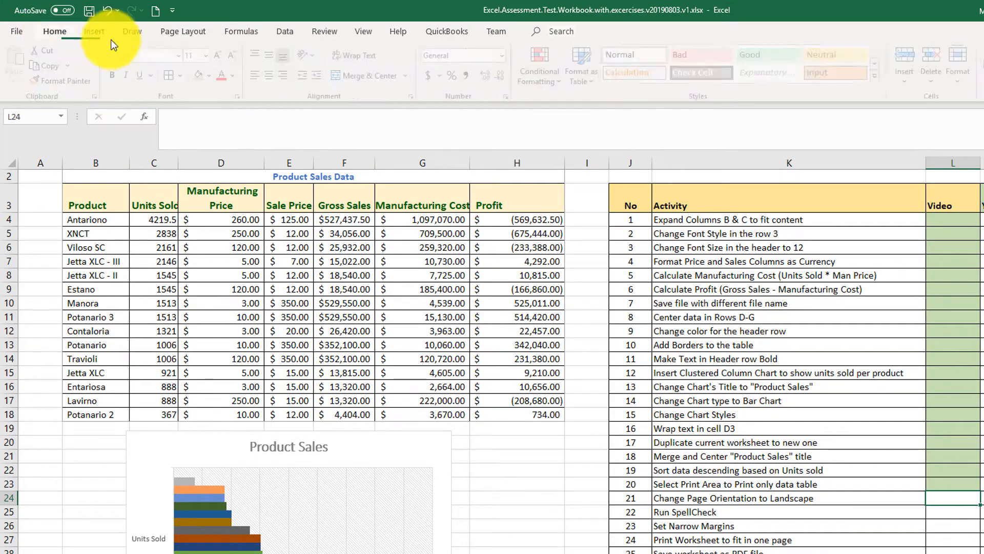
pyautogui.click(201, 78)
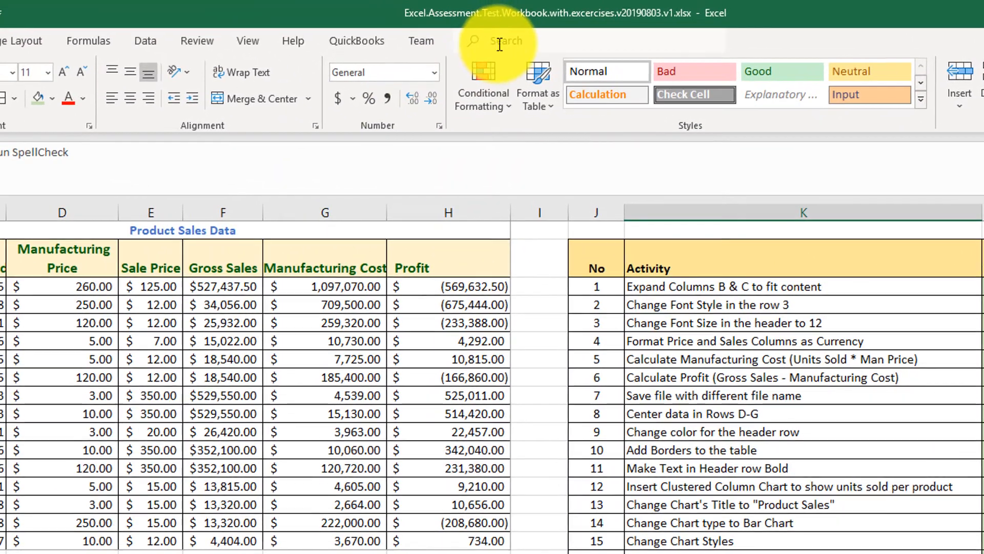
# Step: Run the Spelling check for activity 22, first by searching the commands for "spel" and again directly, and close it without corrections
pyautogui.click(500, 42)
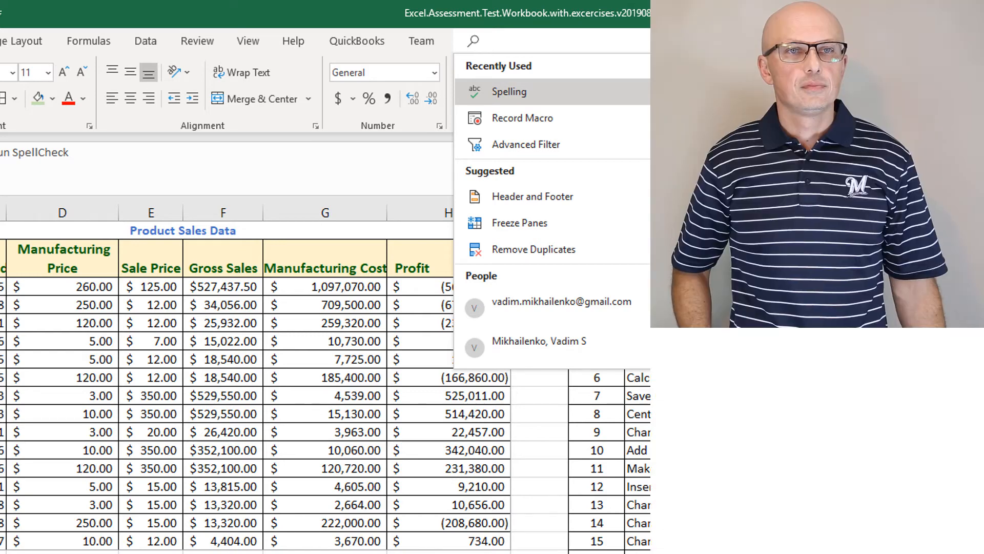
pyautogui.write('spel')
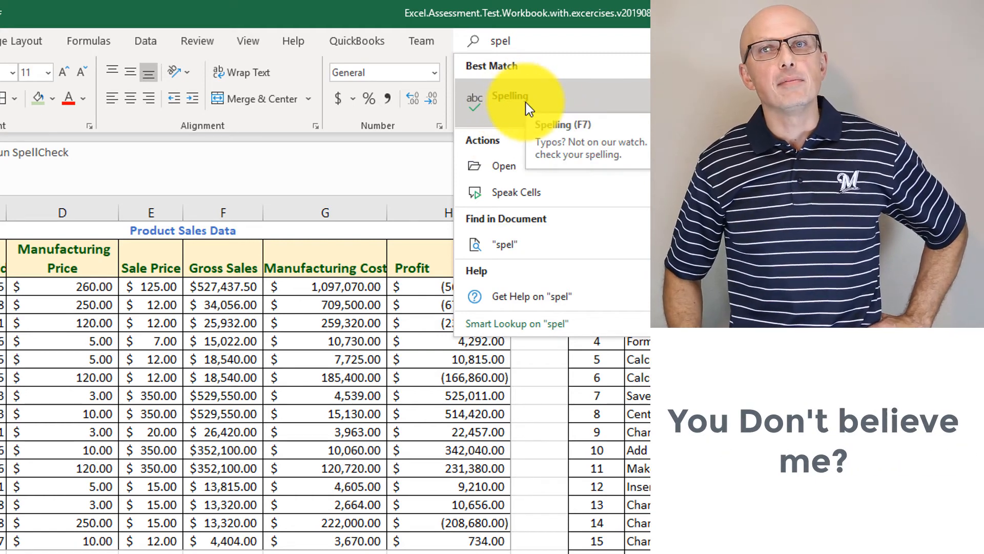
pyautogui.click(523, 99)
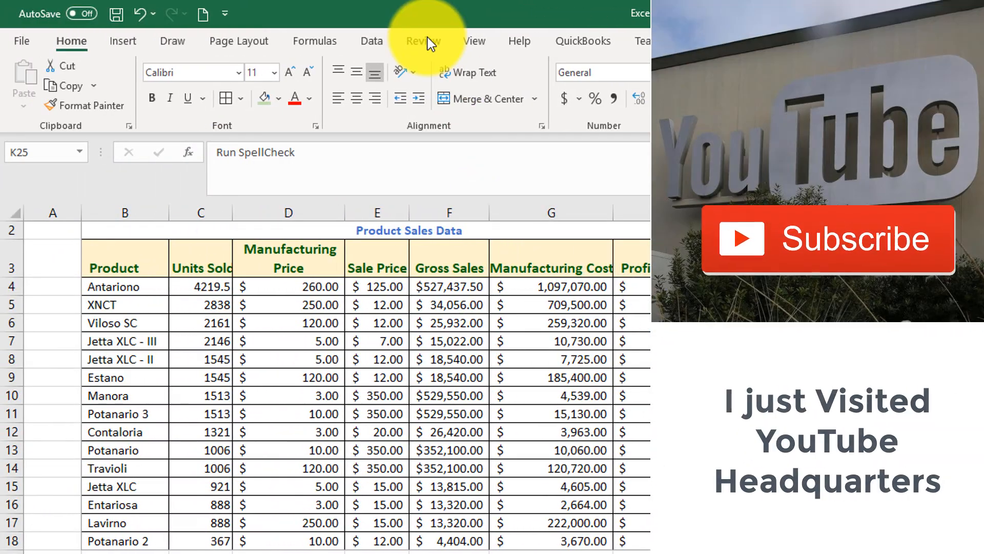
pyautogui.click(264, 41)
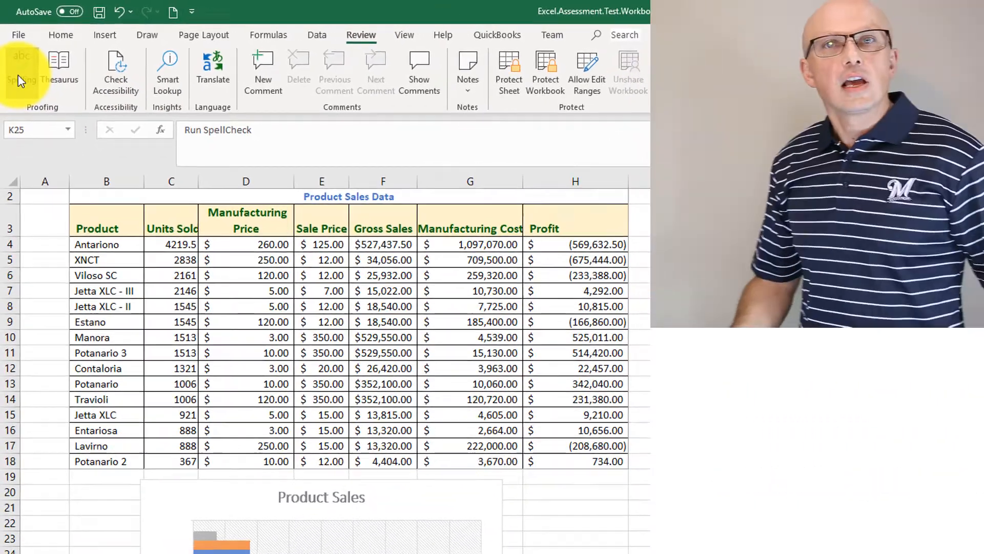
pyautogui.click(25, 77)
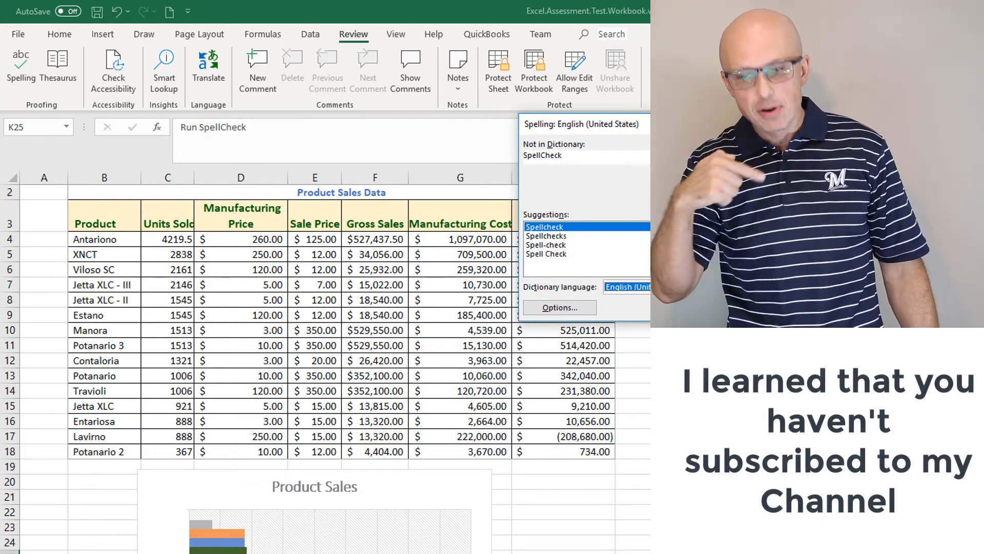
pyautogui.press('Escape')
# Step: Mark activity 22 as completed by filling its Video cell L25 green
pyautogui.press('Right')
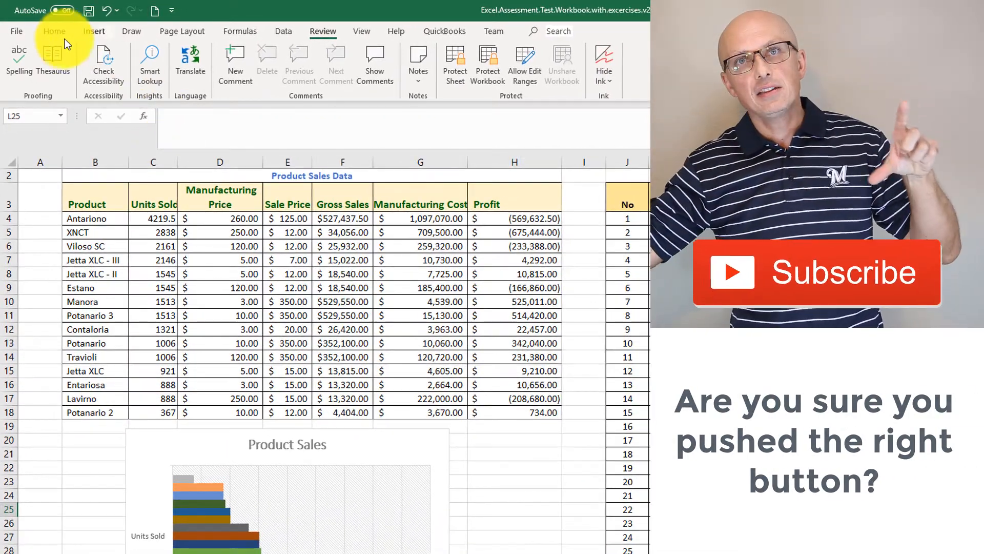
pyautogui.click(63, 39)
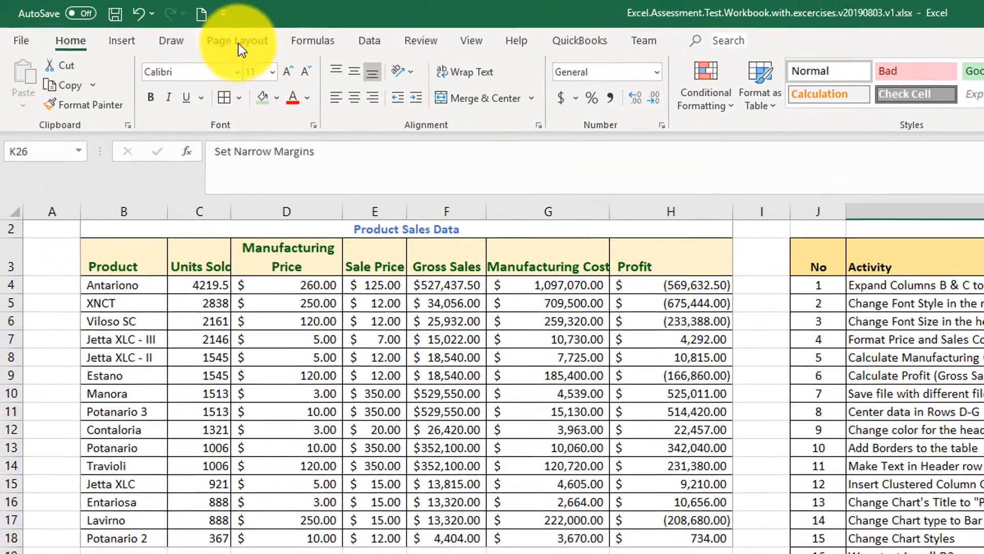
# Step: Set the worksheet's page margins to Narrow and check the layout in the print preview
pyautogui.click(239, 41)
pyautogui.click(143, 109)
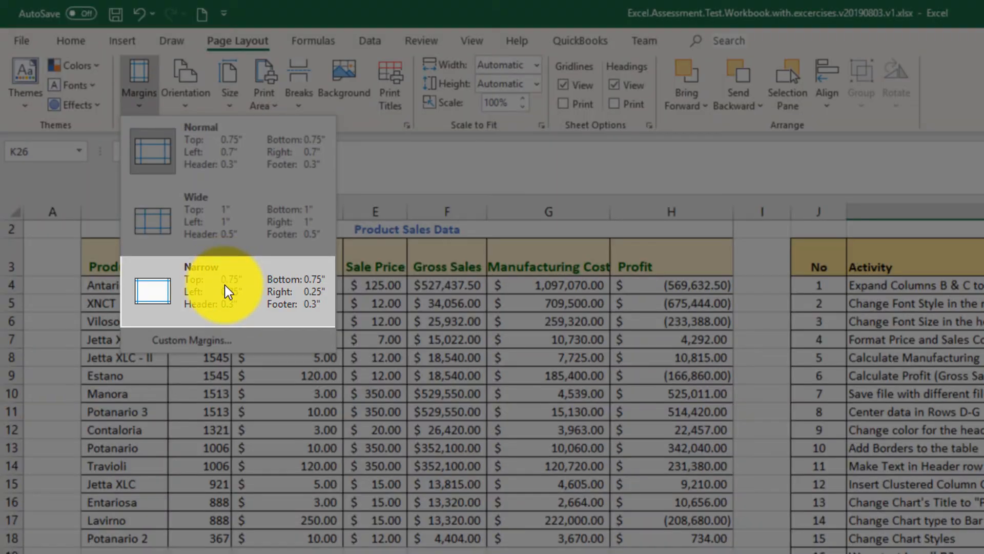
pyautogui.click(226, 290)
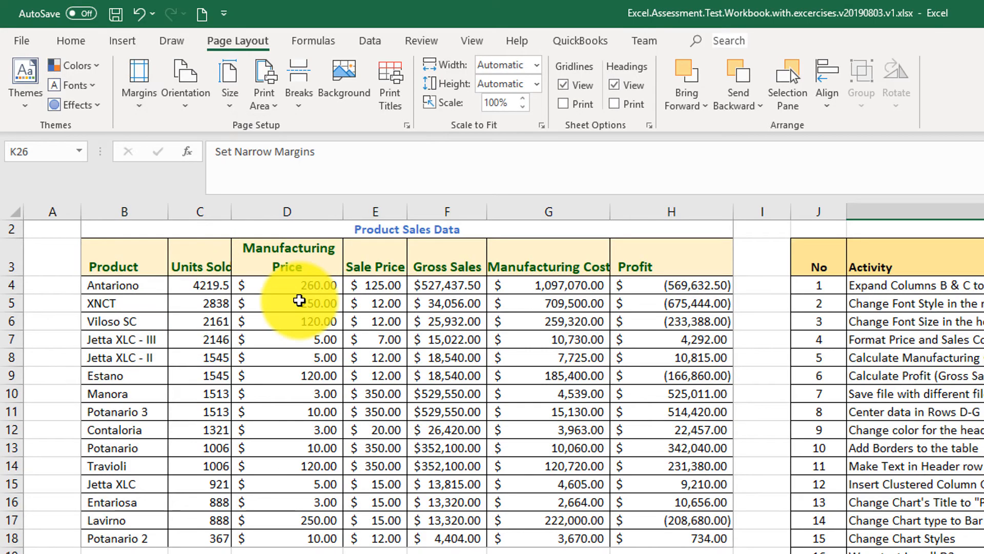
pyautogui.click(22, 40)
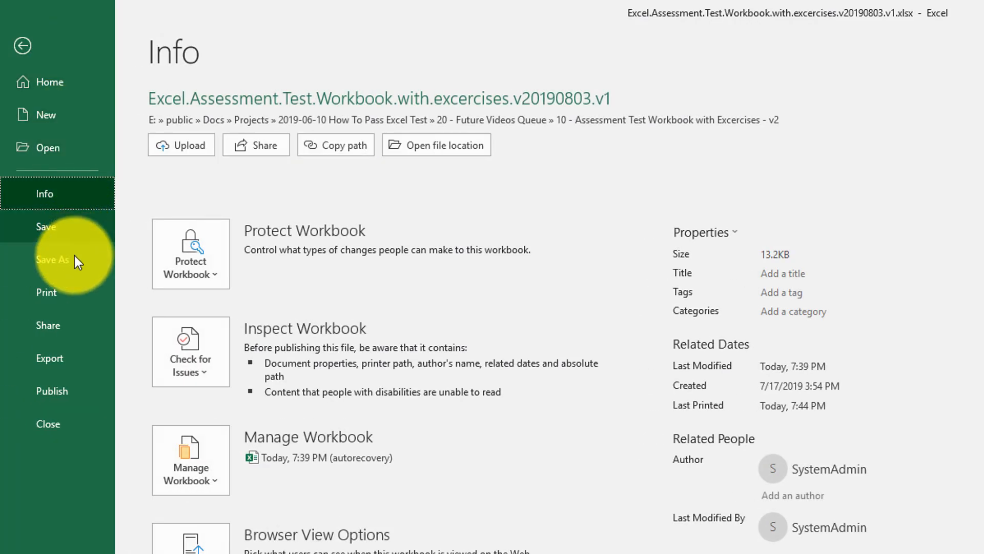
pyautogui.click(64, 291)
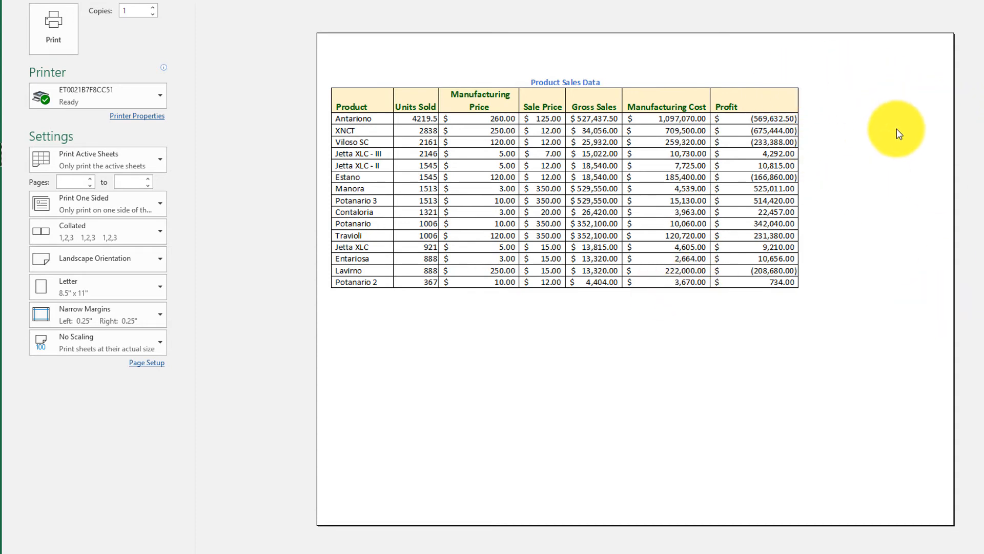
pyautogui.press('Escape')
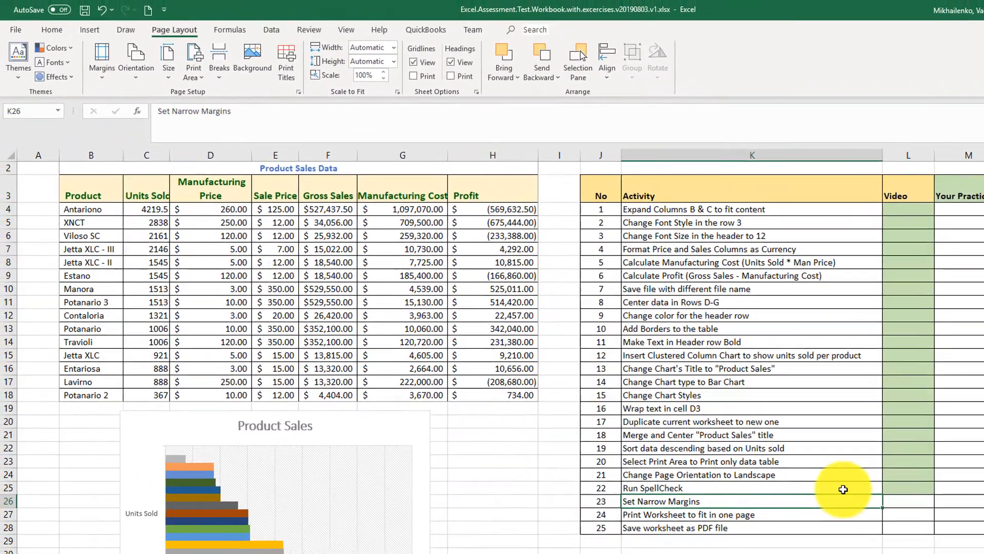
# Step: Mark activity 23 as completed by filling its Video cell L26 green
pyautogui.click(900, 502)
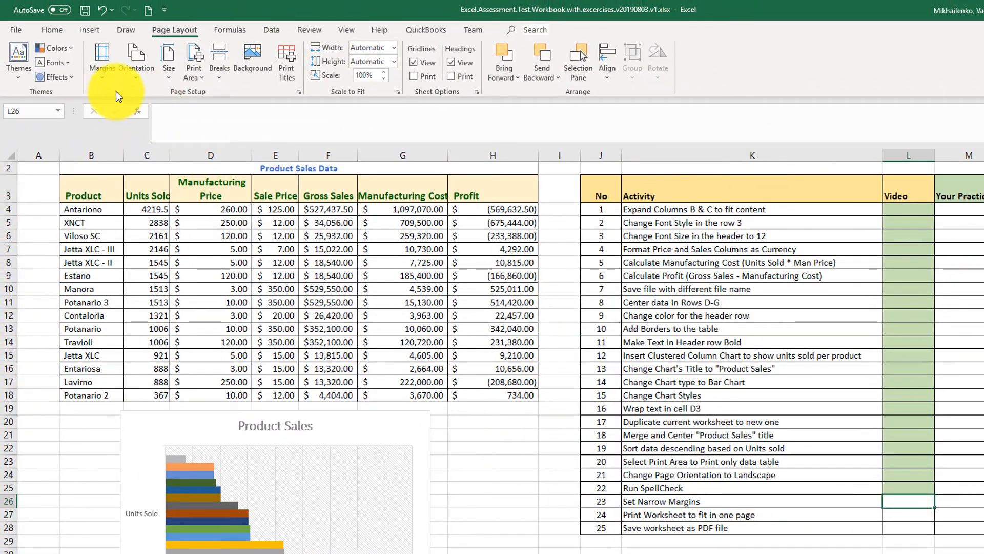
pyautogui.click(53, 30)
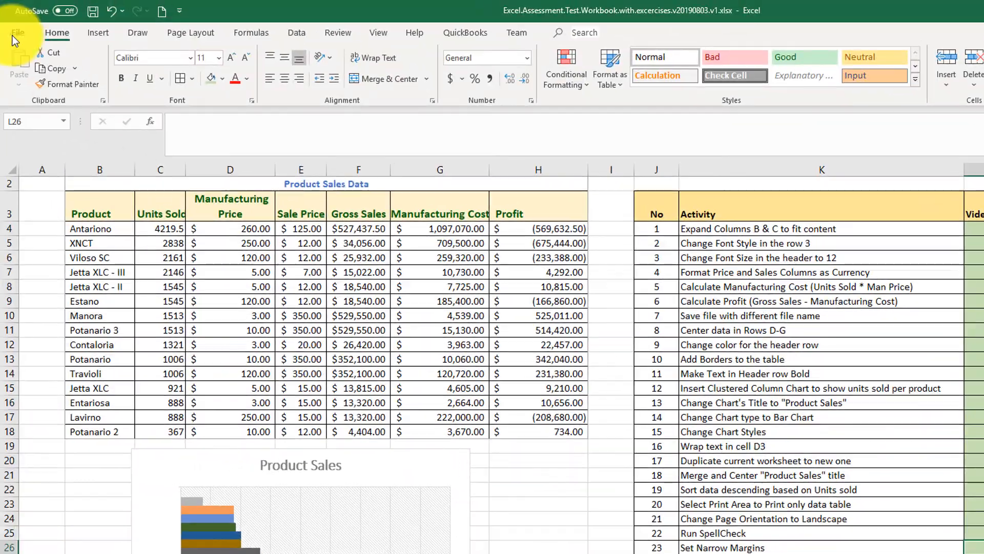
# Step: Check in the print preview whether the data table fits on one page for activity 24, and select its Video cell L27
pyautogui.click(17, 35)
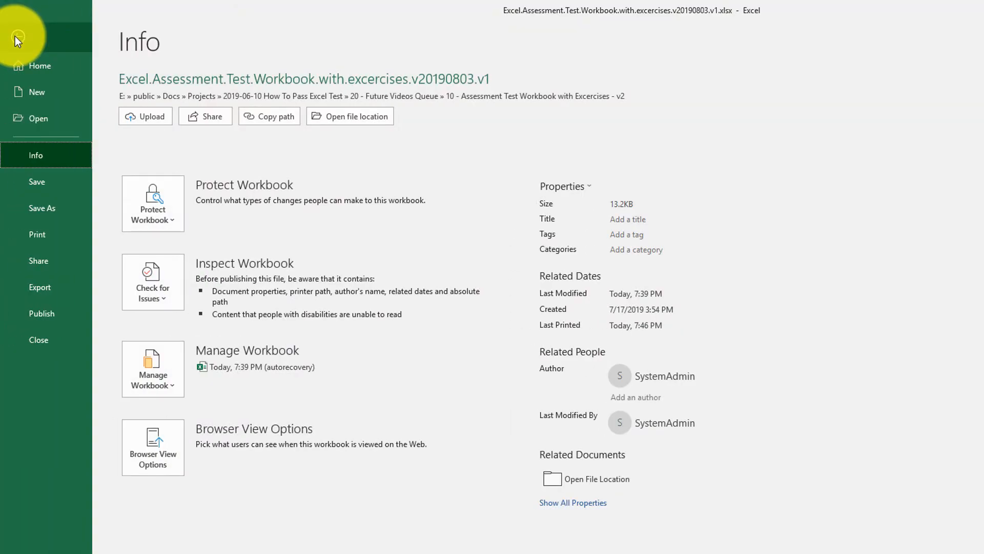
pyautogui.click(42, 234)
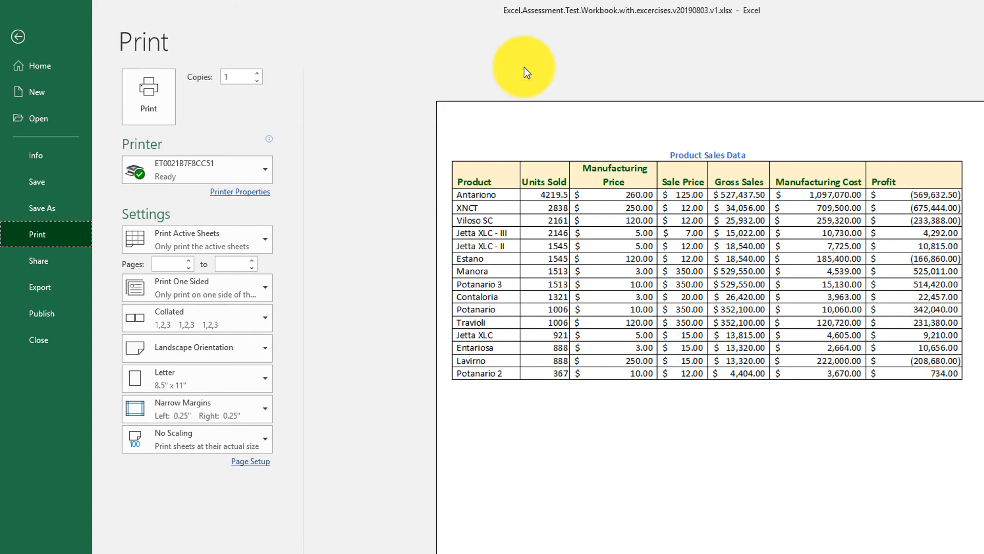
pyautogui.click(17, 36)
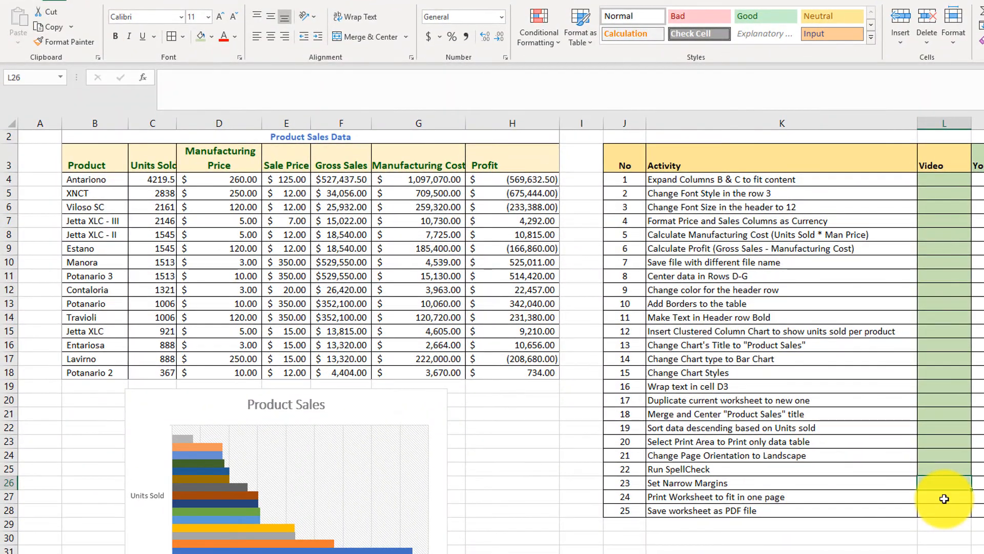
pyautogui.click(944, 499)
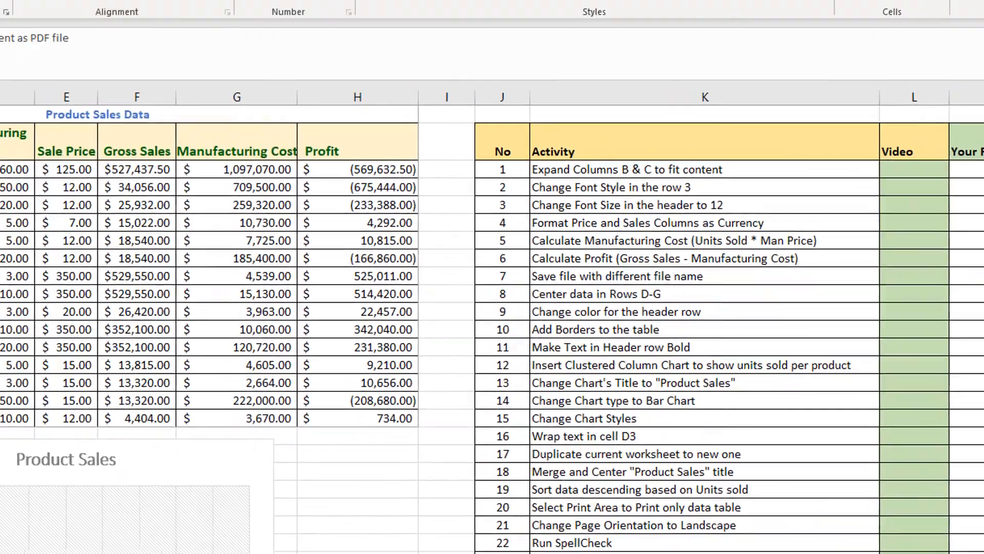
# Step: Save the worksheet as a PDF file under the workbook's name in the current folder and maximize the PDF in Adobe Acrobat Reader
pyautogui.click(26, 40)
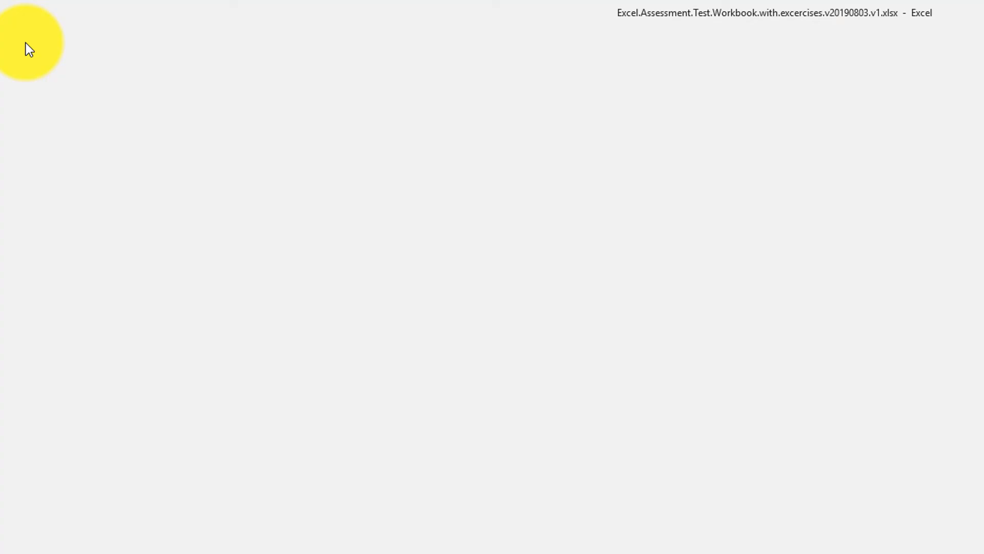
pyautogui.click(49, 256)
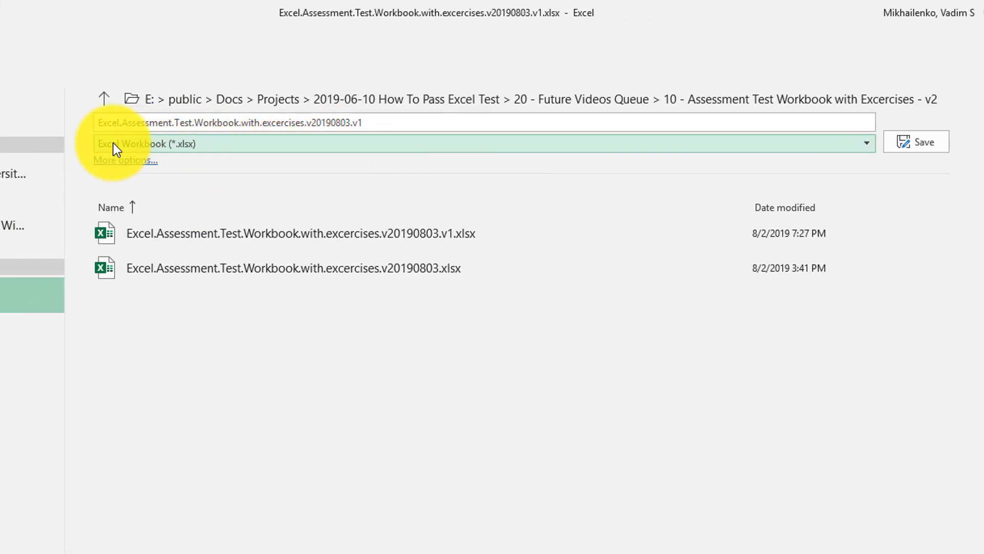
pyautogui.click(211, 146)
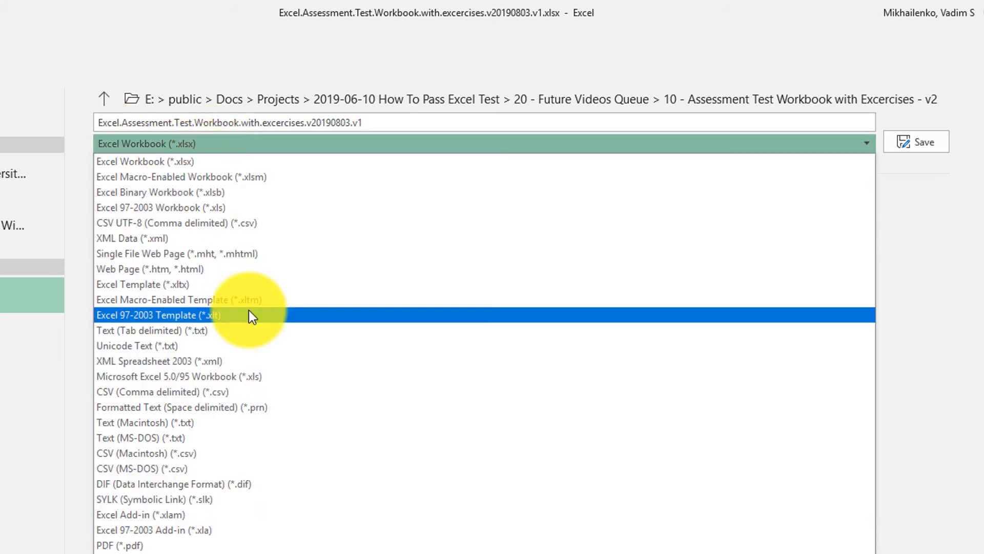
pyautogui.click(201, 545)
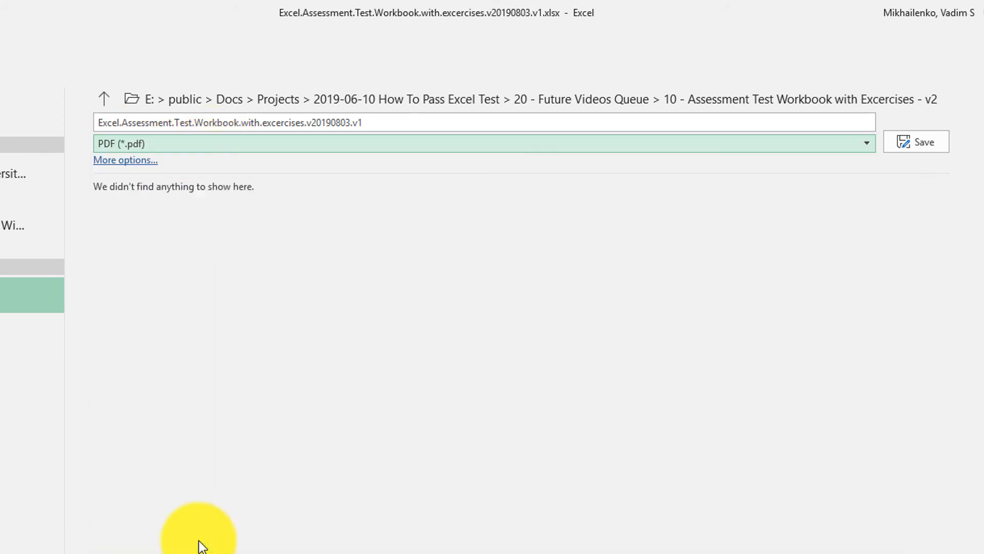
pyautogui.click(919, 146)
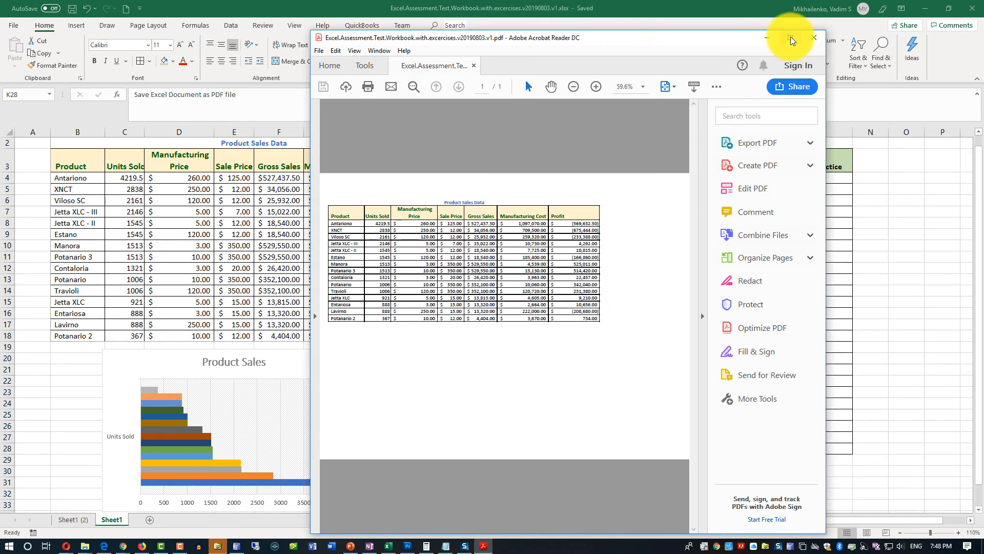
pyautogui.click(791, 39)
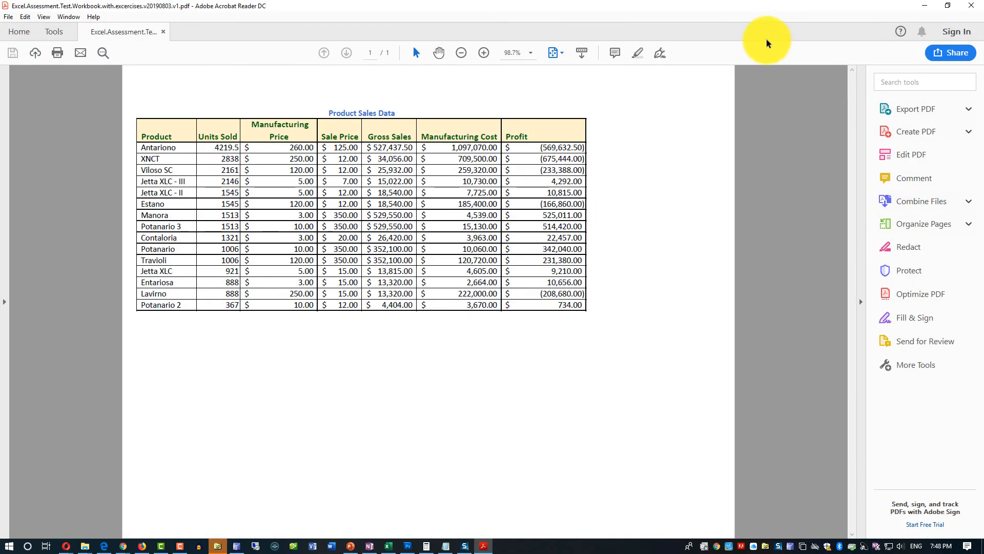